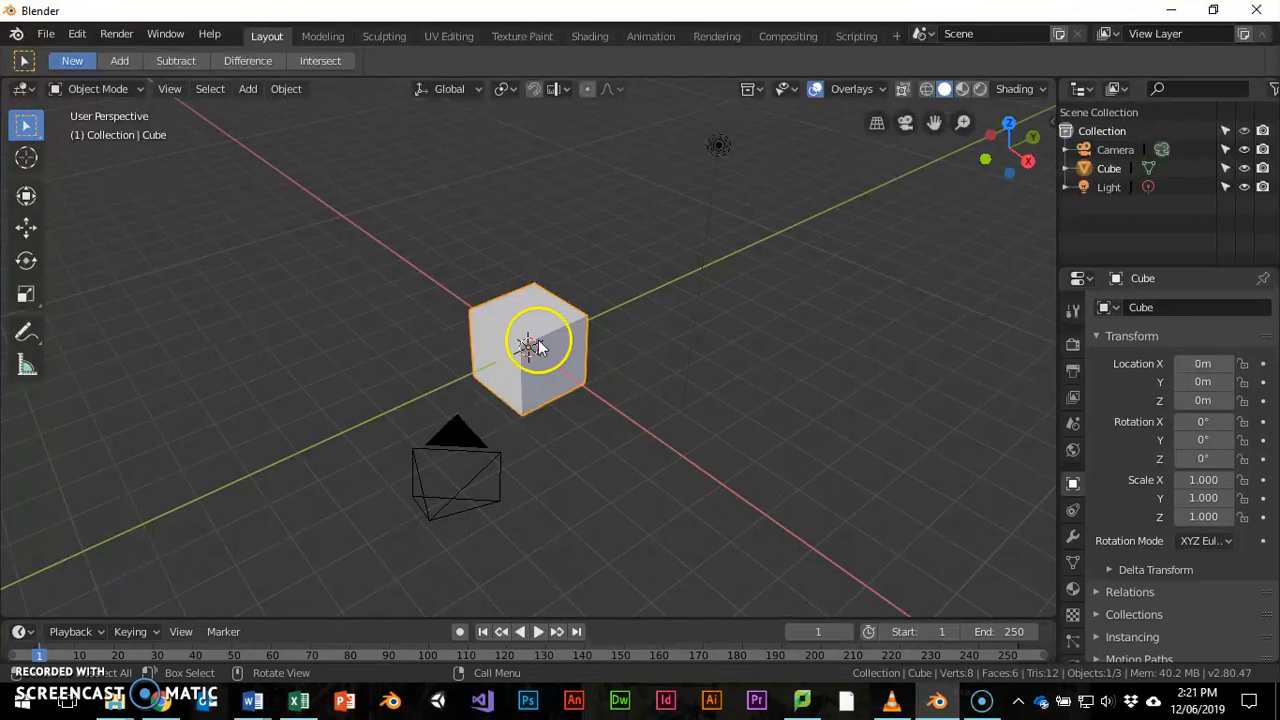
Step: Switch the default cube from Object Mode to Edit Mode
middle_click_drag(567, 353, 500, 306)
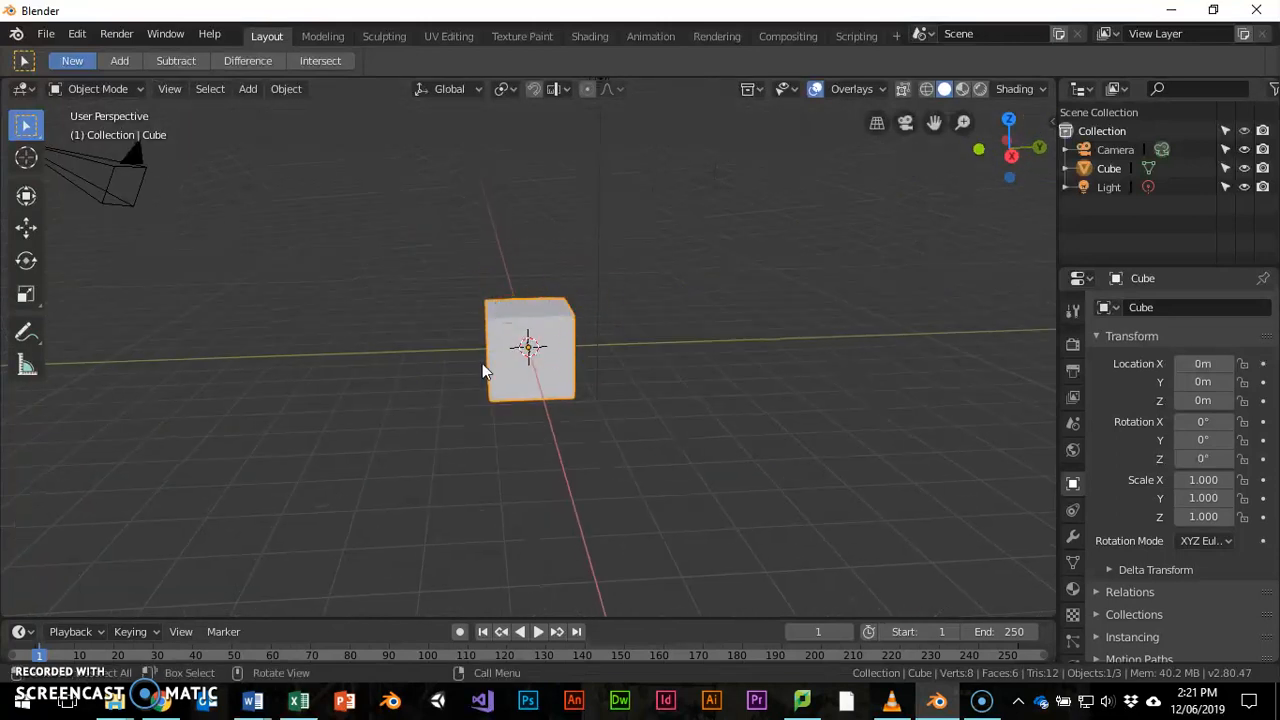
left_click(134, 89)
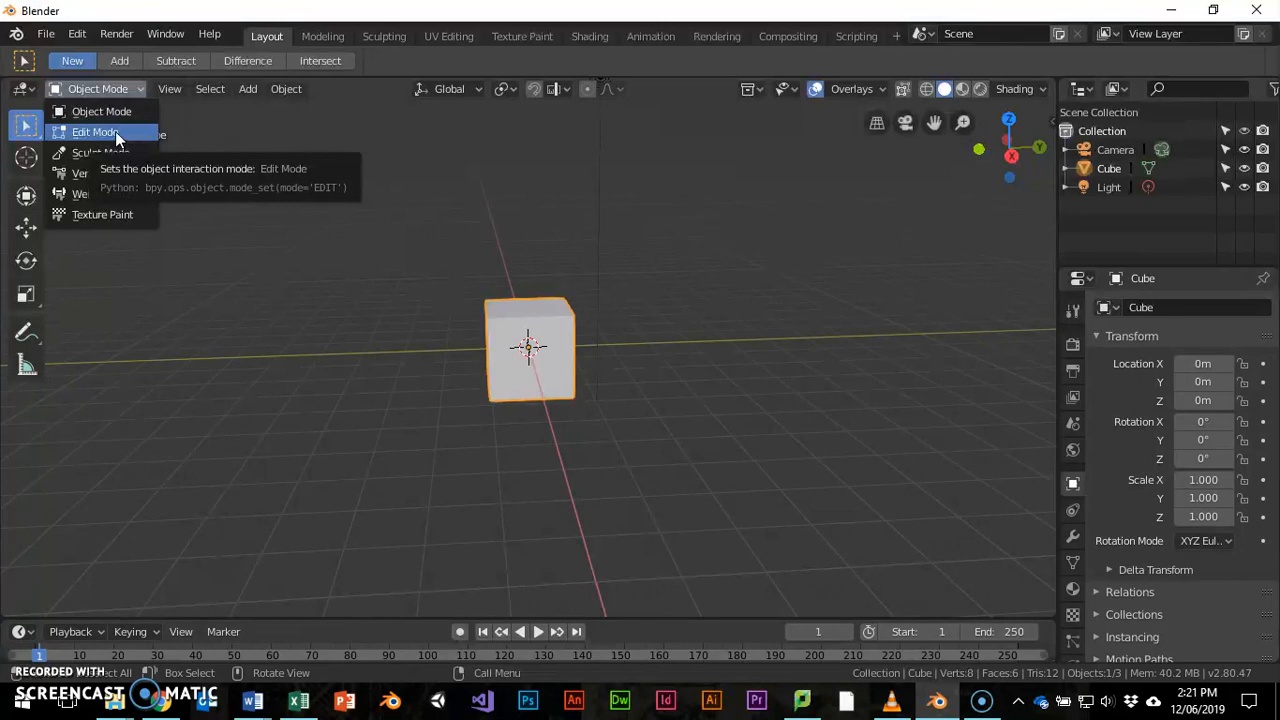
left_click(115, 131)
middle_click_drag(451, 337, 476, 354)
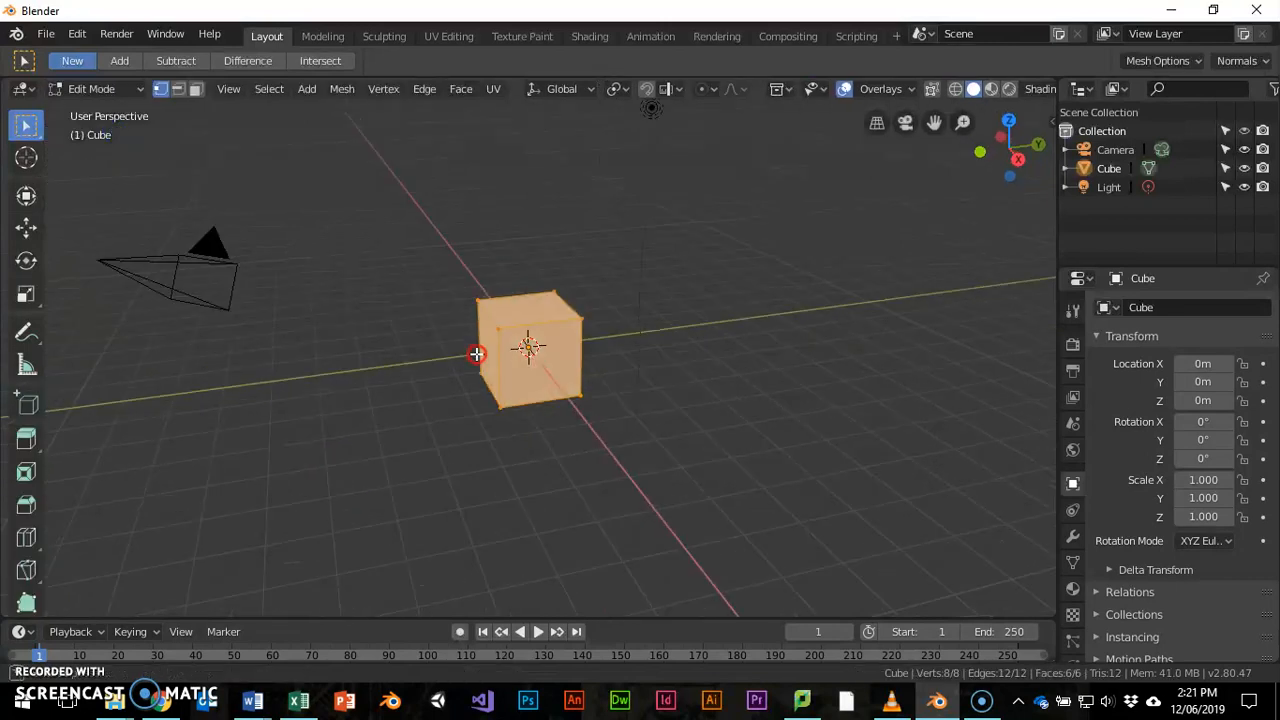
Step: Select the cube's top corner vertices and extrude the top face upward to form a cabin block
left_click(507, 329)
left_click(466, 300, "shift")
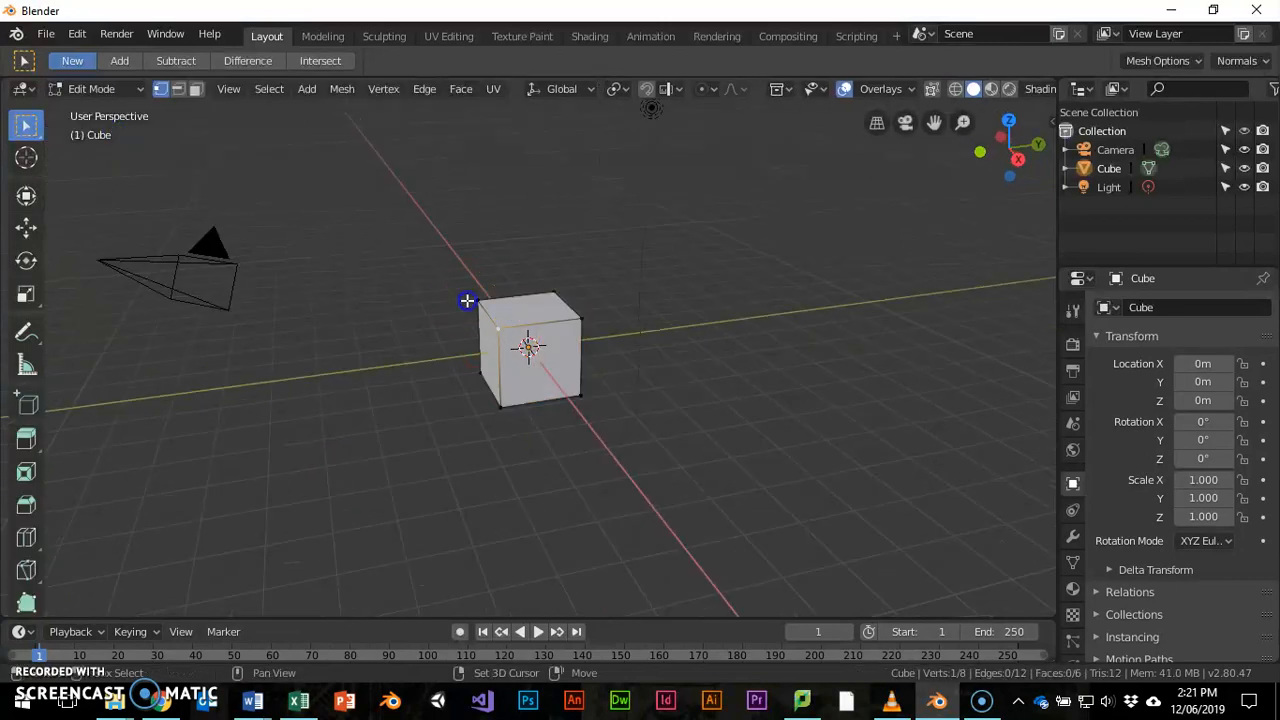
left_click(528, 316, "shift")
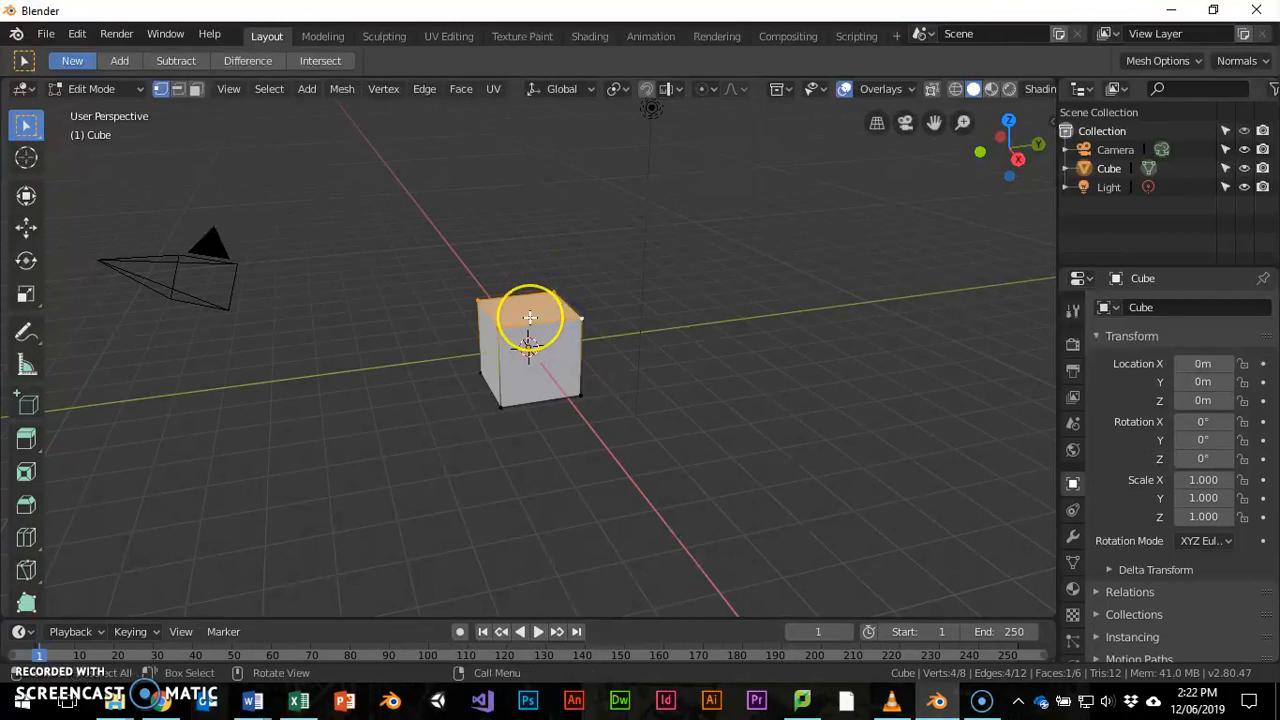
key("e")
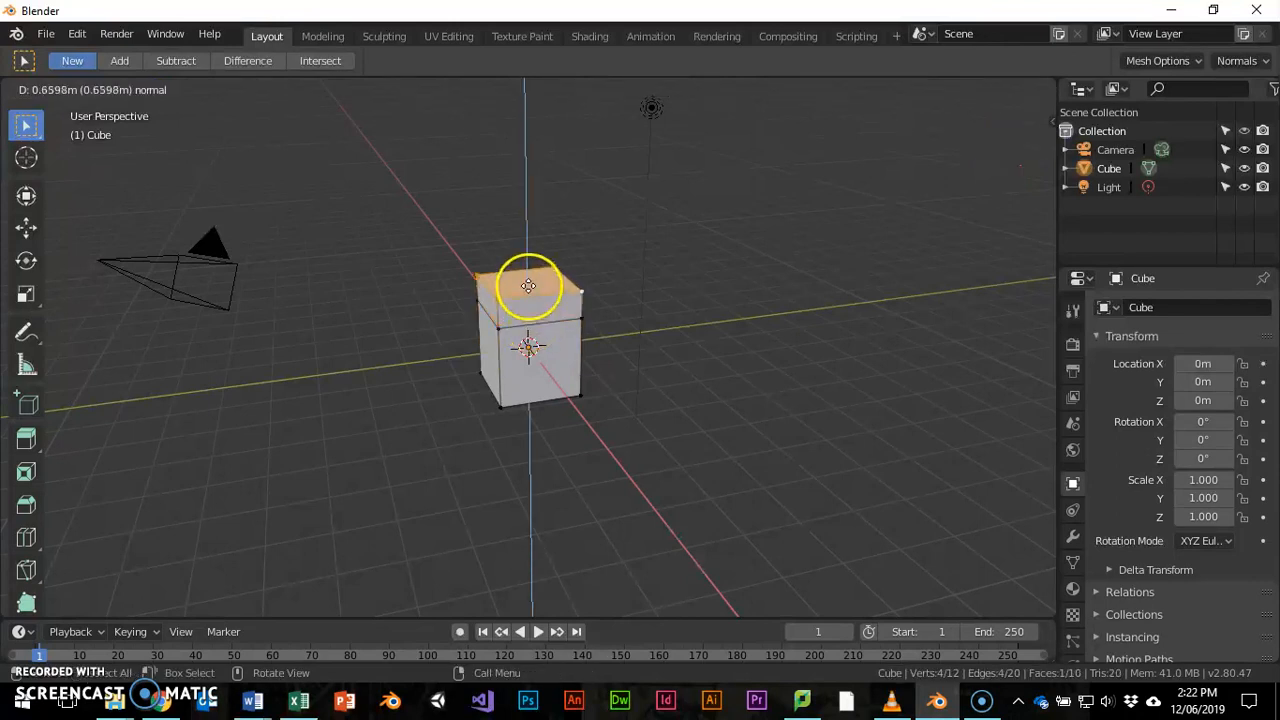
left_click(525, 265)
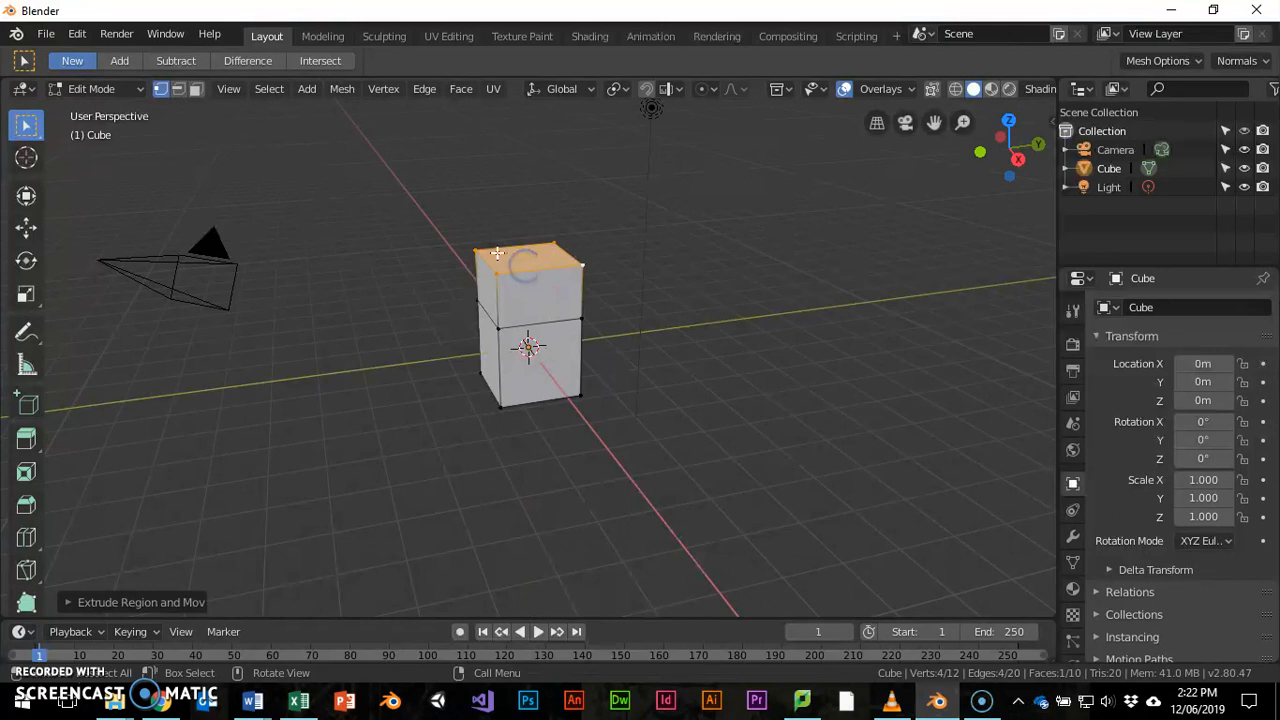
Step: Scale the extruded top face inward slightly so that the cabin tapers toward its roof
left_click(459, 88)
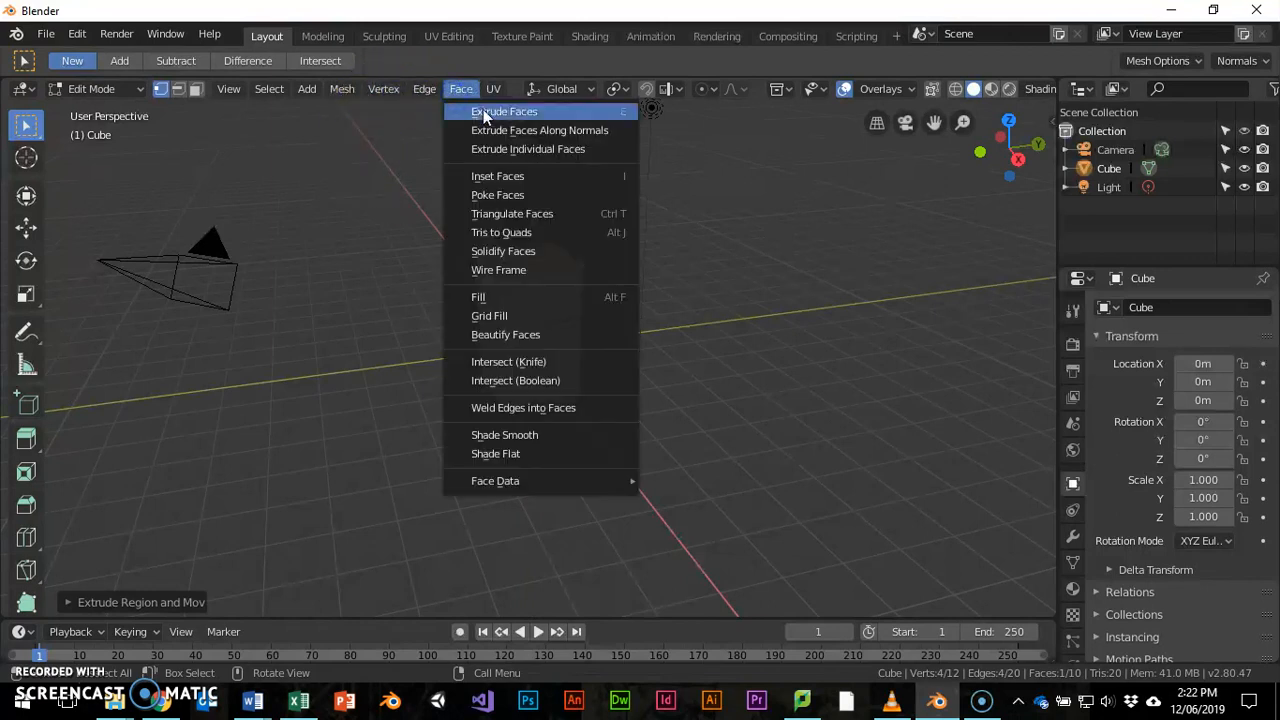
middle_click_drag(543, 458, 520, 421)
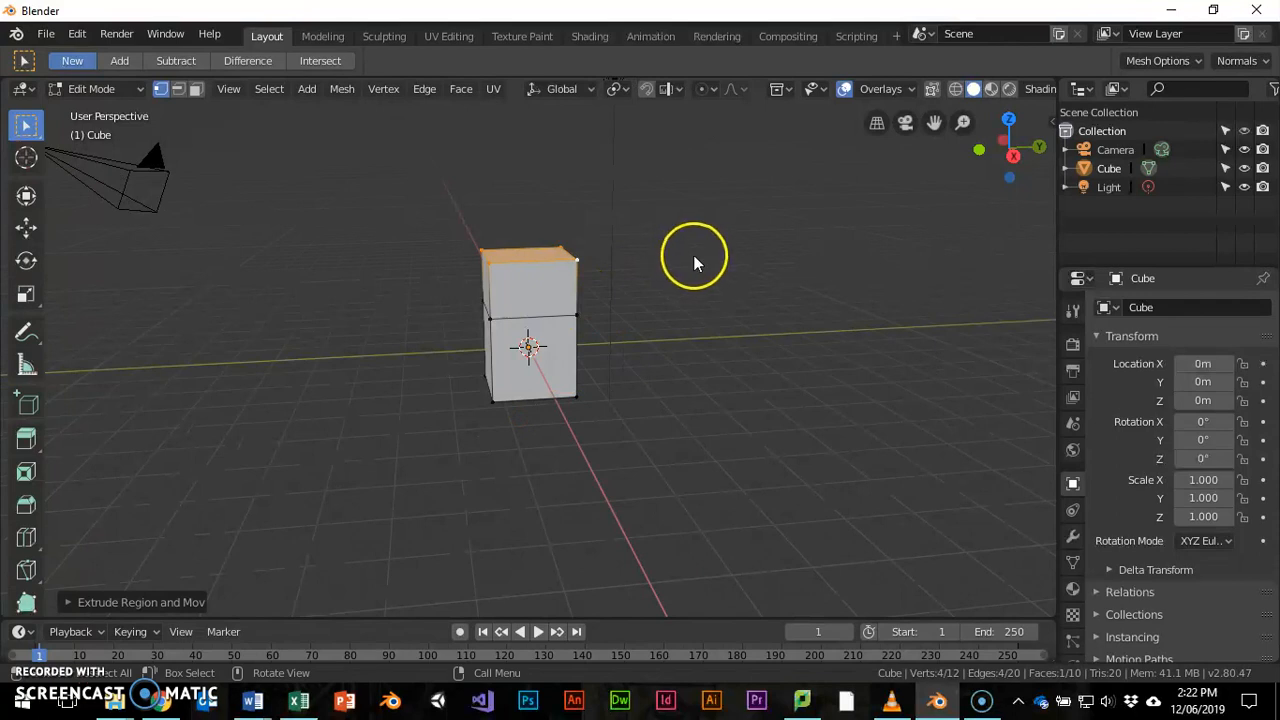
key("s")
left_click(663, 257)
middle_click_drag(663, 257, 528, 352)
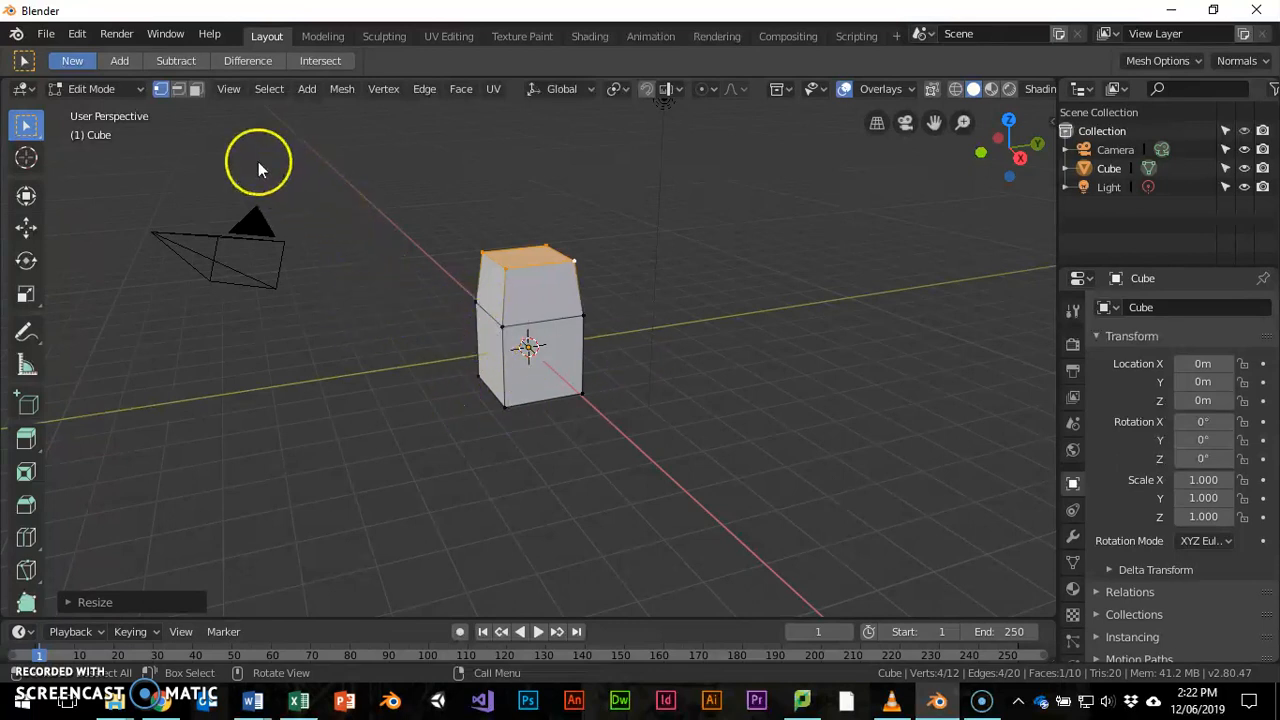
Step: Using face selection, extrude the lower block's negative Y side face outward about 1.5 m
left_click(176, 91)
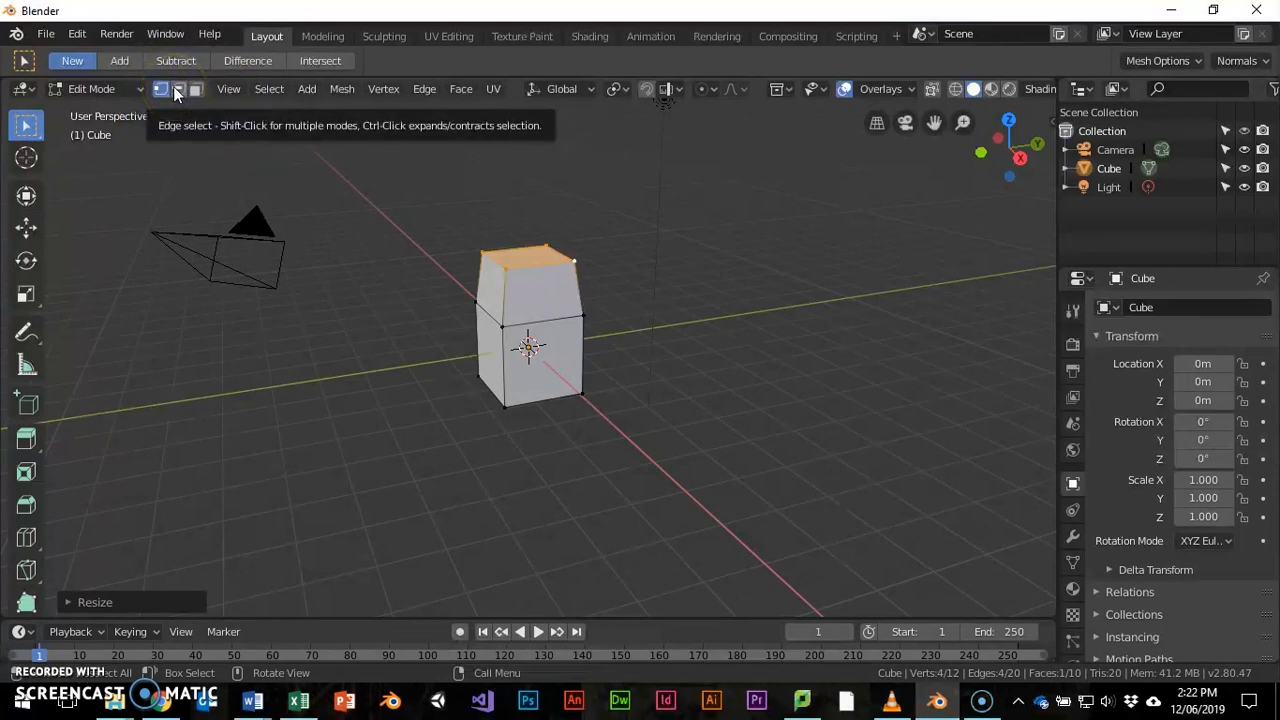
left_click(196, 90)
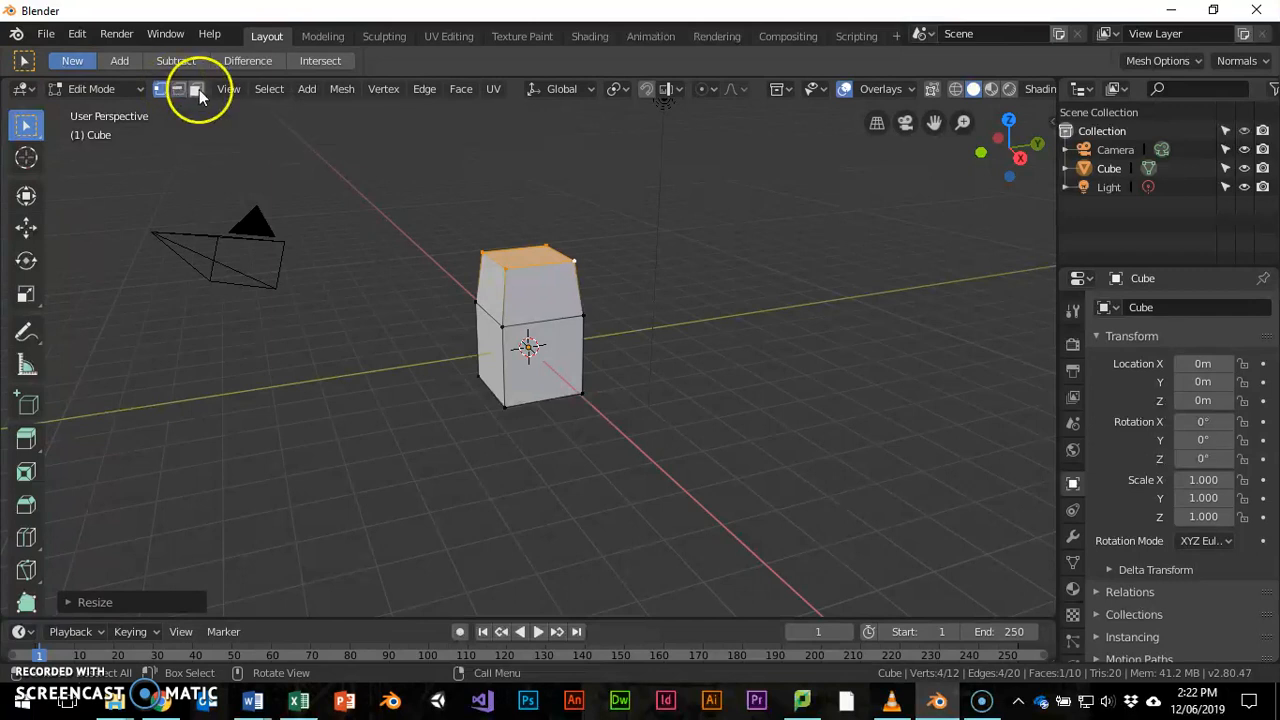
left_click(487, 363)
middle_click_drag(546, 383, 486, 391)
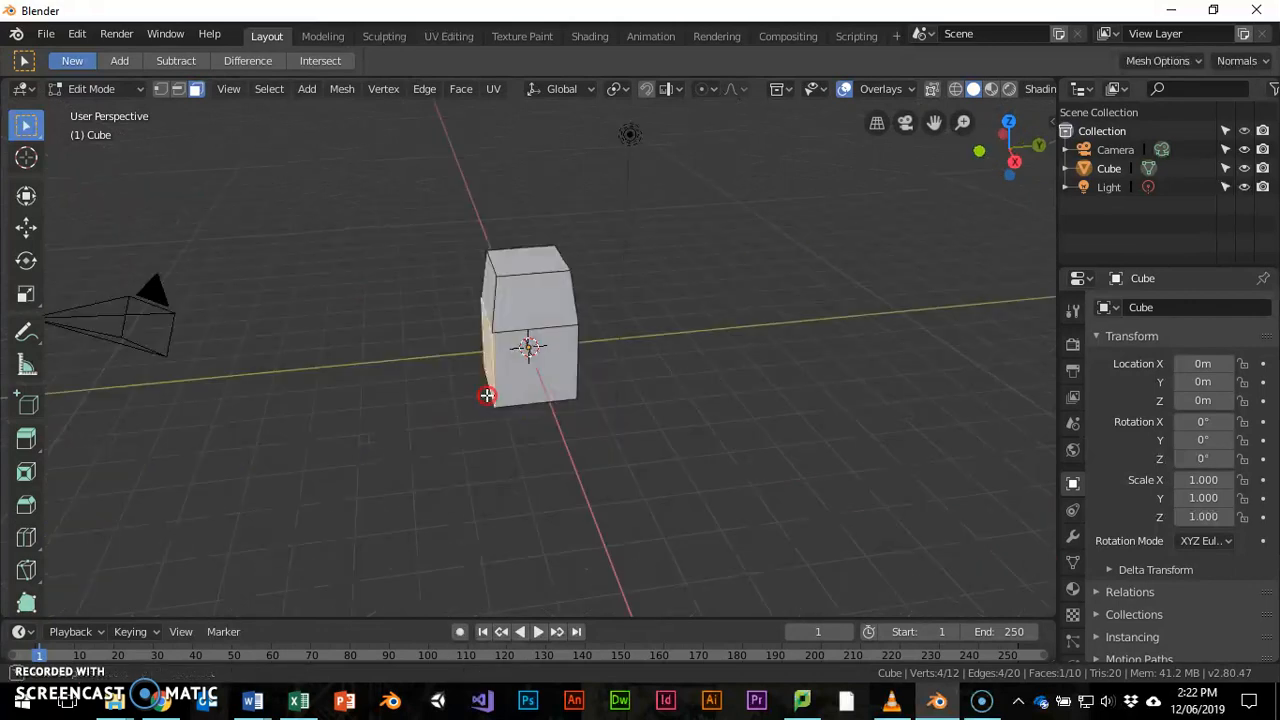
key("e")
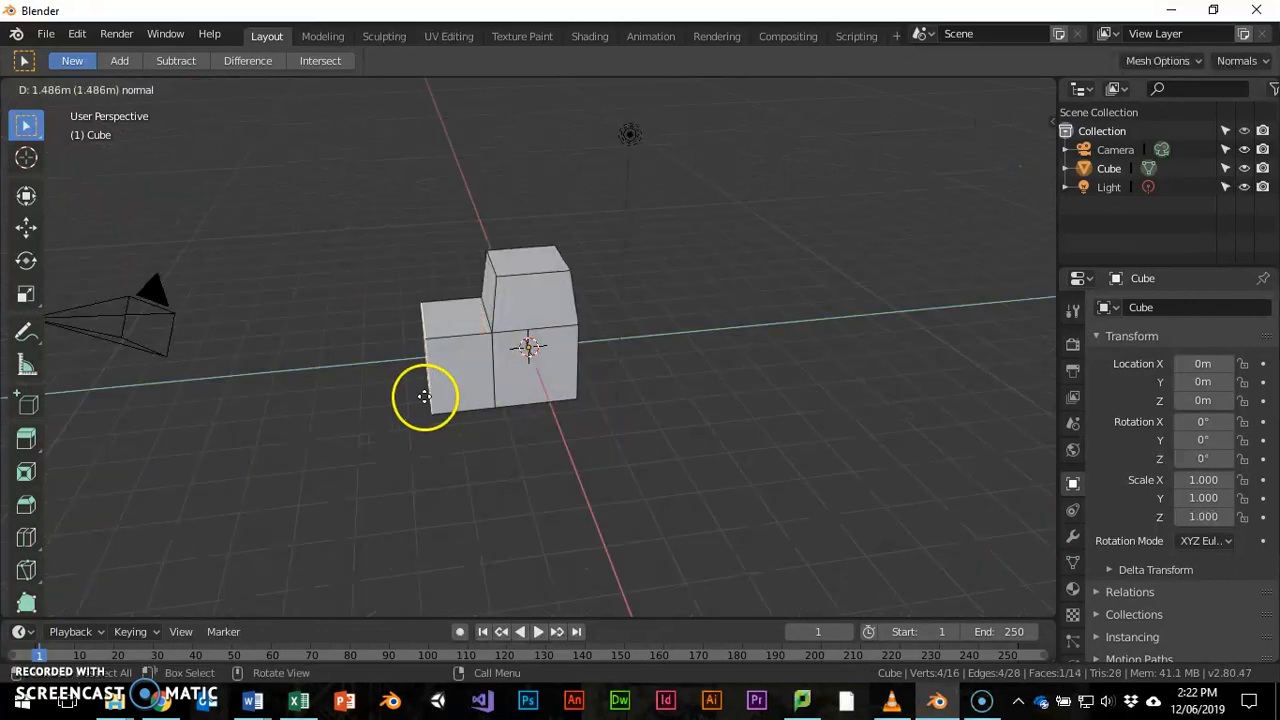
left_click(420, 391)
Step: Extrude the opposite, positive Y side face of the lower block outward to form the car's other end
middle_click_drag(886, 394, 740, 397)
left_click(563, 361)
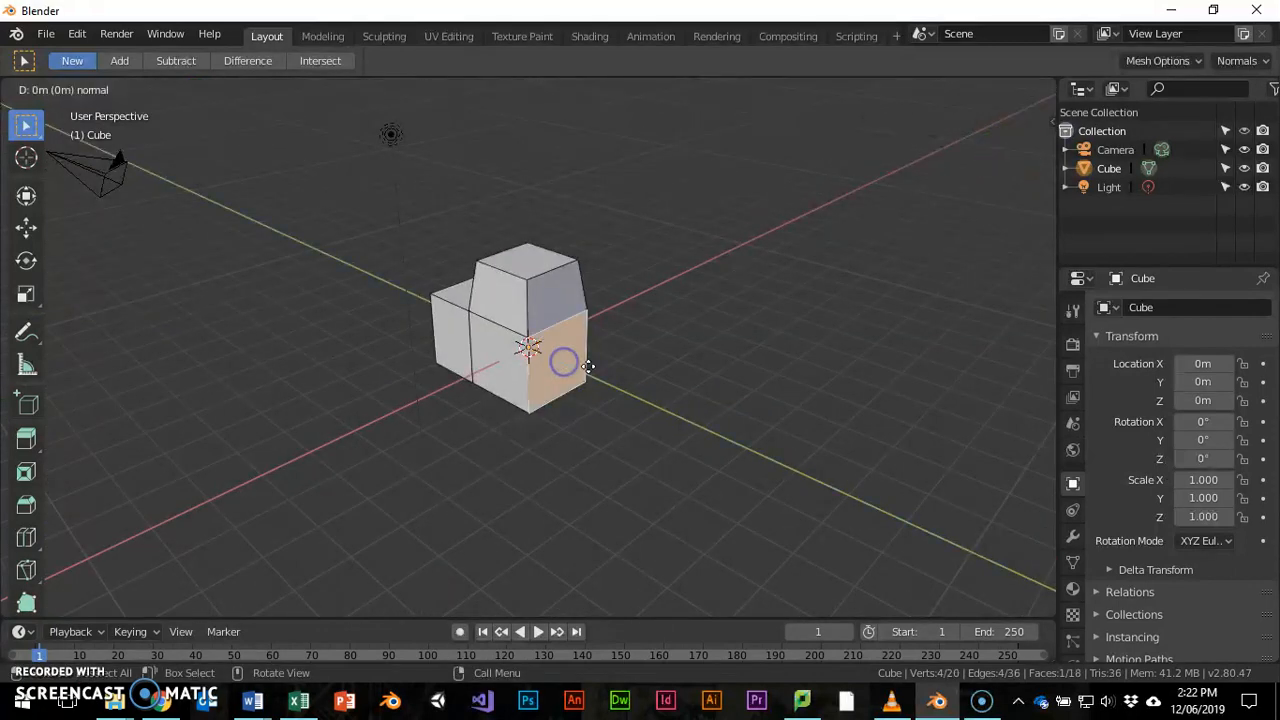
key("e")
left_click(620, 374)
middle_click_drag(620, 374, 637, 317)
Step: Select the three underside faces of the car body and move them slightly
left_click(583, 383)
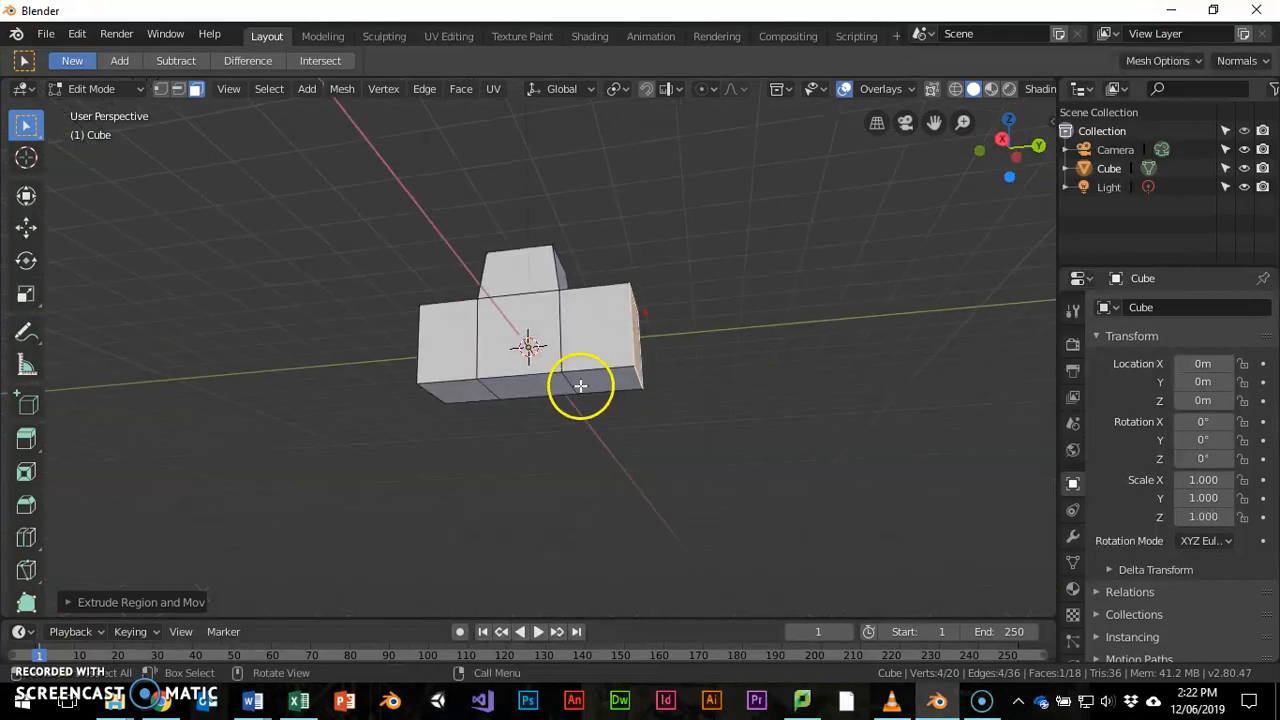
left_click(494, 383, "shift")
left_click(473, 390, "shift")
middle_click_drag(500, 396, 586, 434)
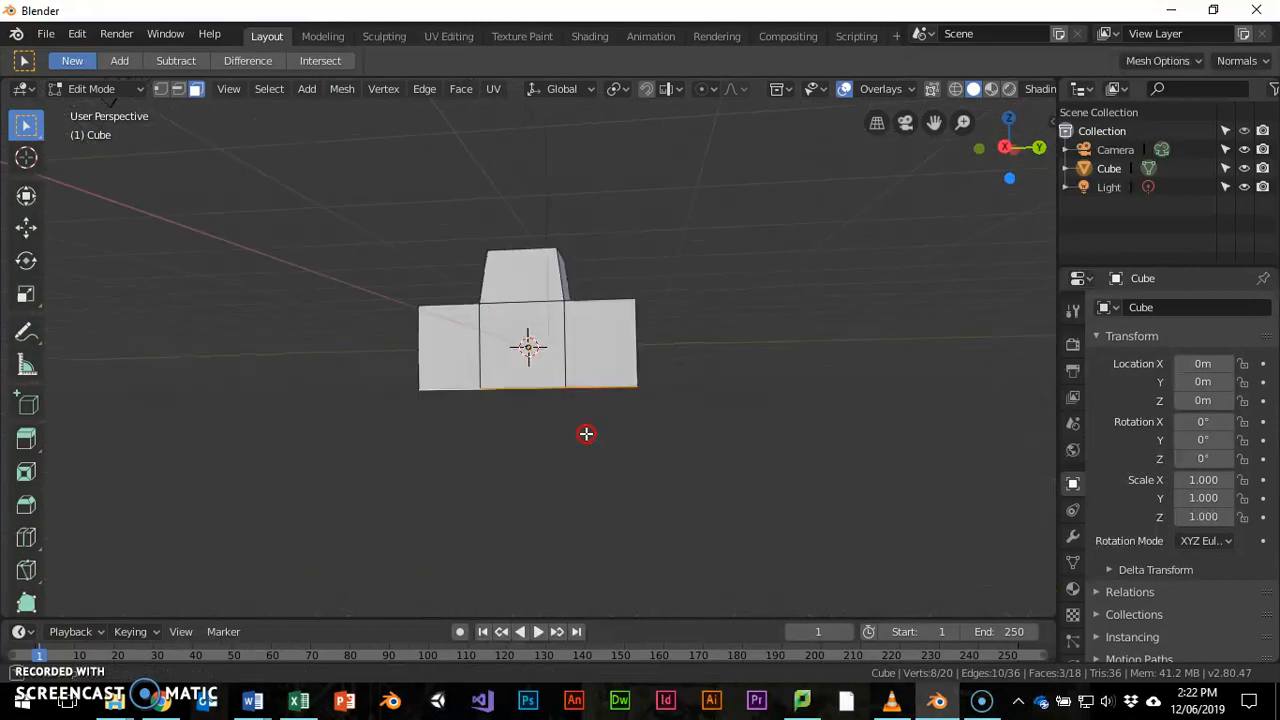
key("e")
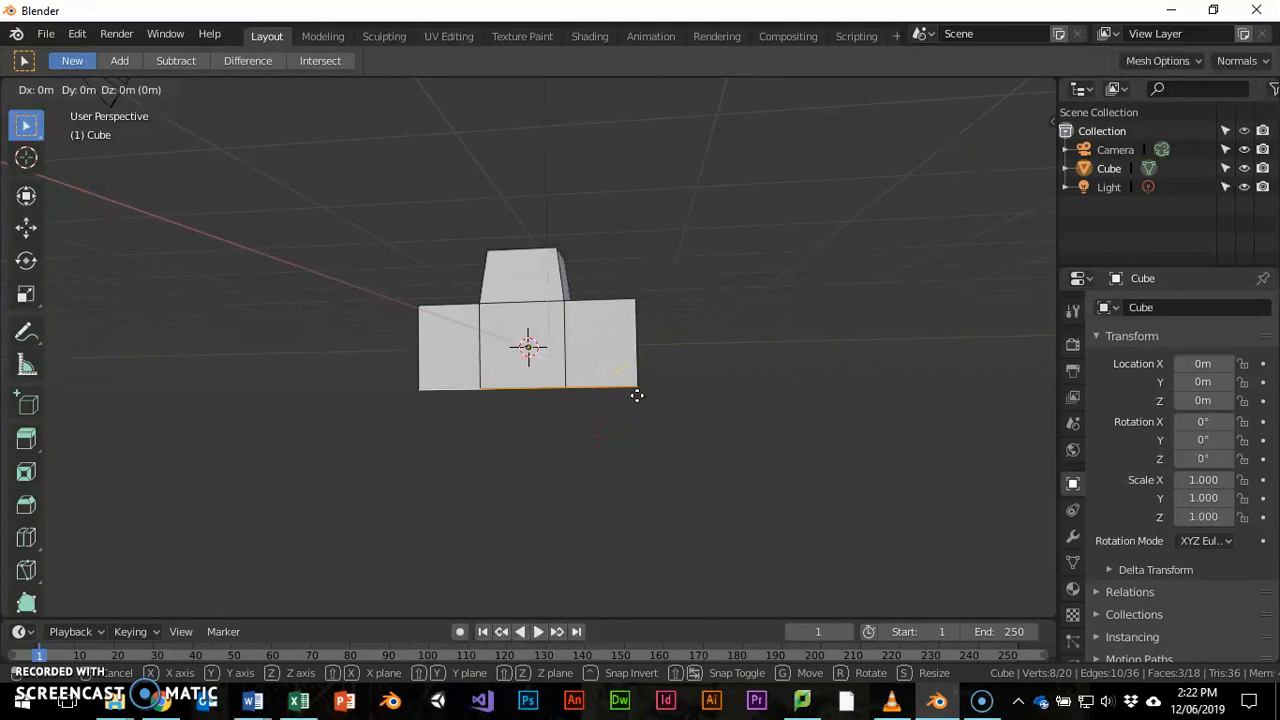
left_click(642, 374)
middle_click_drag(632, 449, 486, 366)
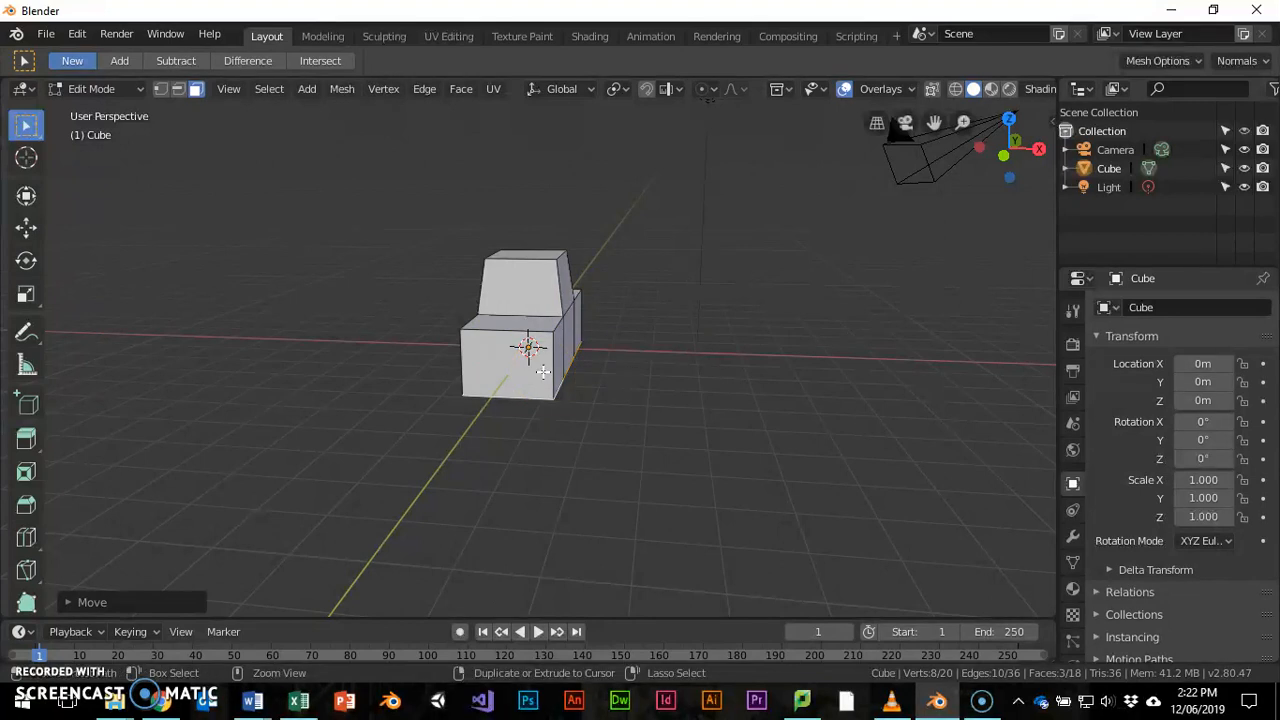
Step: Add a horizontal loop cut around the lower car body and slide it toward the body's upper edge
key("ctrl+r")
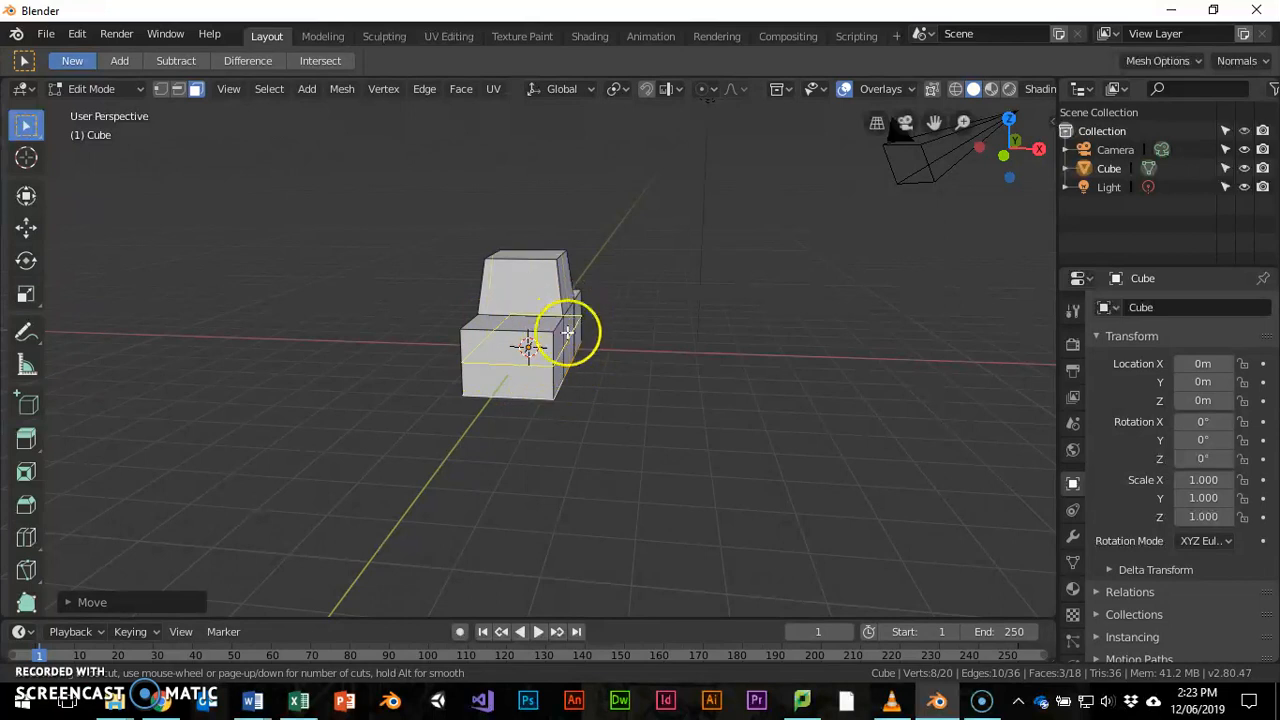
left_click(549, 364)
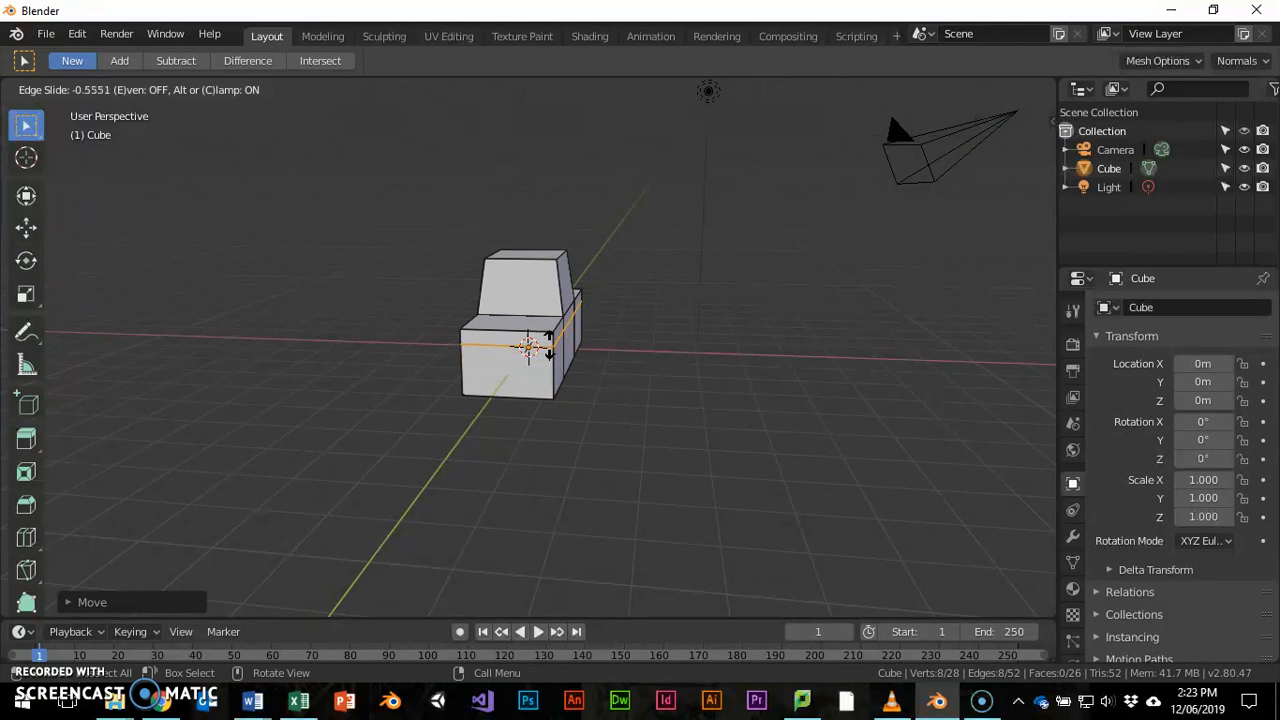
left_click(591, 383)
middle_click_drag(591, 383, 614, 349)
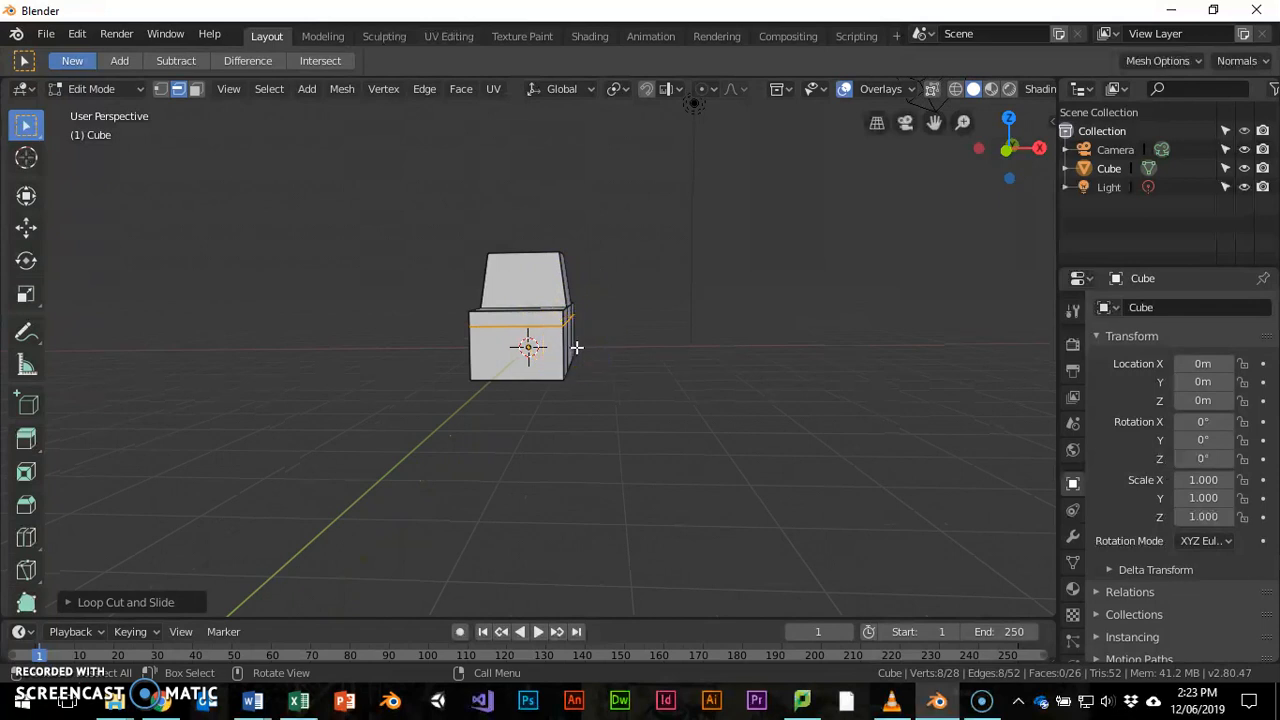
Step: Scale the loop outward along the X axis by about 1.1, and select its edge on the body's end face
key("s")
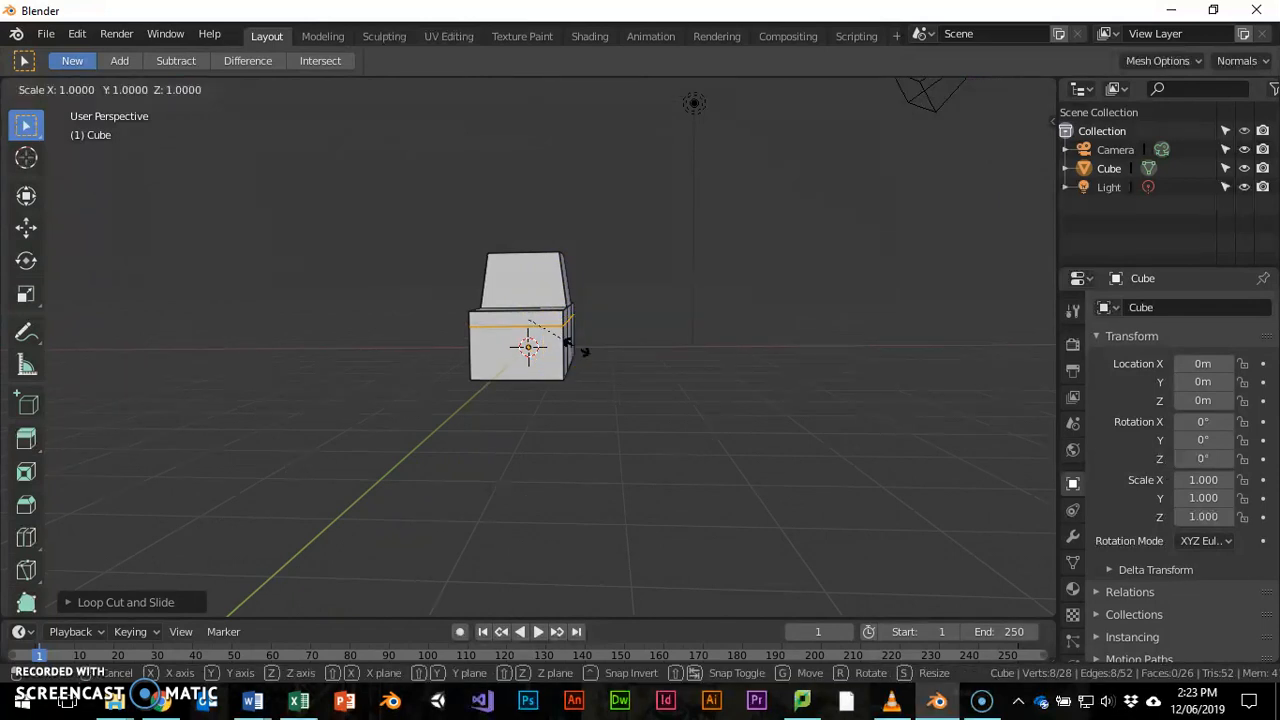
key("x")
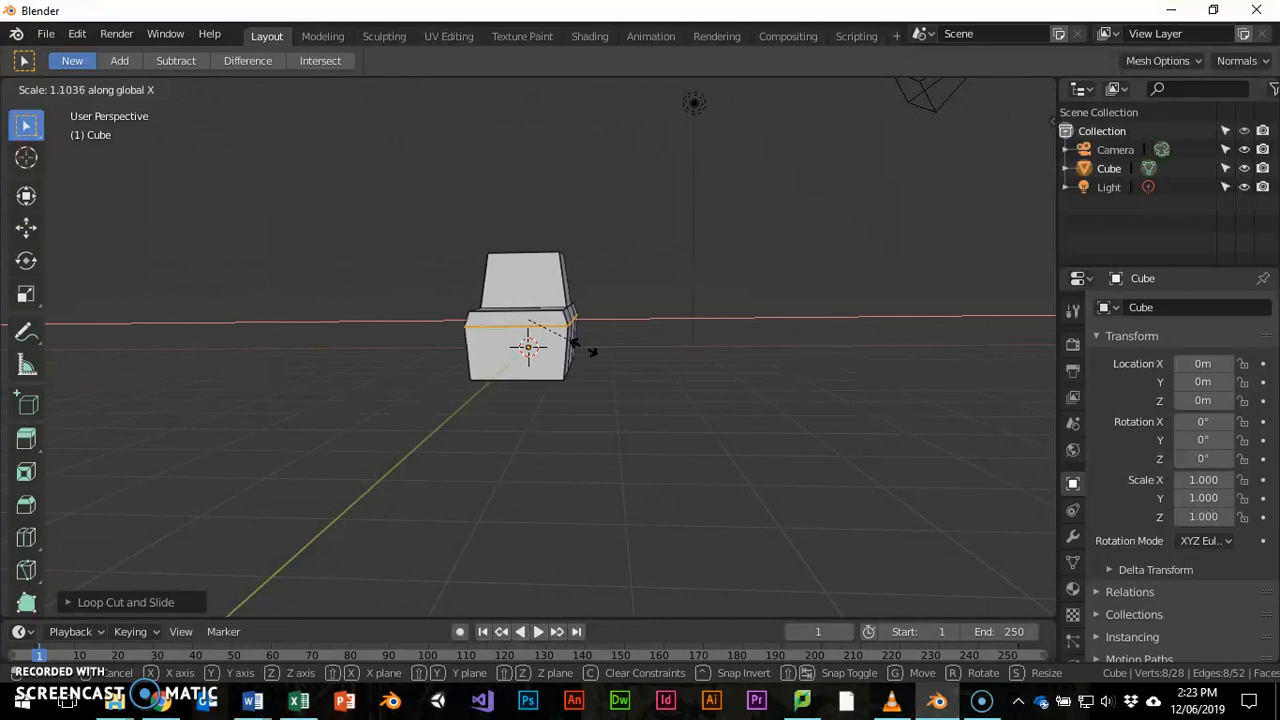
left_click(586, 348)
middle_click_drag(626, 351, 489, 385)
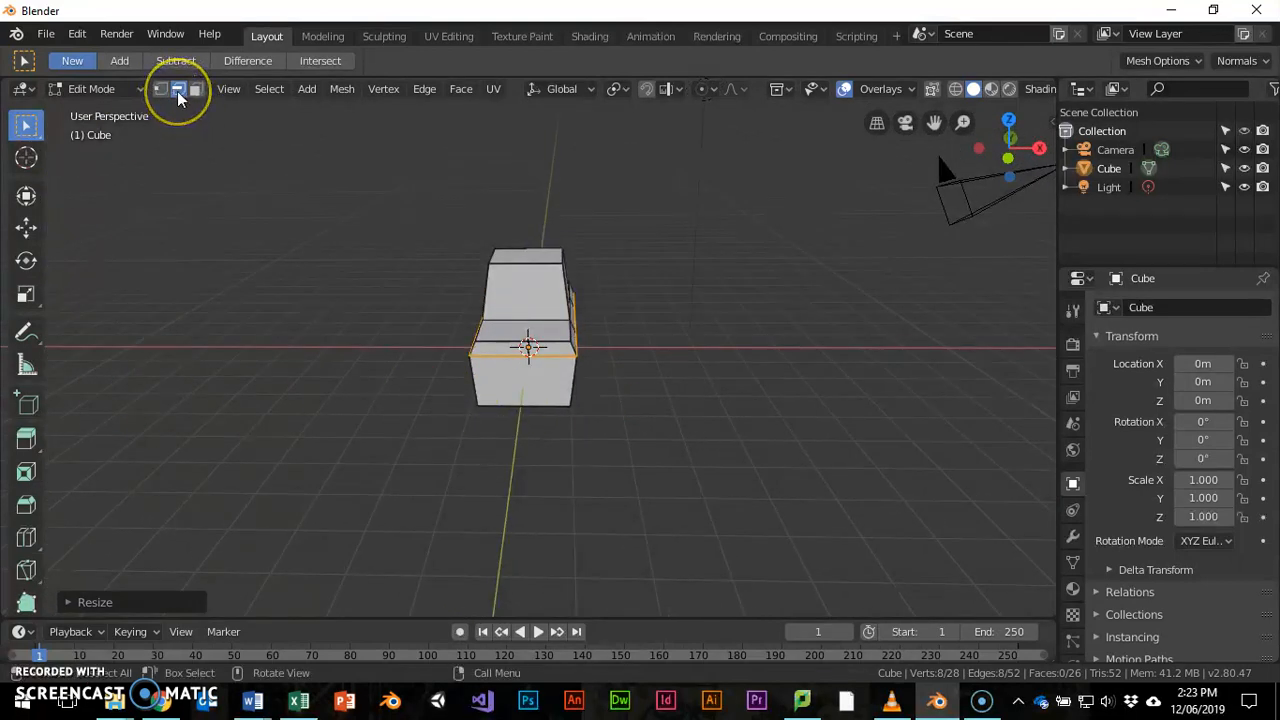
left_click(506, 346)
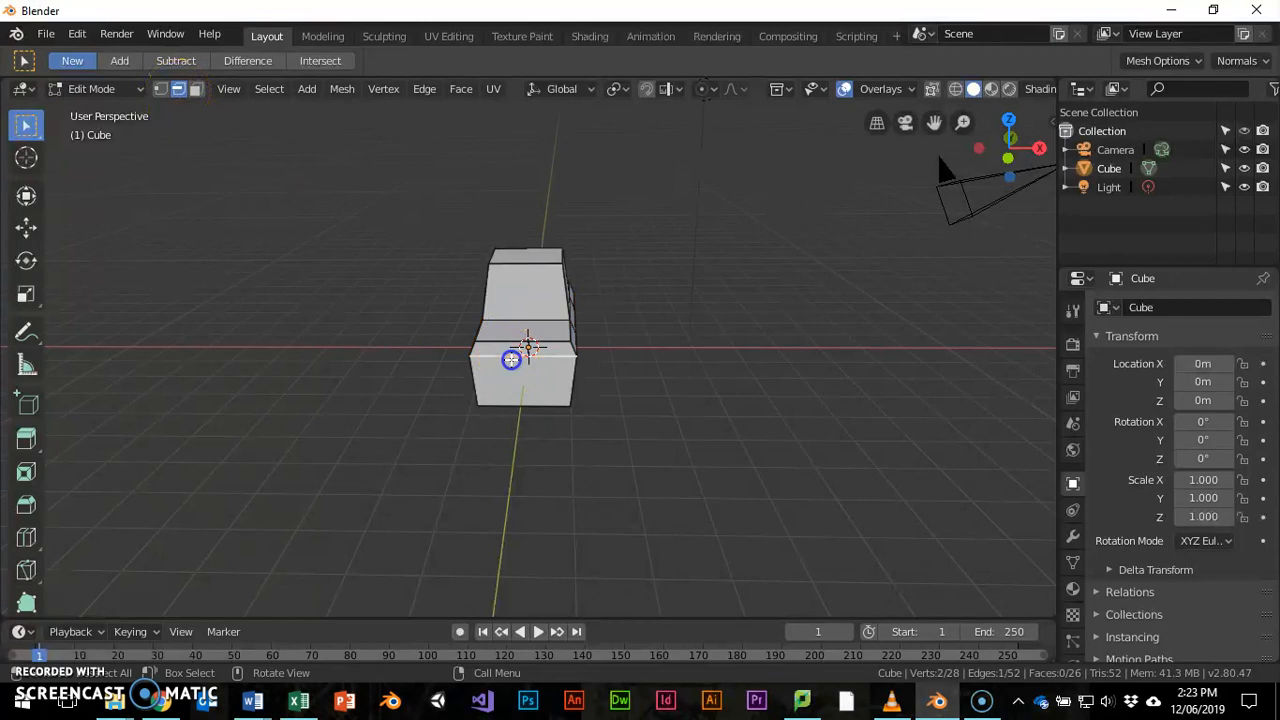
Step: Add a UV sphere to the mesh and move it out to the negative Y end of the car body
middle_click_drag(657, 457, 357, 429)
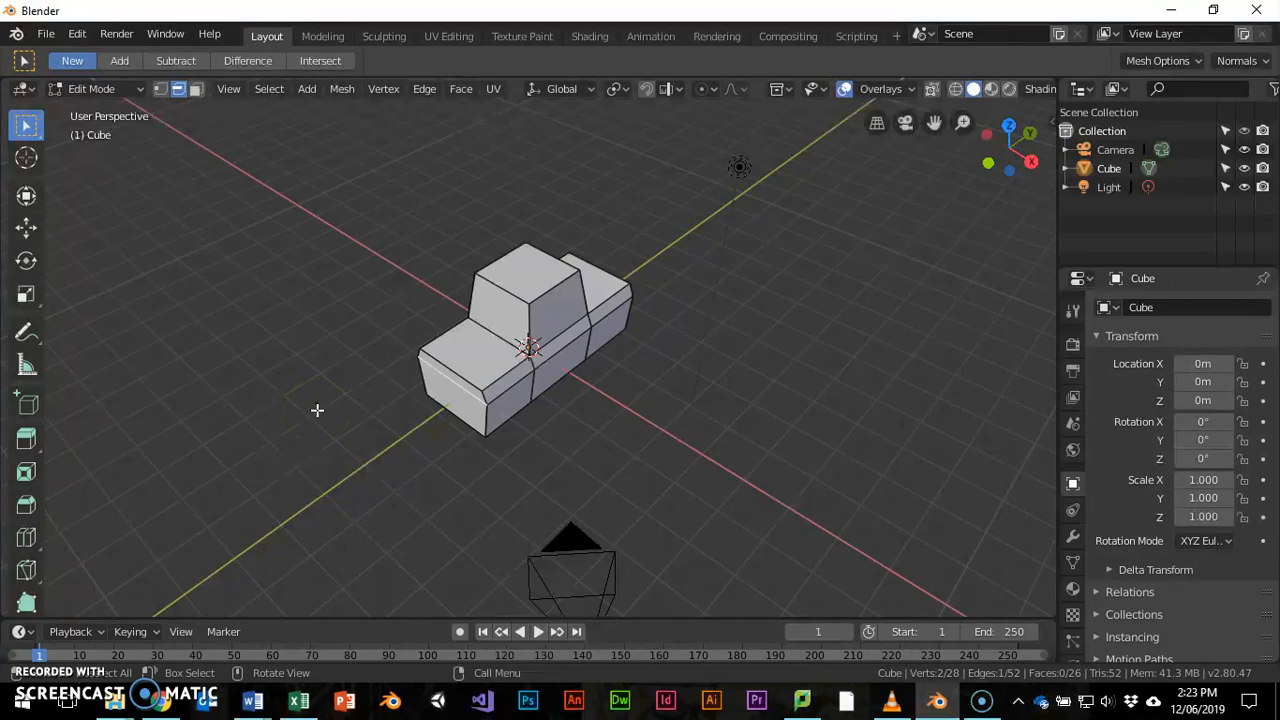
key("shift+a")
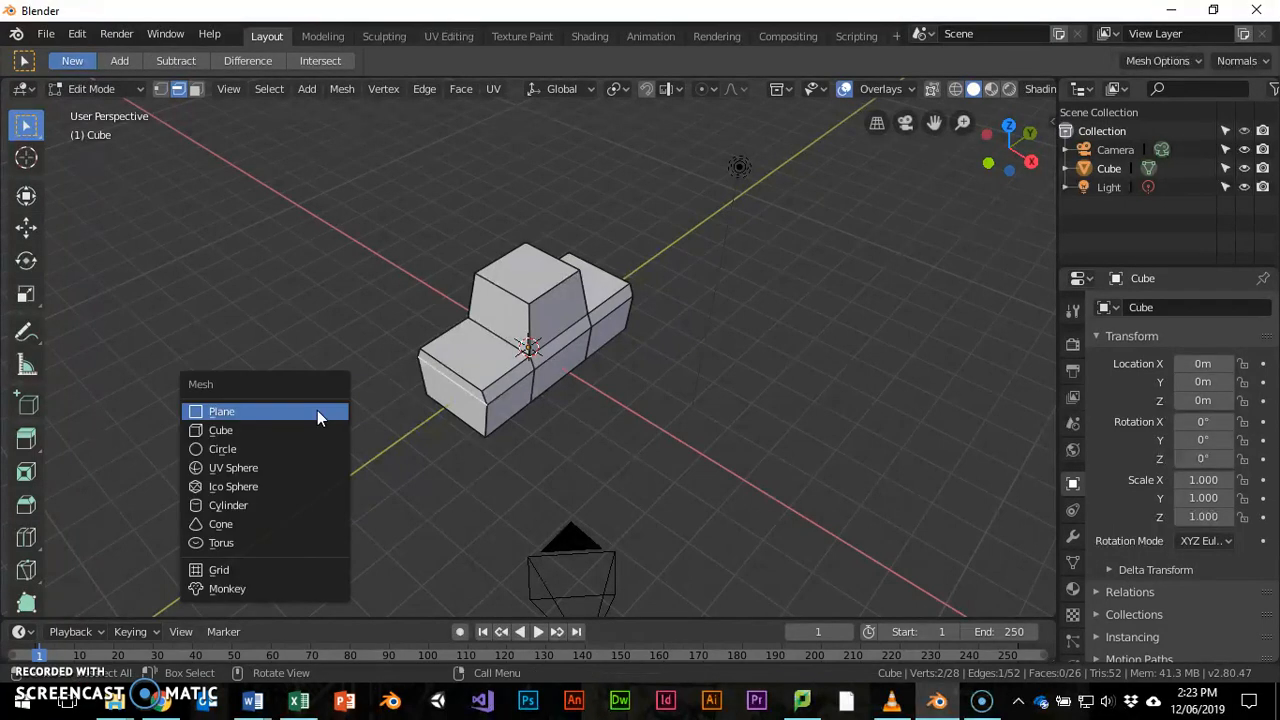
left_click(264, 468)
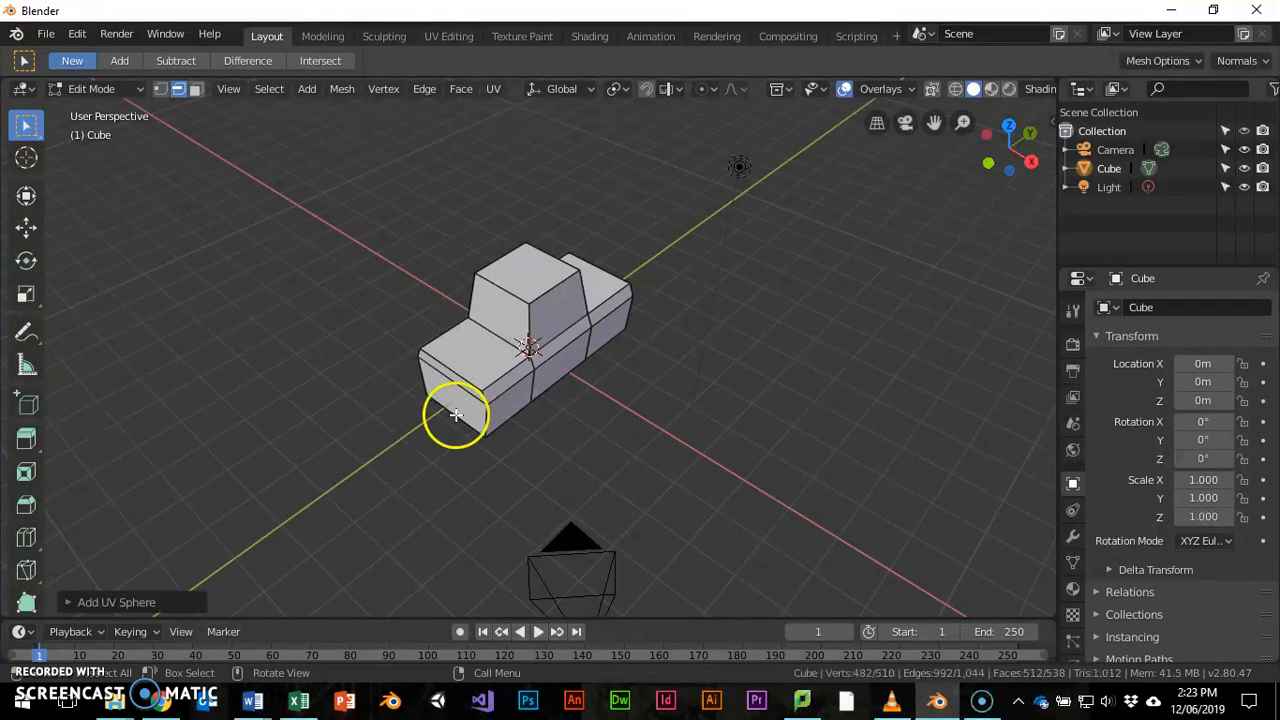
middle_click_drag(457, 413, 484, 364)
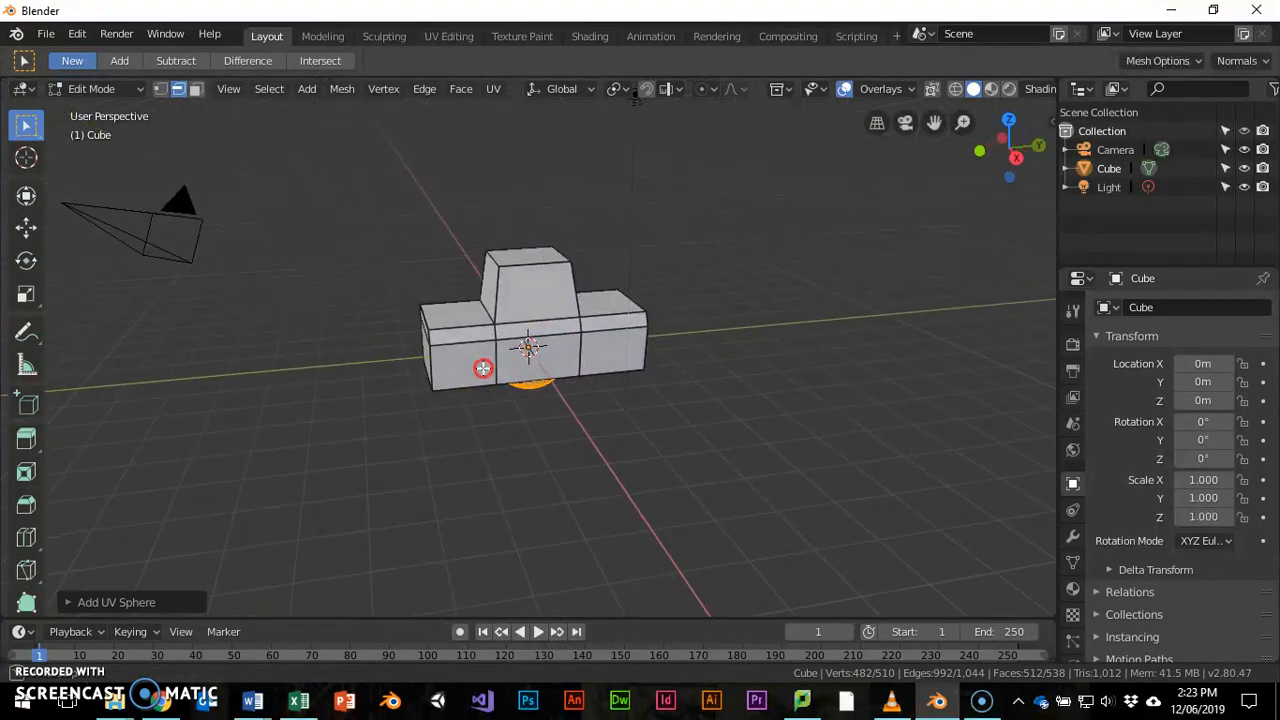
key("g")
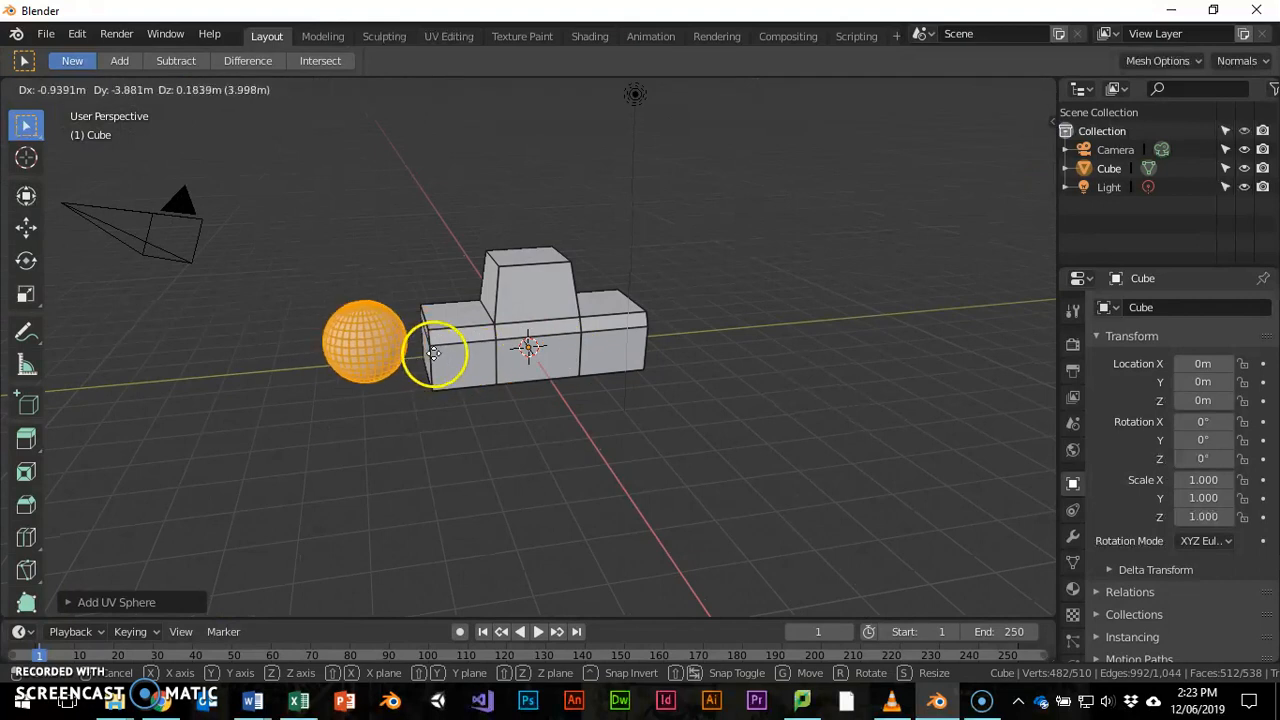
left_click(440, 350)
Step: Scale the sphere down uniformly to a small ball at the lower corner of the car's end face
middle_click_drag(443, 349, 674, 323)
key("s")
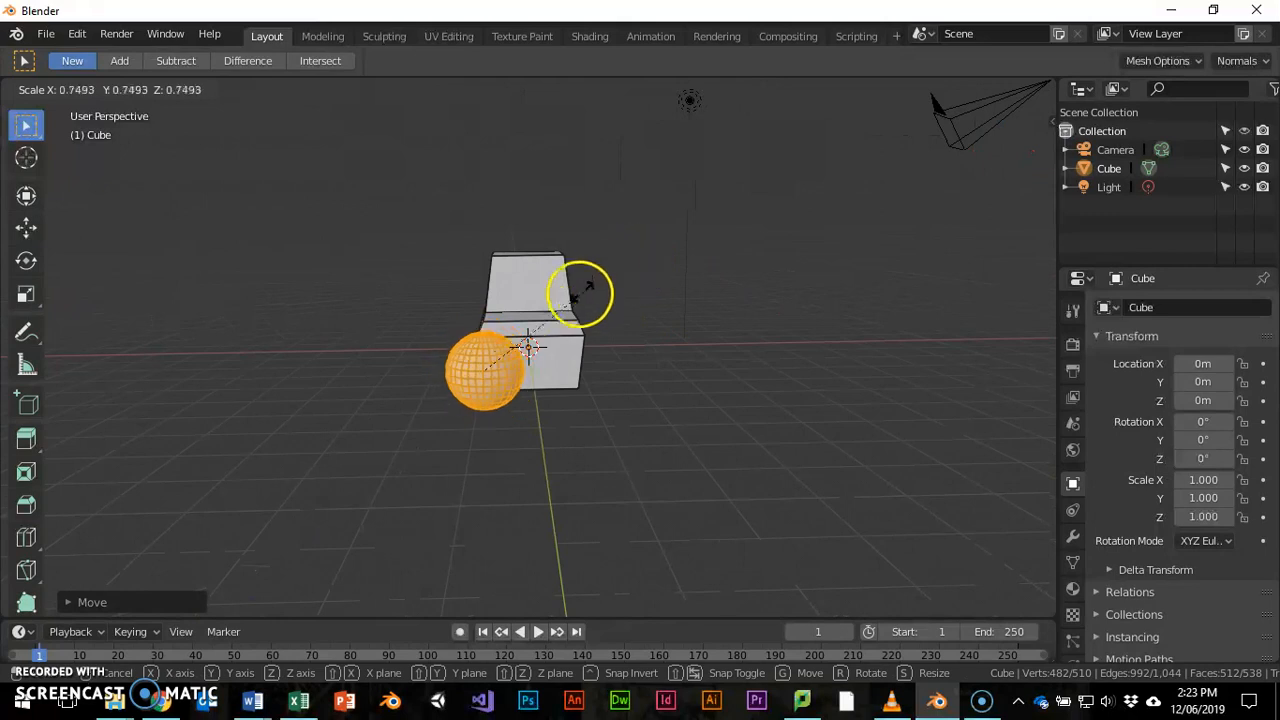
left_click(534, 334)
middle_click_drag(519, 491, 651, 330)
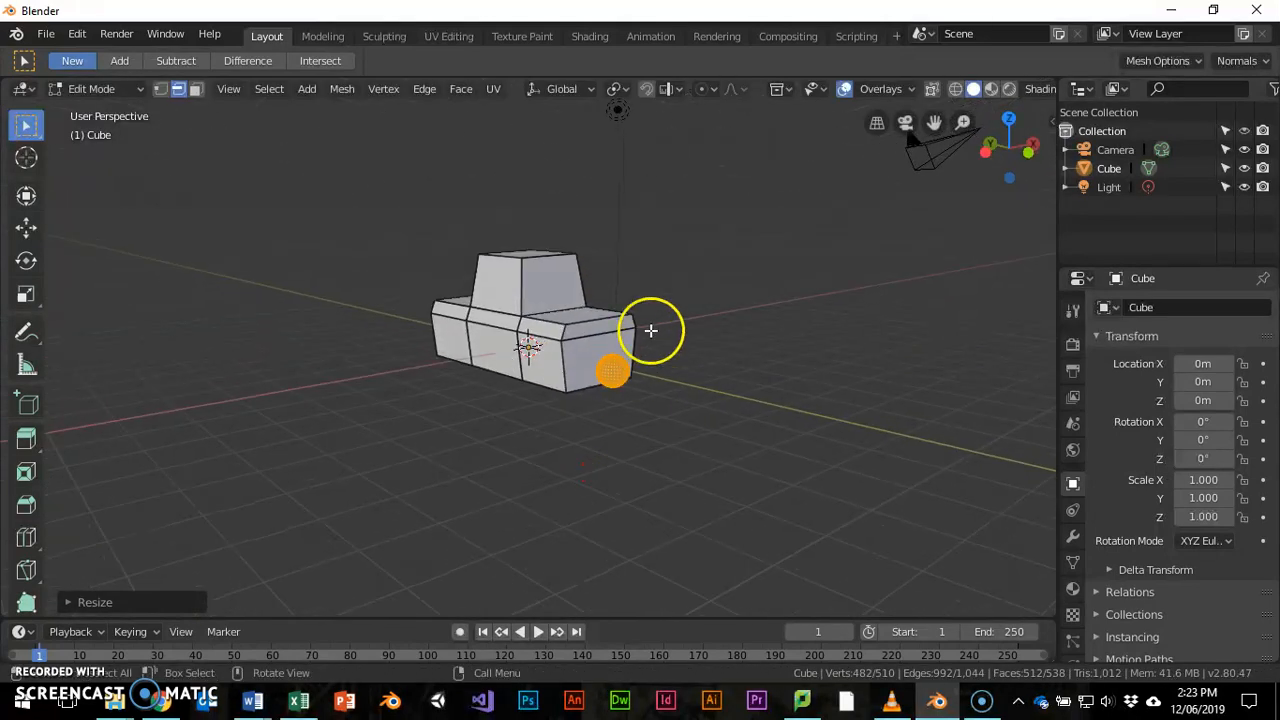
Step: Flatten the small sphere along the Z axis to about 0.3 of its height
key("s")
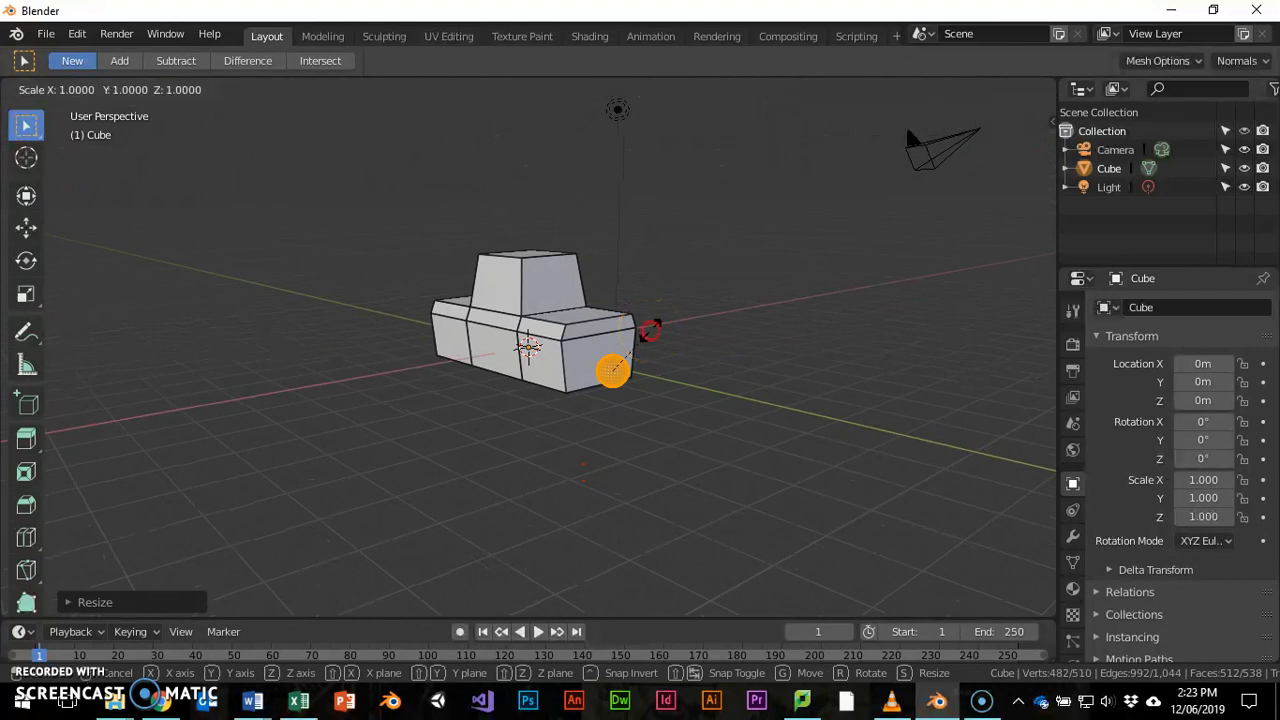
left_click(651, 330)
key("s")
key("z")
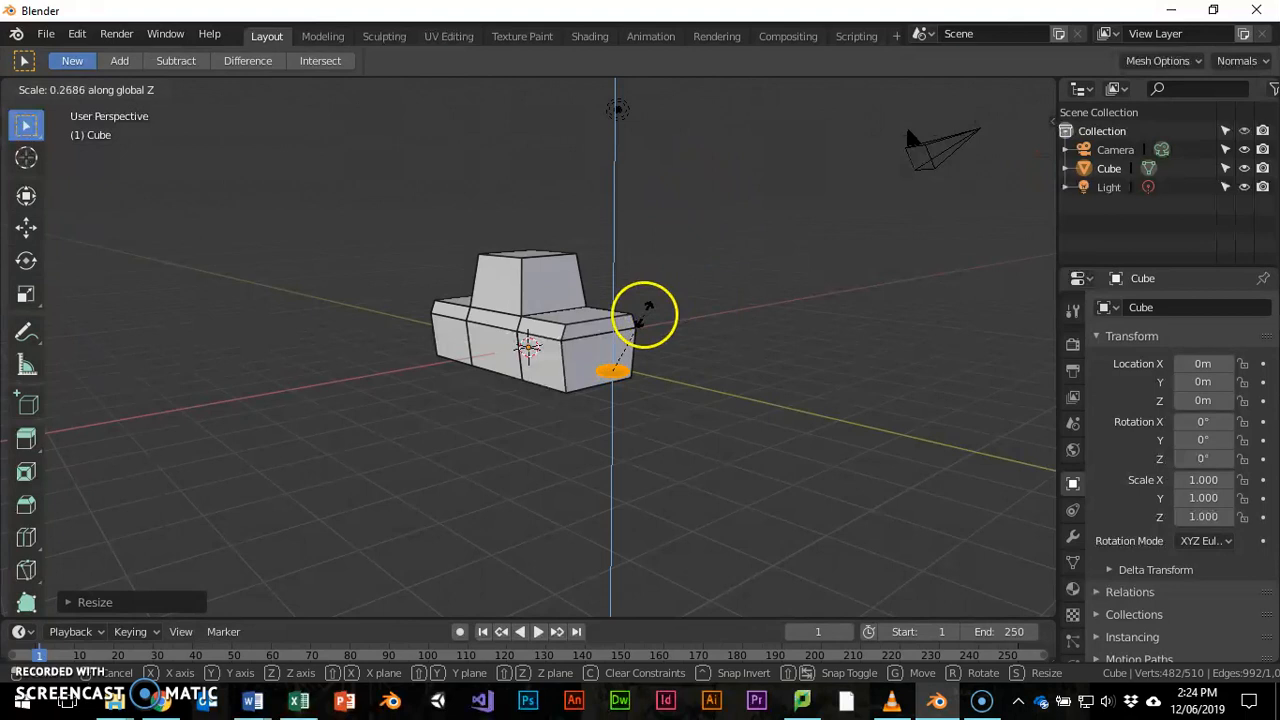
left_click(660, 318)
Step: Squash the flattened sphere further along Z by about 0.7 to make a thin disc
mouse_move(669, 326)
middle_mouse_down()
mouse_move(691, 277)
mouse_move(679, 340)
middle_mouse_up()
scroll(710, 355, "up", 4)
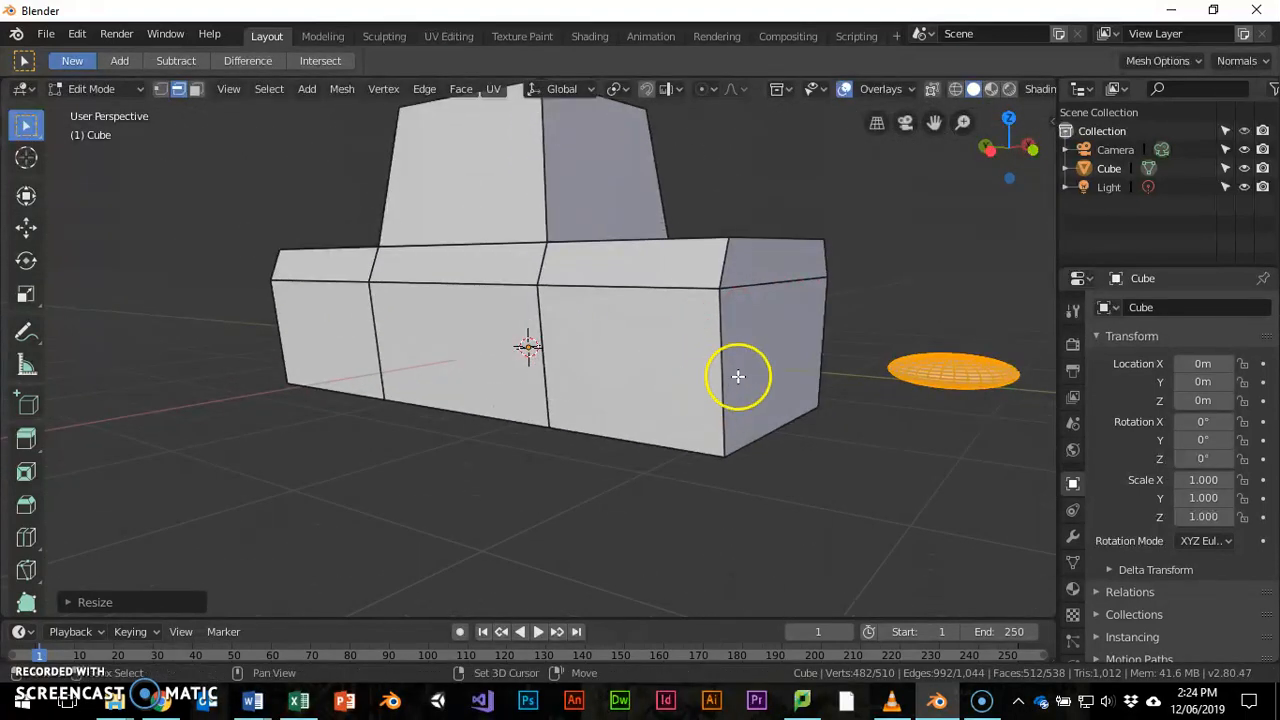
middle_click_drag(737, 371, 563, 317, "shift")
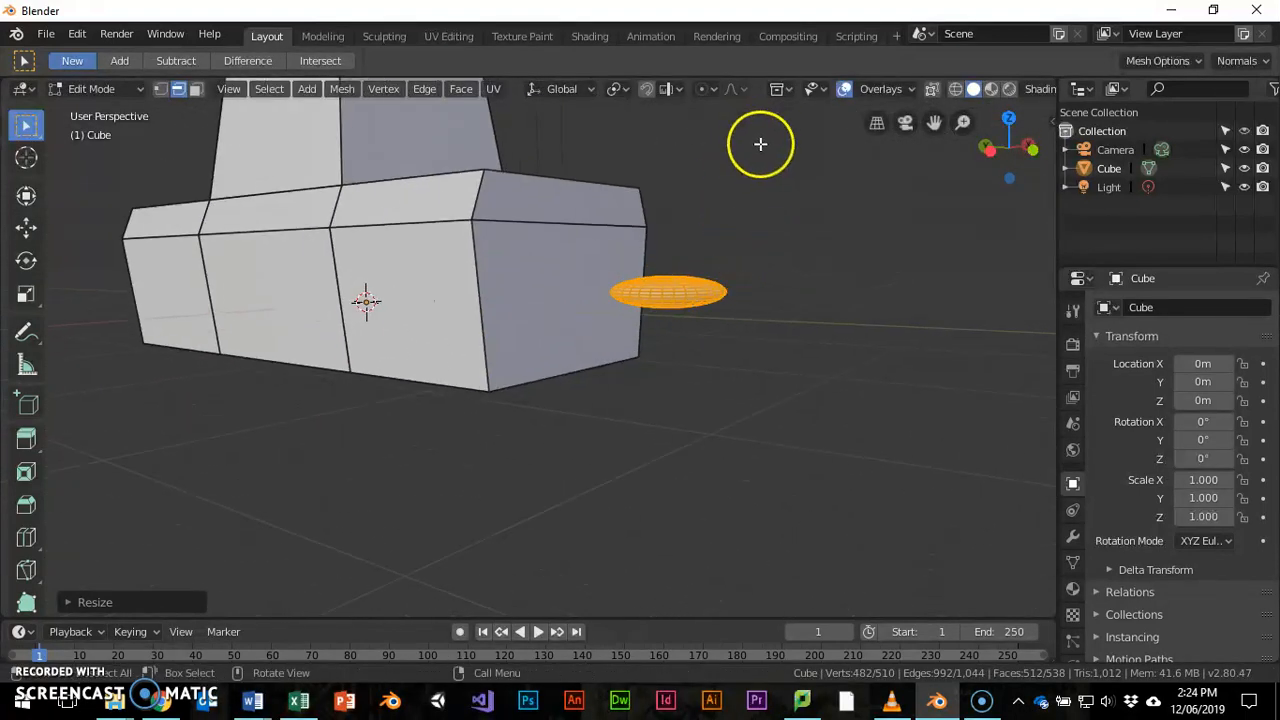
key("s")
key("z")
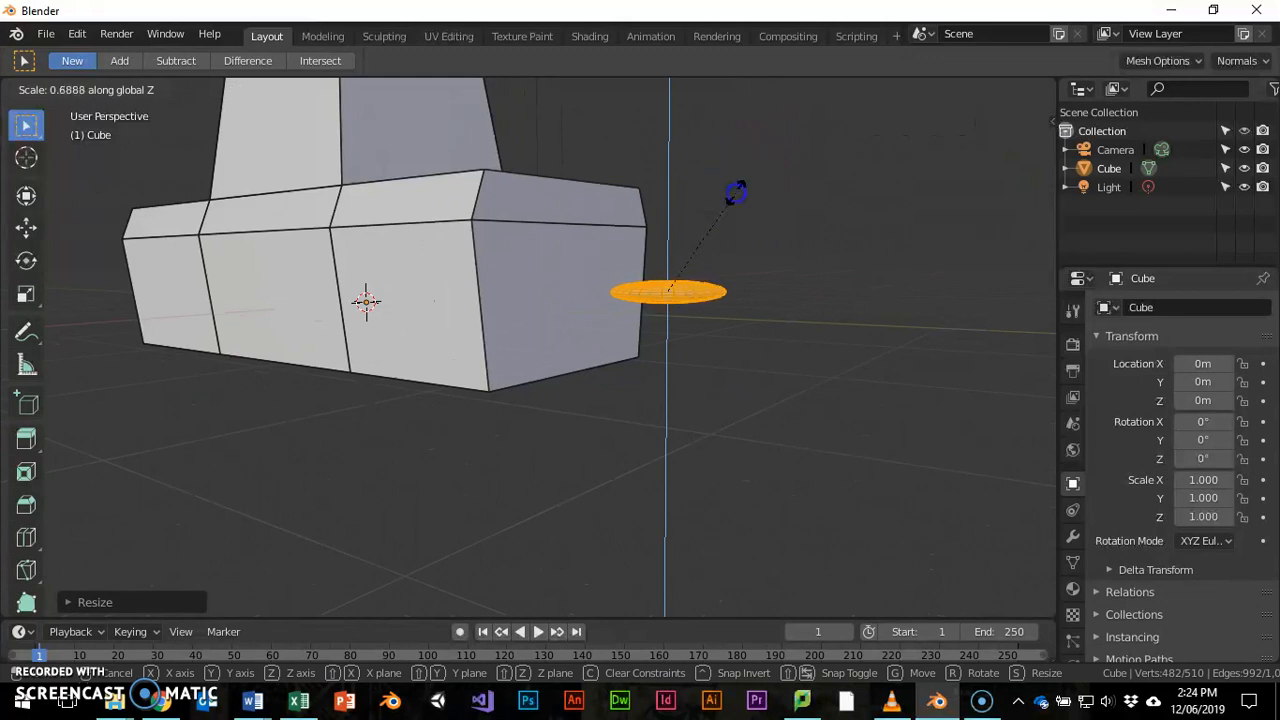
left_click(737, 190)
middle_click_drag(757, 286, 623, 294)
middle_click_drag(583, 400, 529, 351)
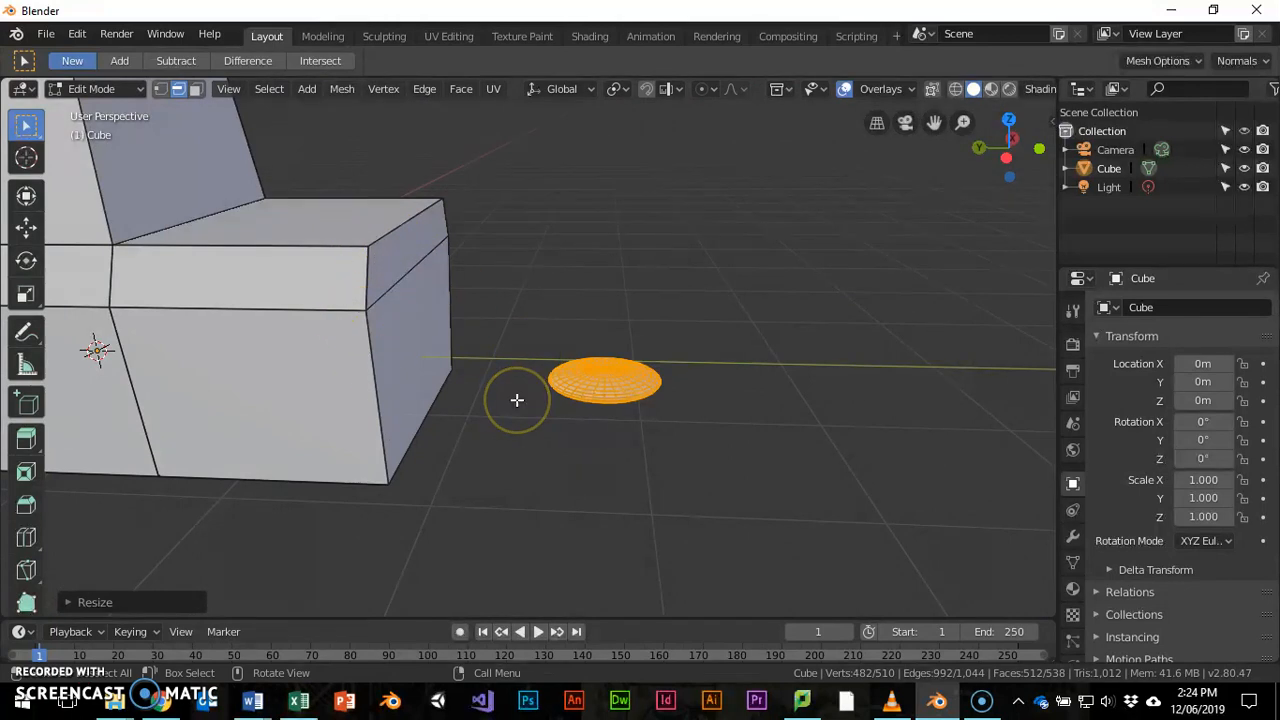
key("r")
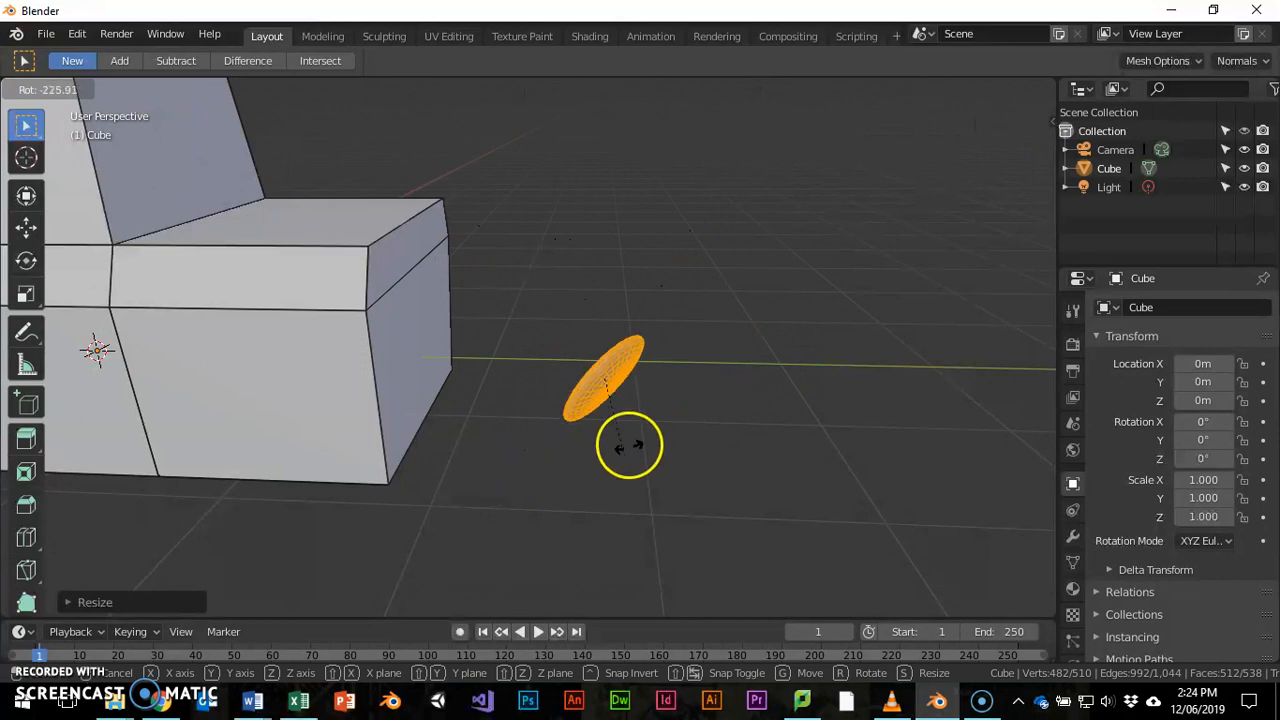
key("r")
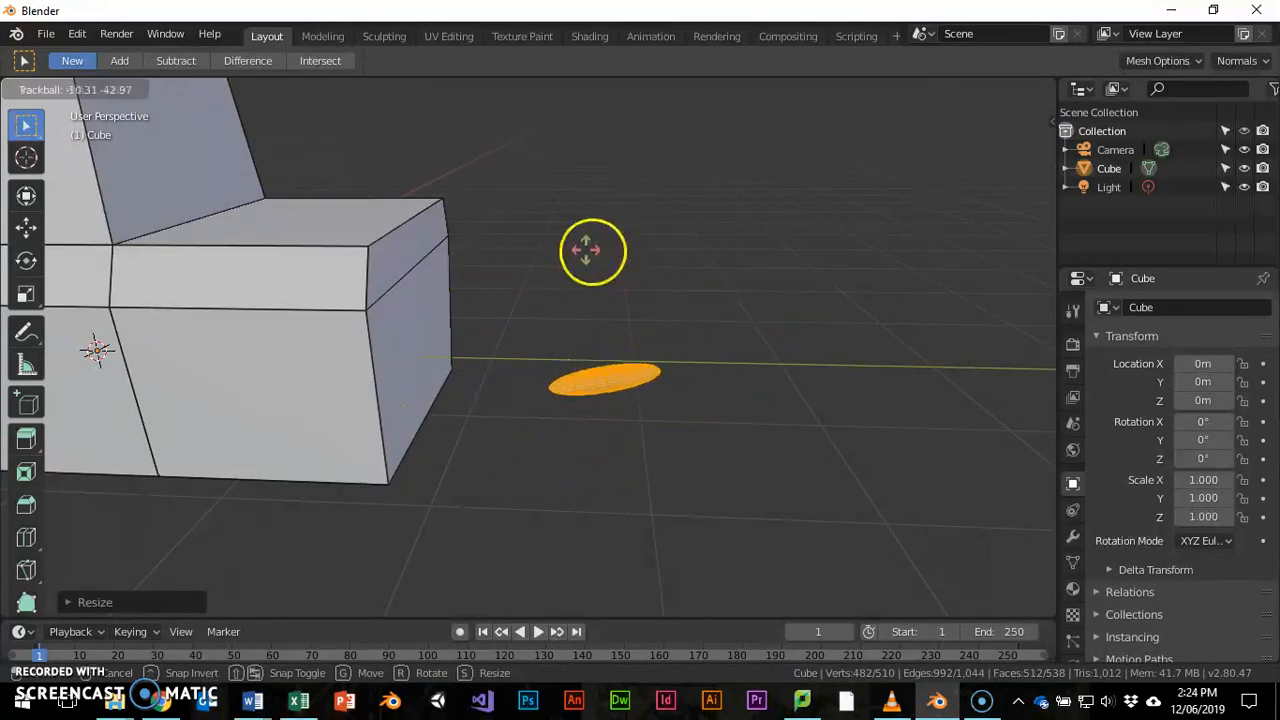
right_click(675, 378)
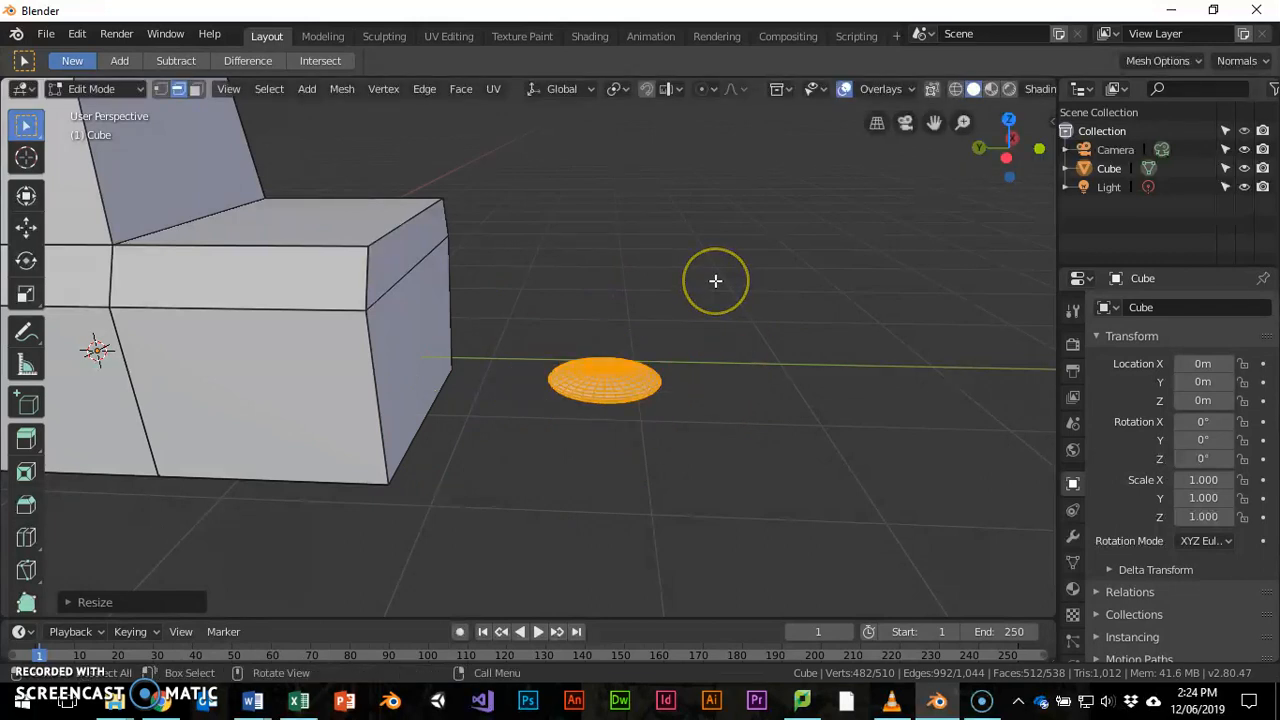
Step: Rotate the disc exactly 90° about the global X axis so it stands upright
key("r")
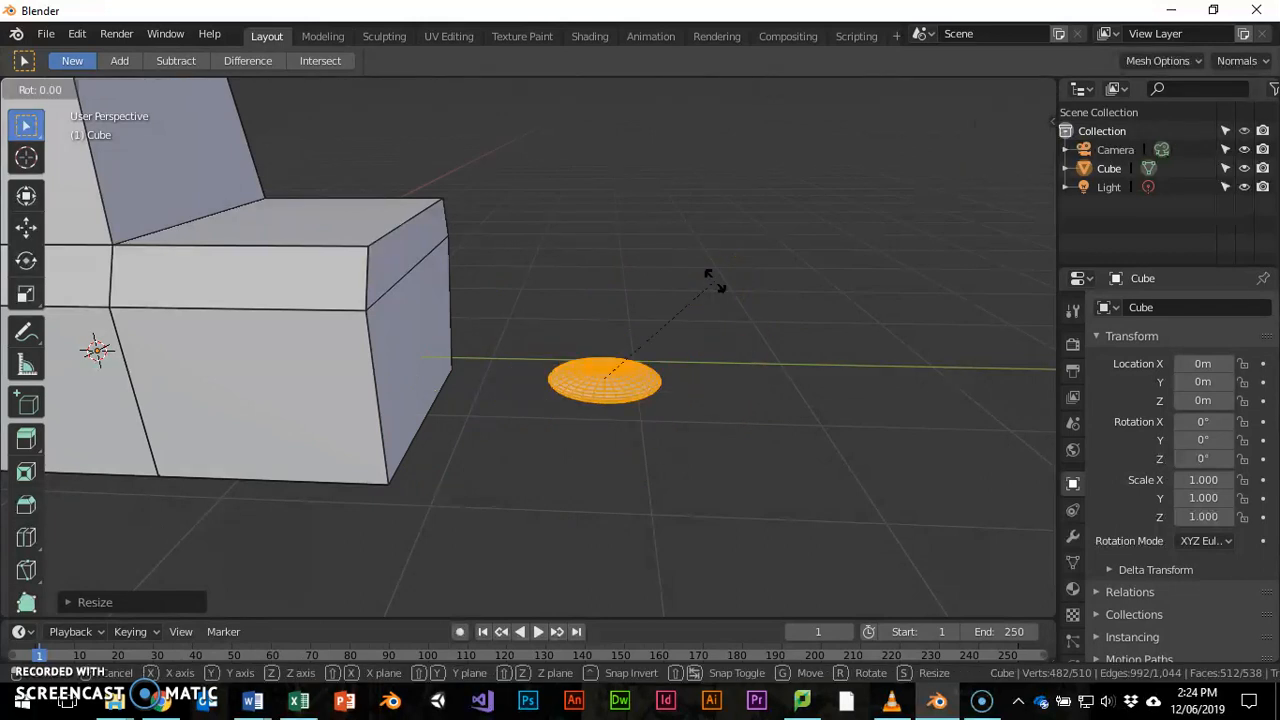
key("x")
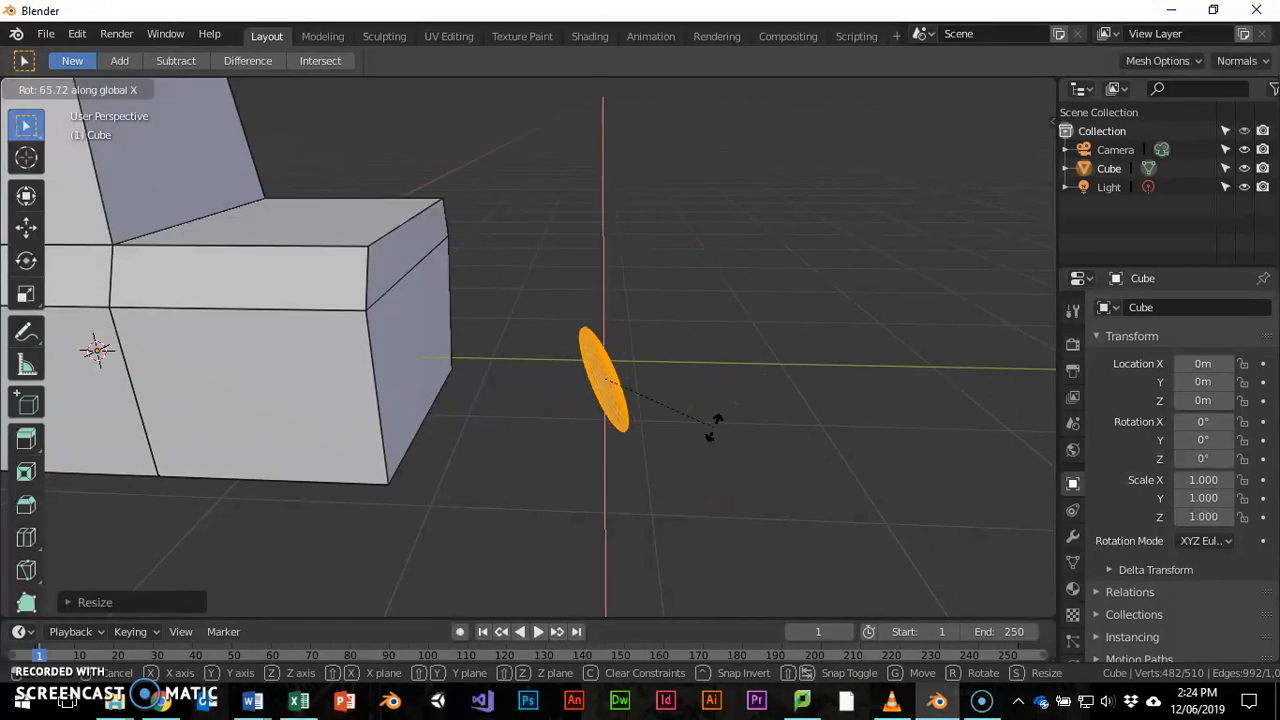
type("90")
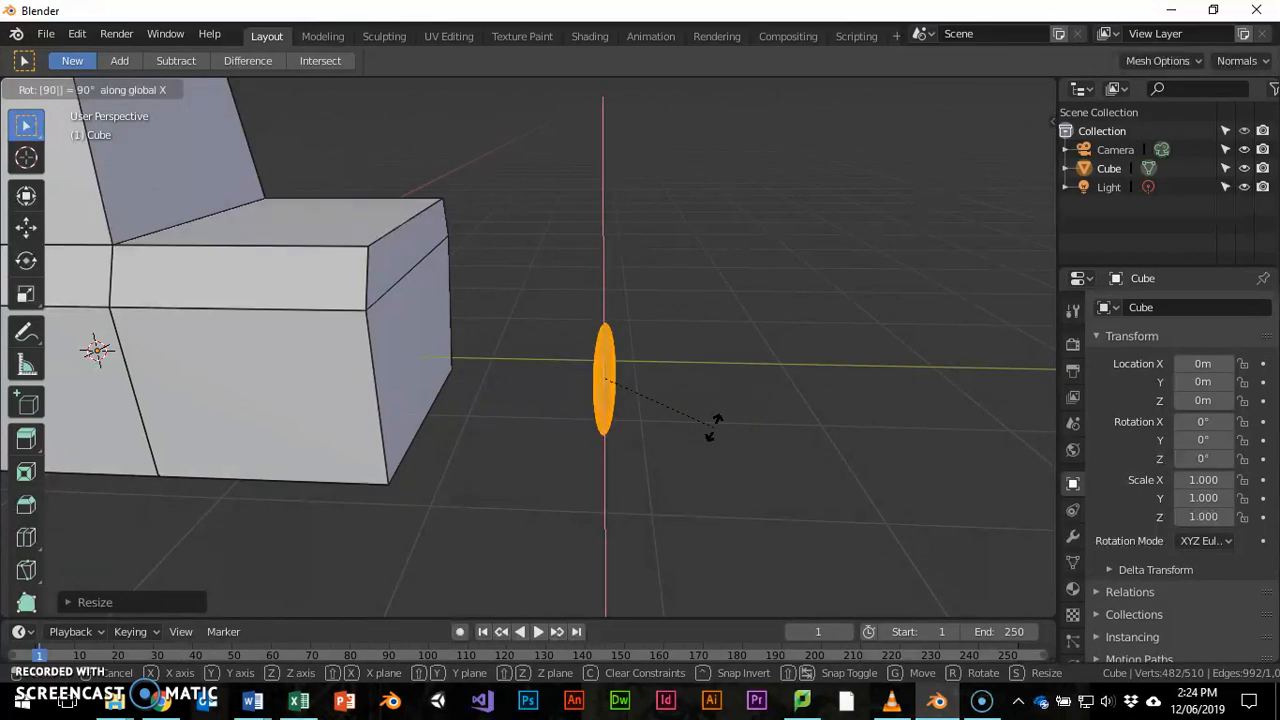
key("Return")
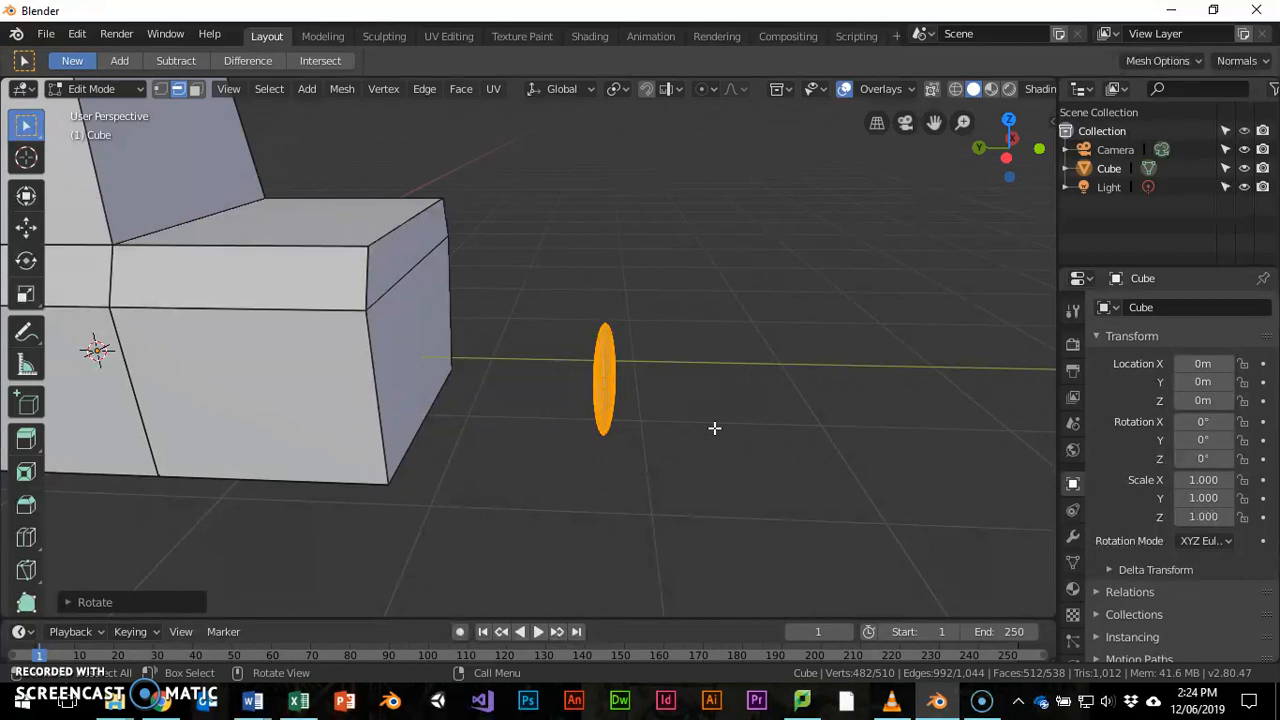
Step: In front orthographic view, move the disc to the upper negative X corner of the car's end face as a headlight
middle_click_drag(609, 409, 389, 371)
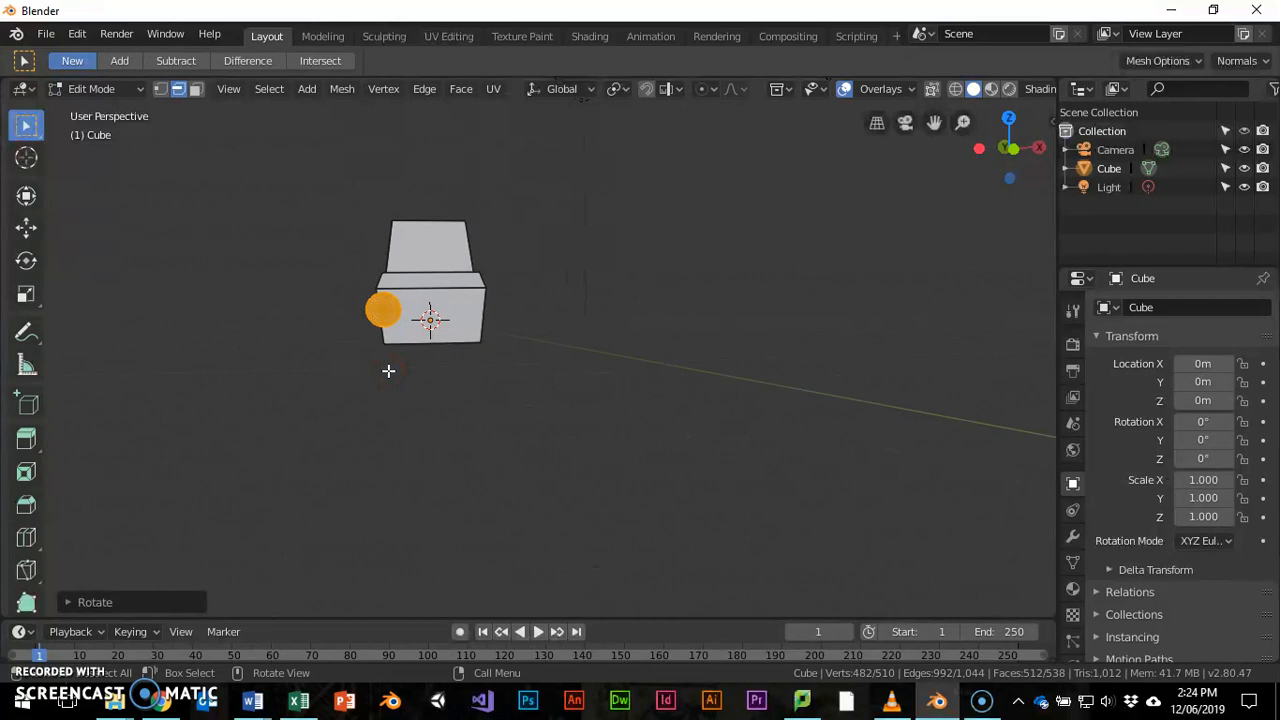
key("KP_1")
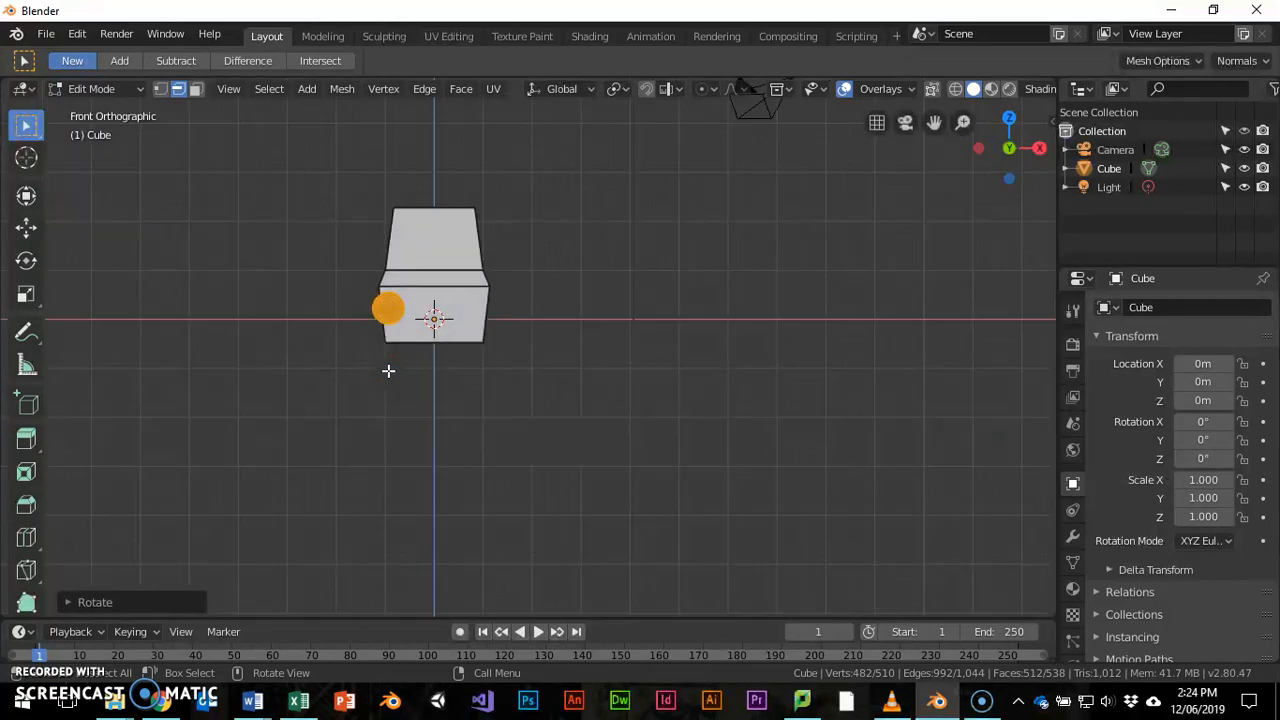
key("KP_3")
key("KP_7")
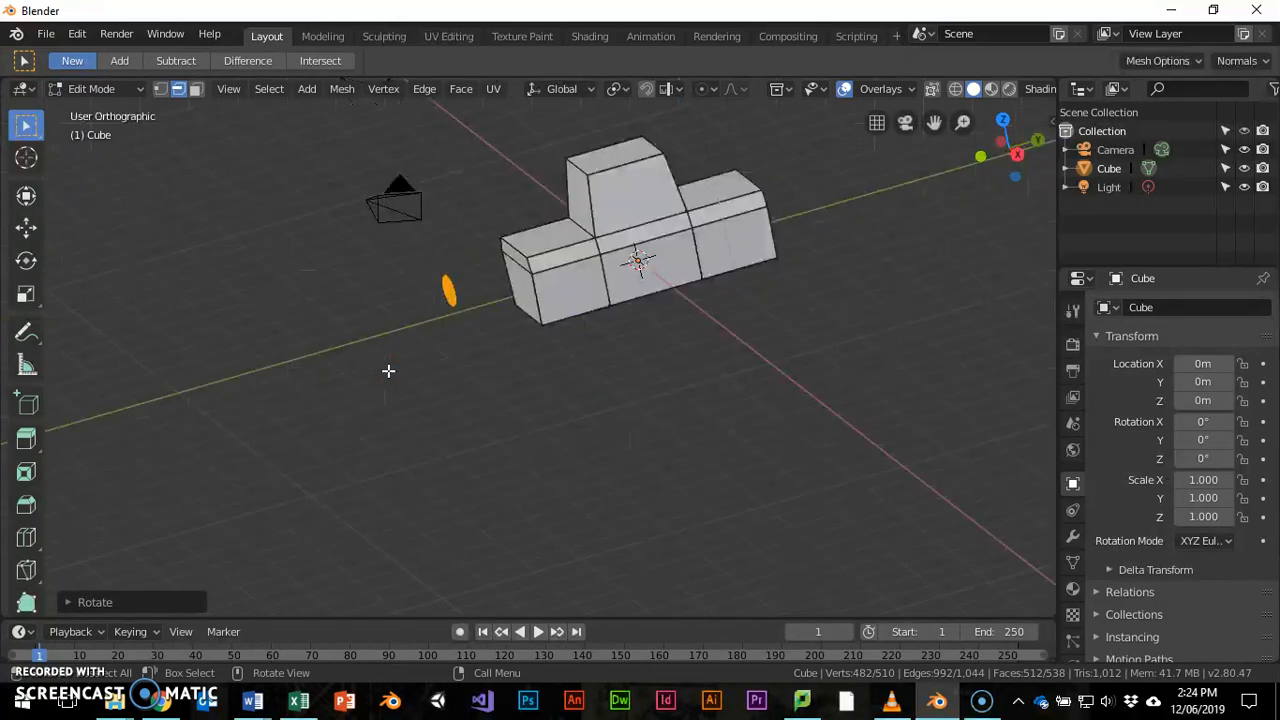
key("KP_1")
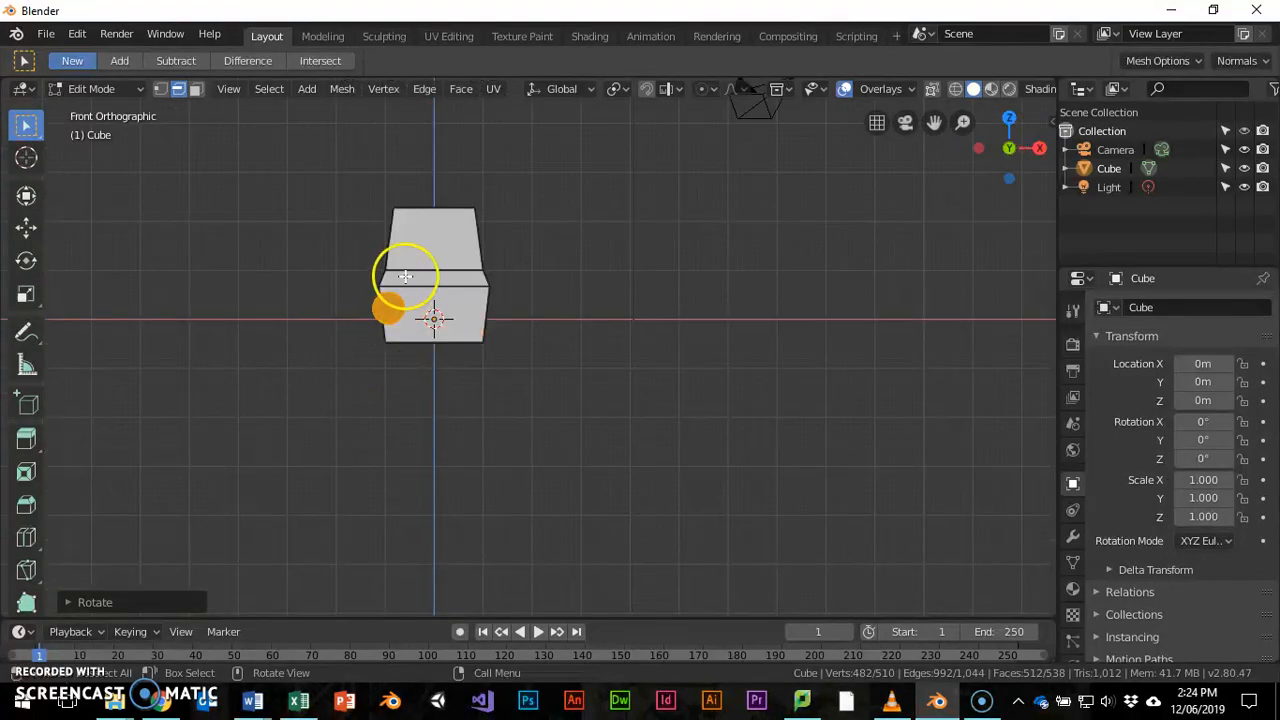
key("g")
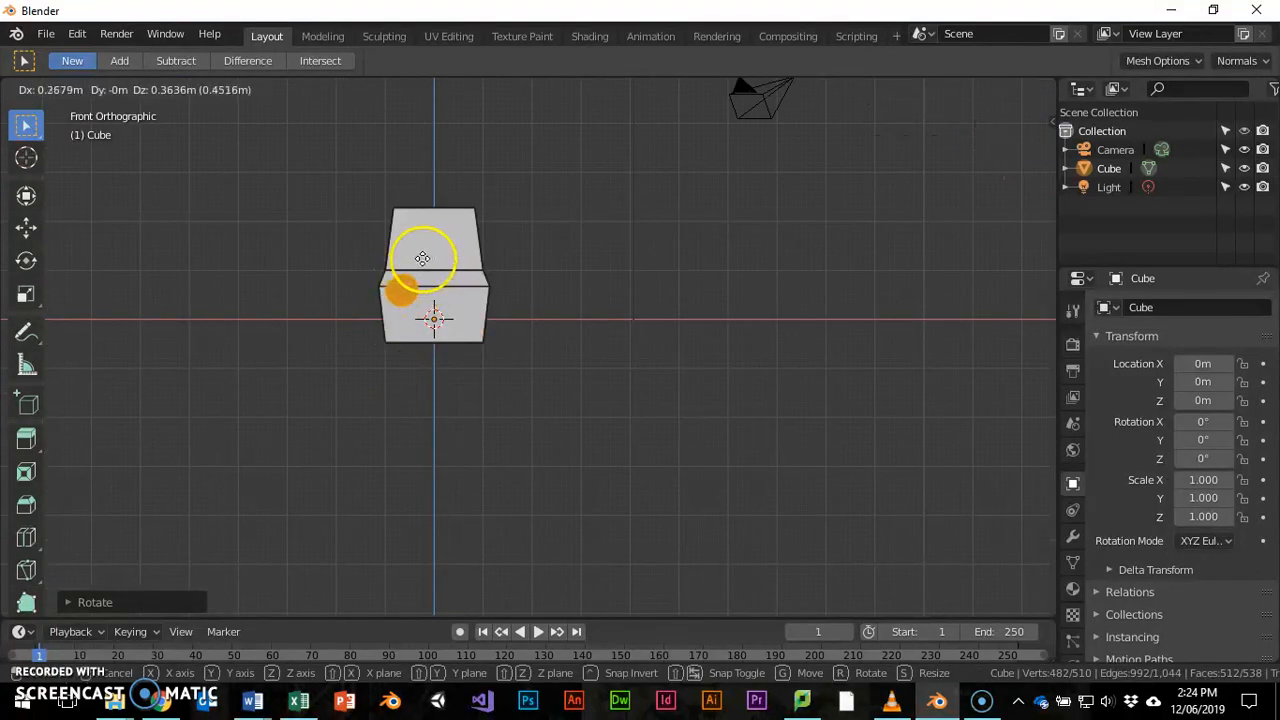
left_click(418, 257)
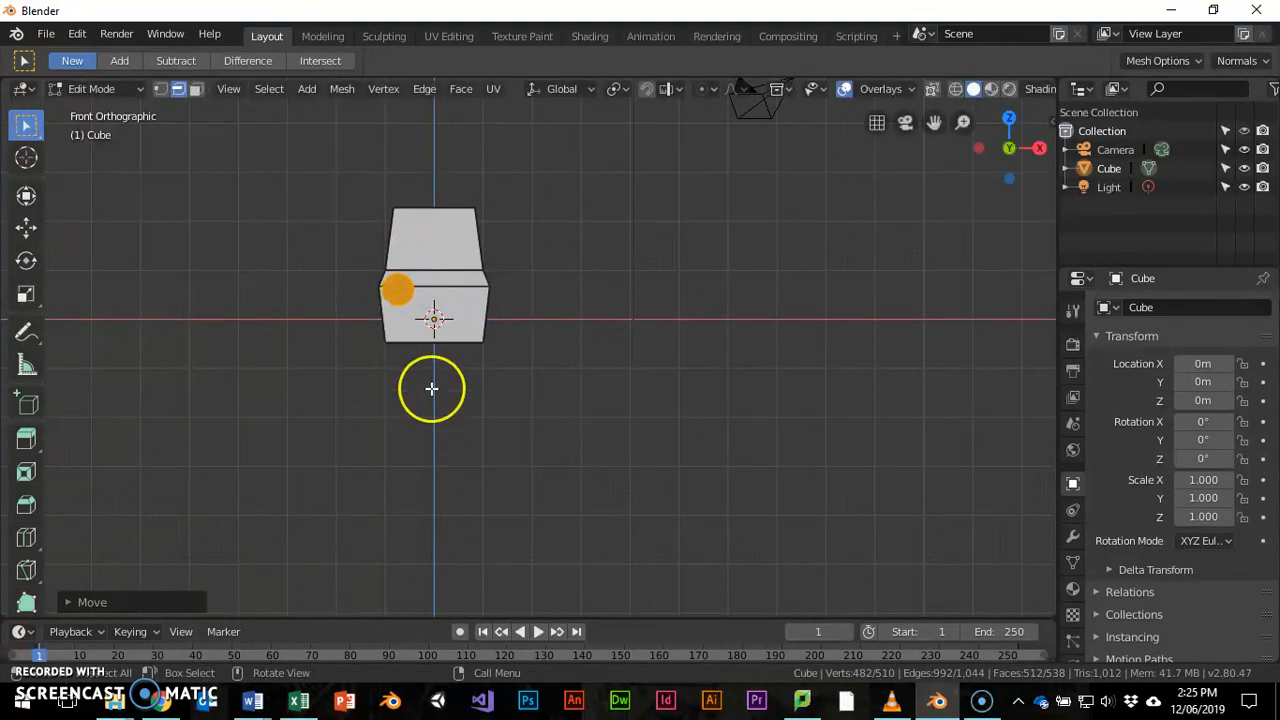
Step: Duplicate the headlight disc and place the copy along the X axis at the opposite upper corner of the end face
key("shift+d")
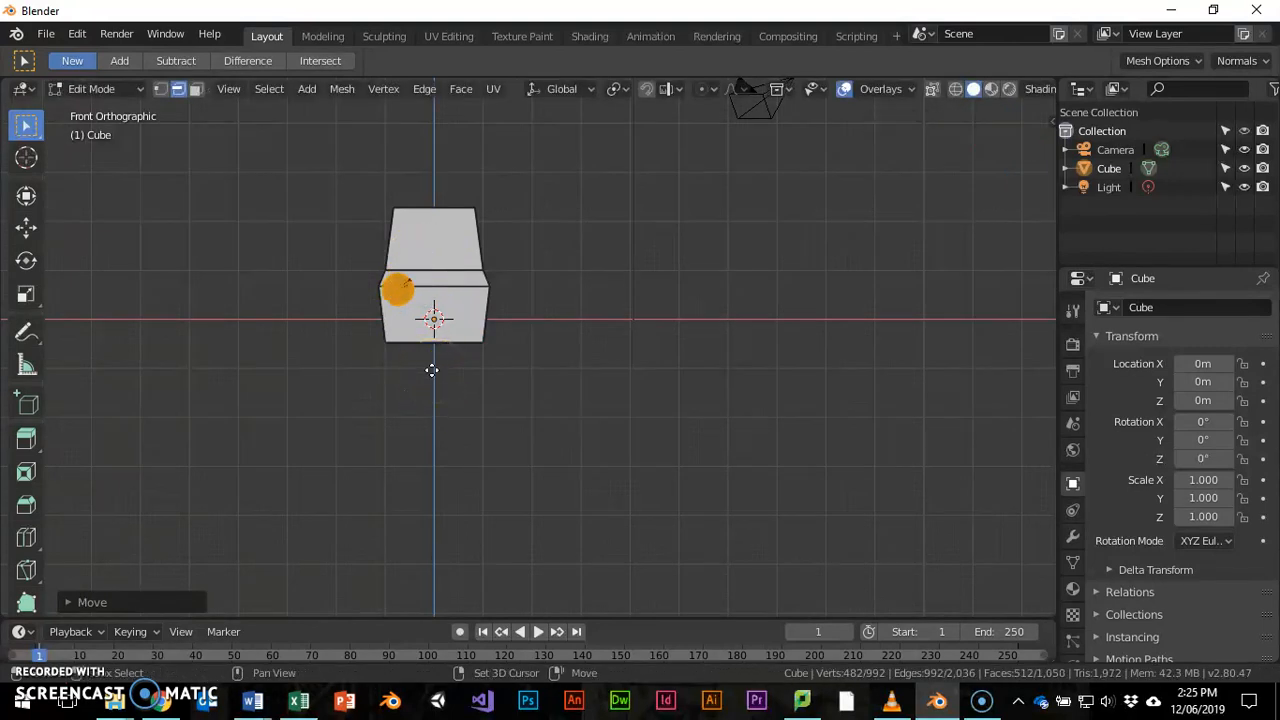
key("x")
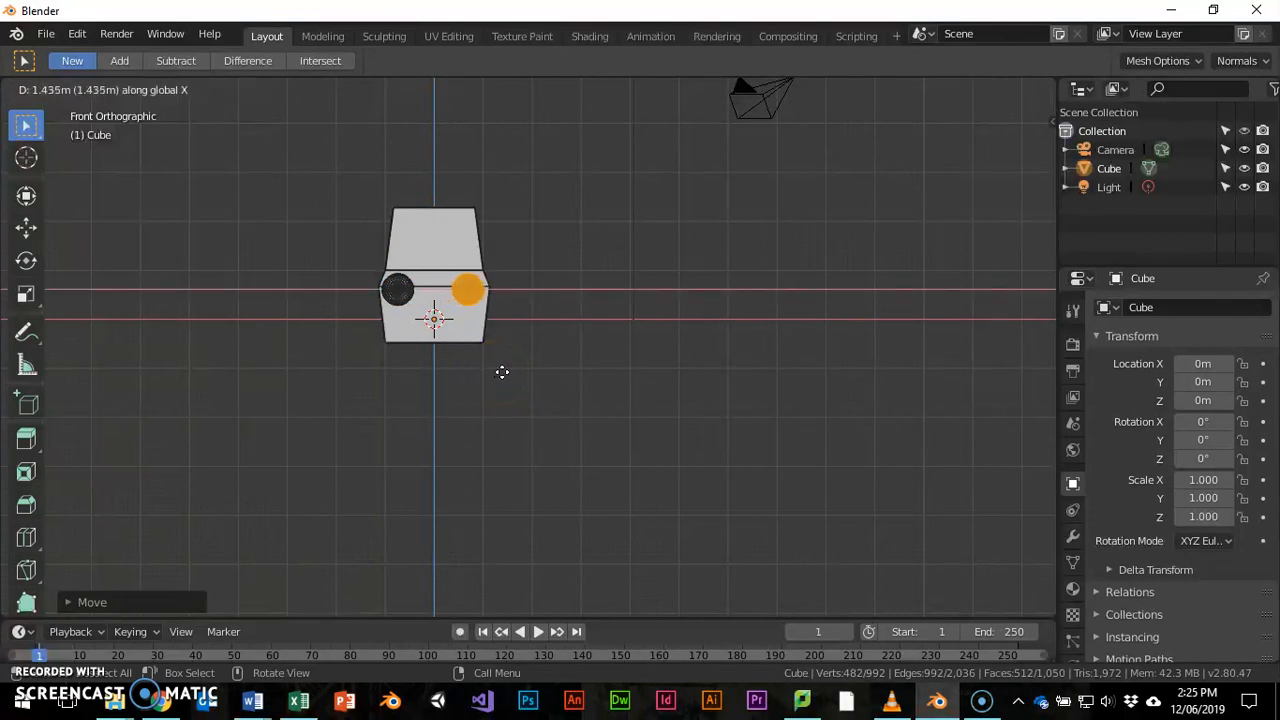
left_click(512, 376)
scroll(477, 349, "up", 3)
middle_click_drag(477, 349, 318, 386)
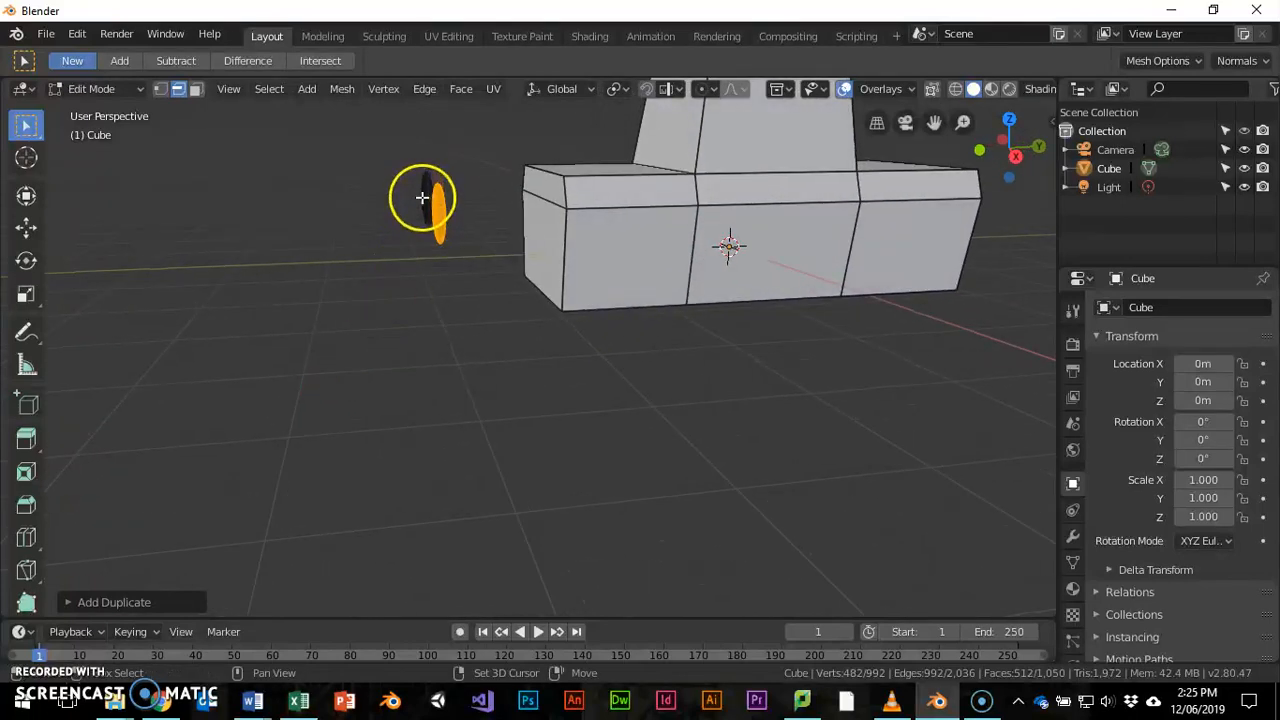
left_click_drag(369, 155, 466, 315)
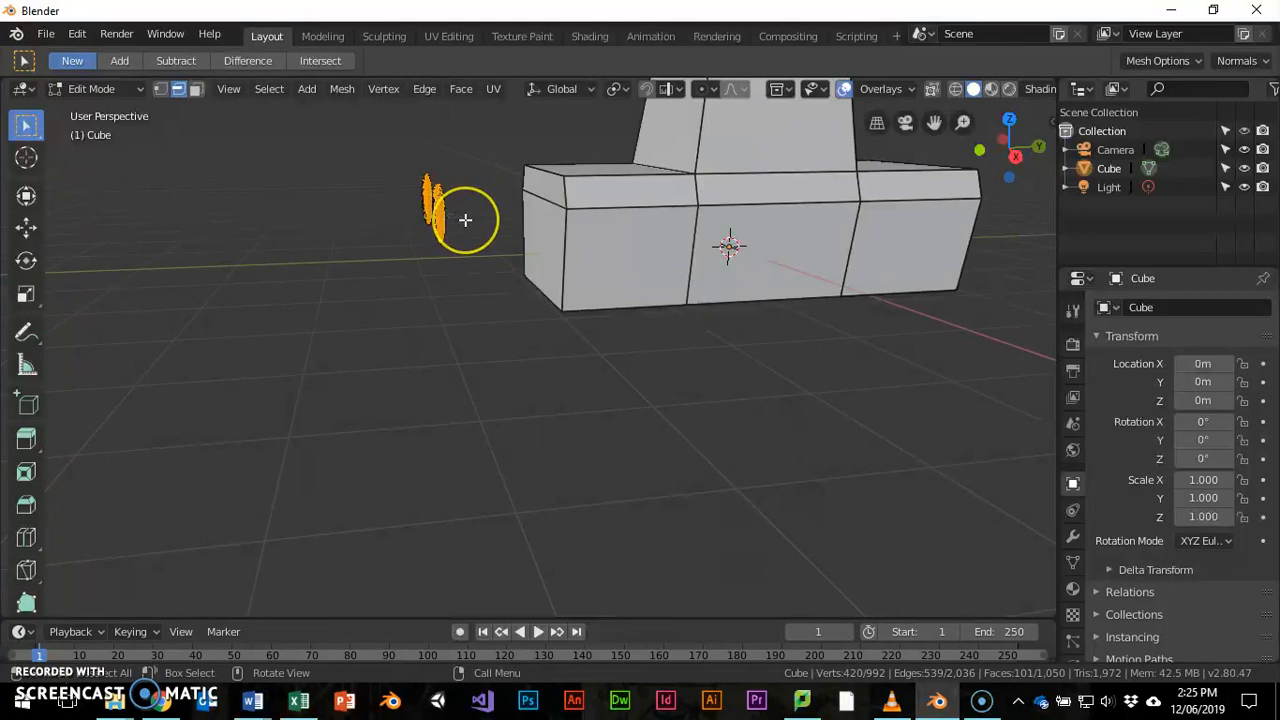
key("g")
right_click(512, 224)
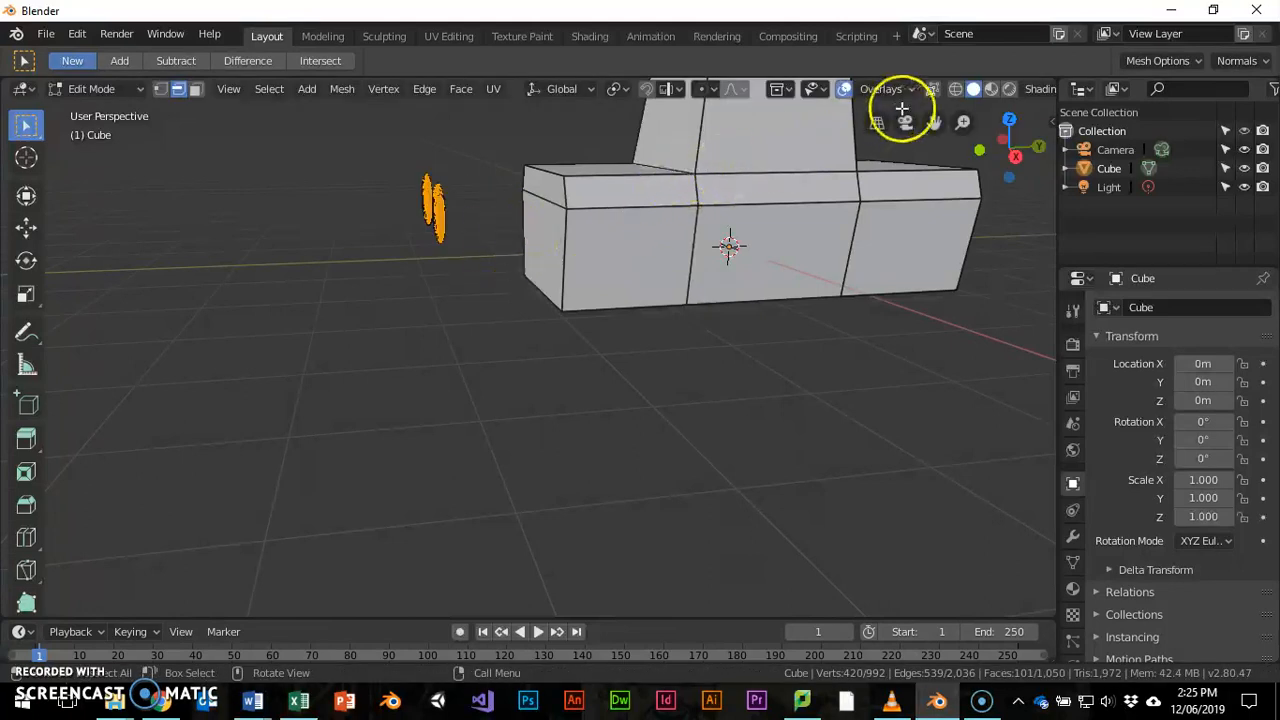
Step: Switch the viewport to wireframe shading and box-select both headlight discs completely
left_click(955, 90)
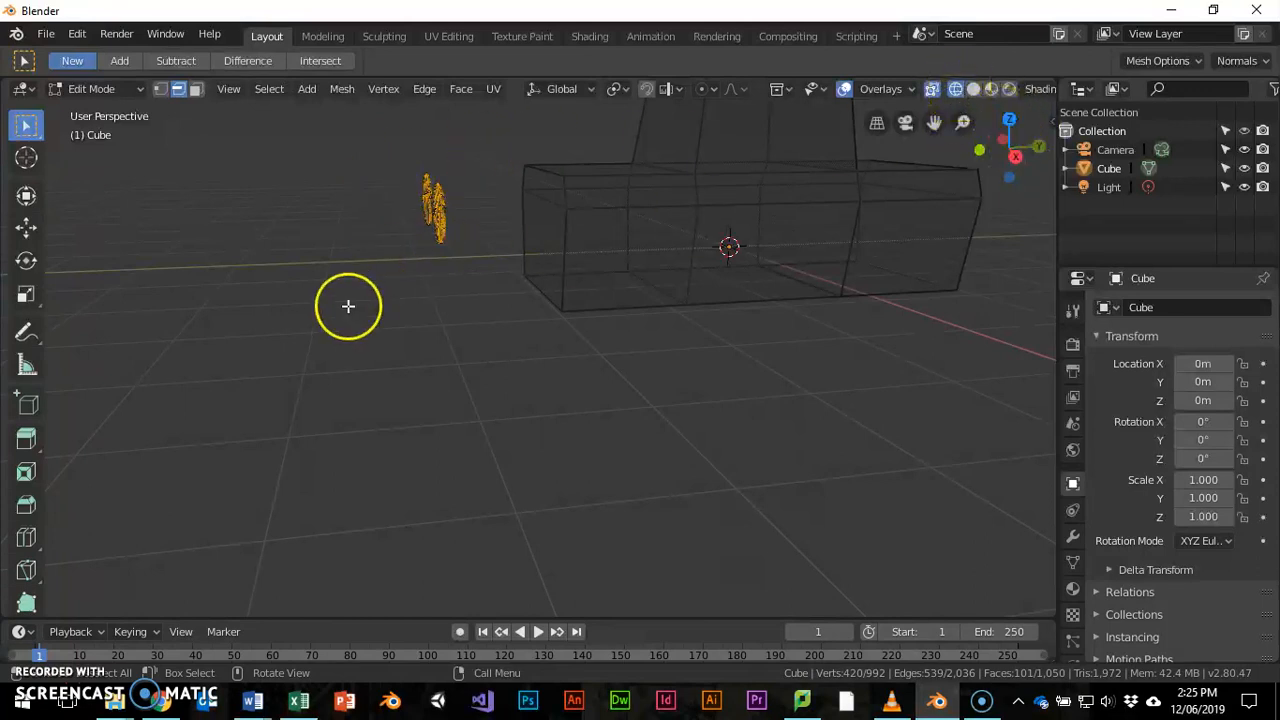
key("z")
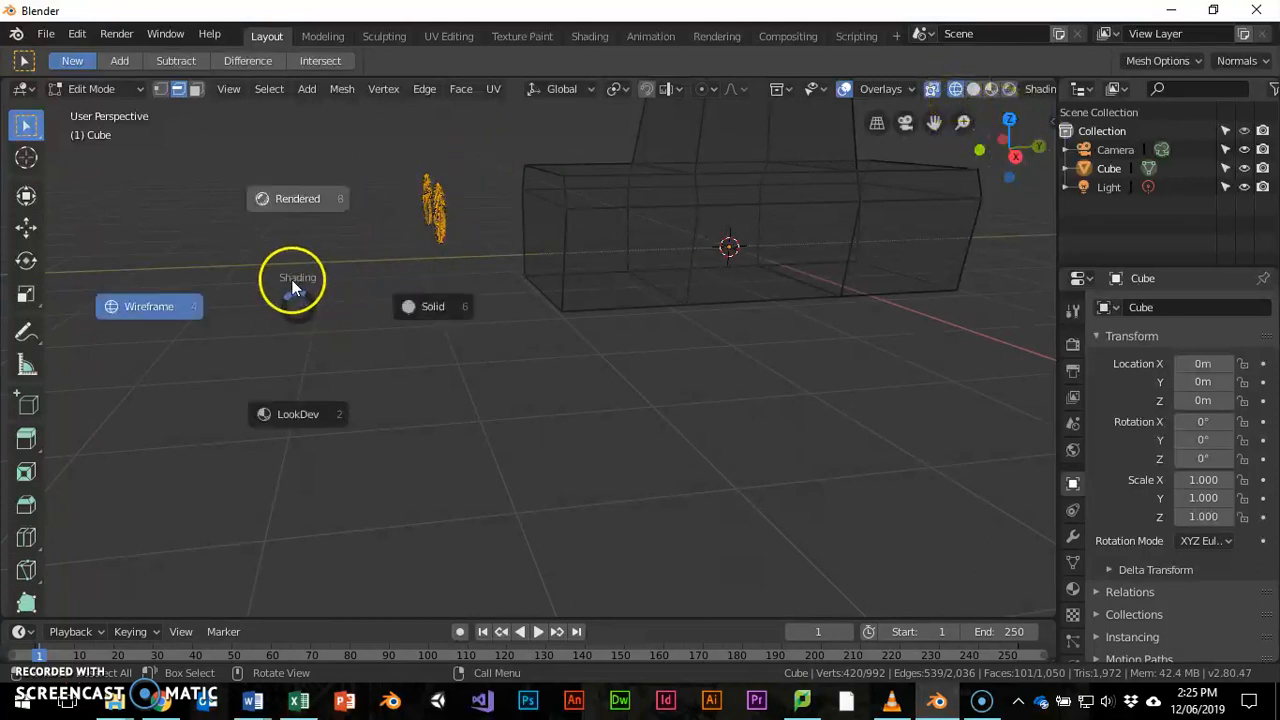
left_click(162, 312)
left_click_drag(399, 159, 466, 280)
mouse_move(567, 294)
middle_mouse_down()
mouse_move(583, 303)
mouse_move(565, 296)
mouse_move(580, 290)
middle_mouse_up()
Step: Move both headlight discs along the Y axis onto the car's end face
key("g")
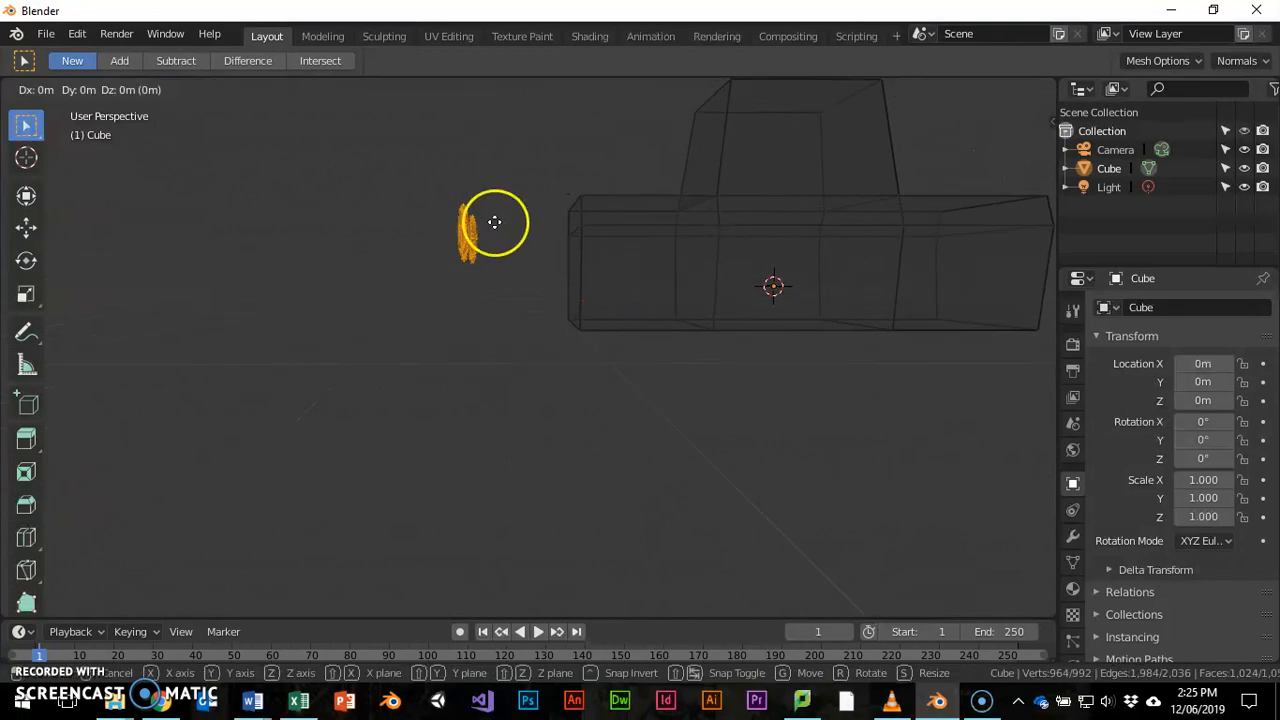
key("y")
left_click(600, 234)
middle_click_drag(600, 234, 730, 246)
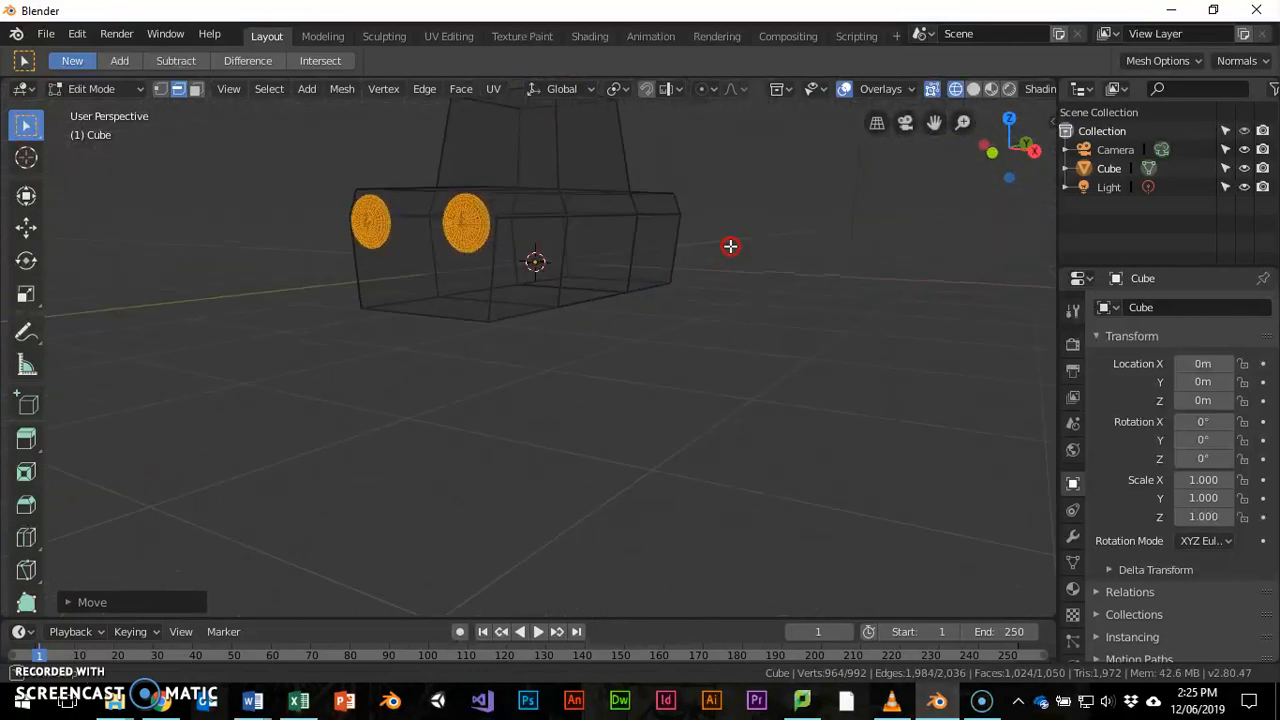
Step: View the car with its headlights from several angles in solid and LookDev shading
left_click(973, 88)
mouse_move(653, 279)
middle_mouse_down()
mouse_move(763, 354)
mouse_move(971, 120)
middle_mouse_up()
left_click(991, 88)
middle_click_drag(580, 285, 408, 293)
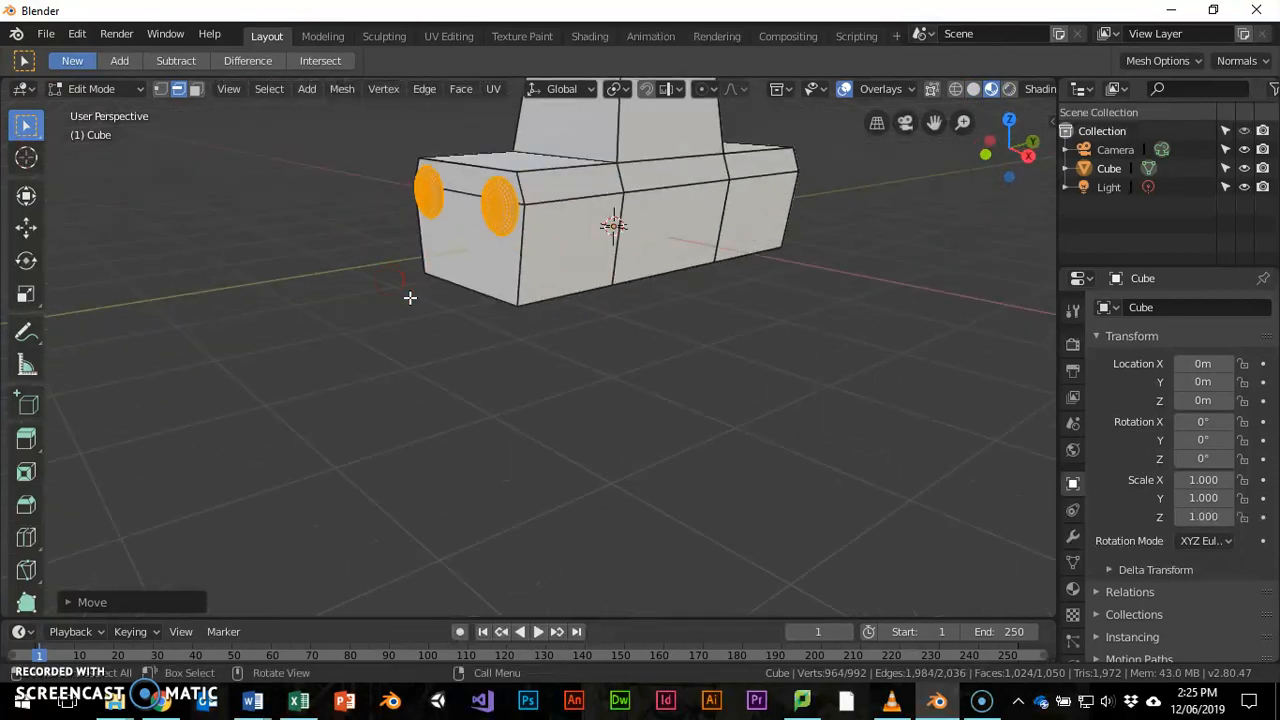
Step: Set the viewport shading to Rendered and inspect the car briefly in Object Mode before returning to Edit Mode
key("z")
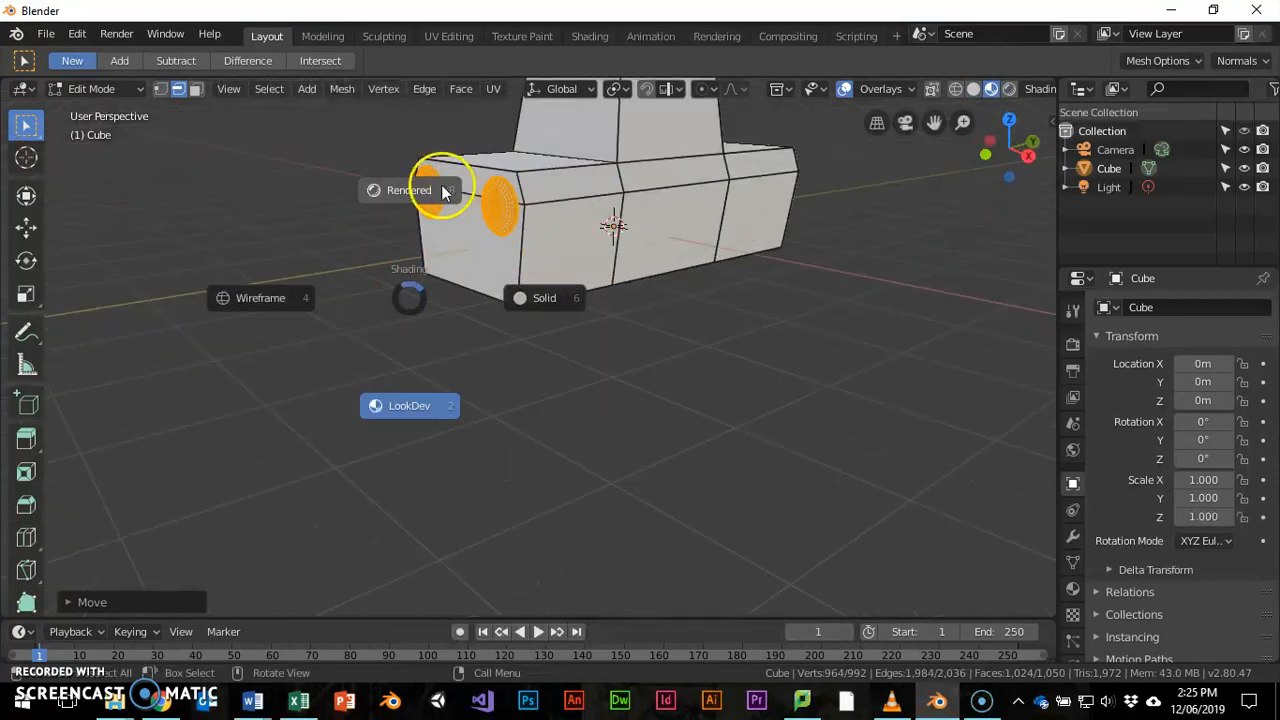
left_click(409, 193)
middle_click_drag(677, 353, 649, 467, "shift")
middle_click_drag(663, 389, 418, 377)
key("Tab")
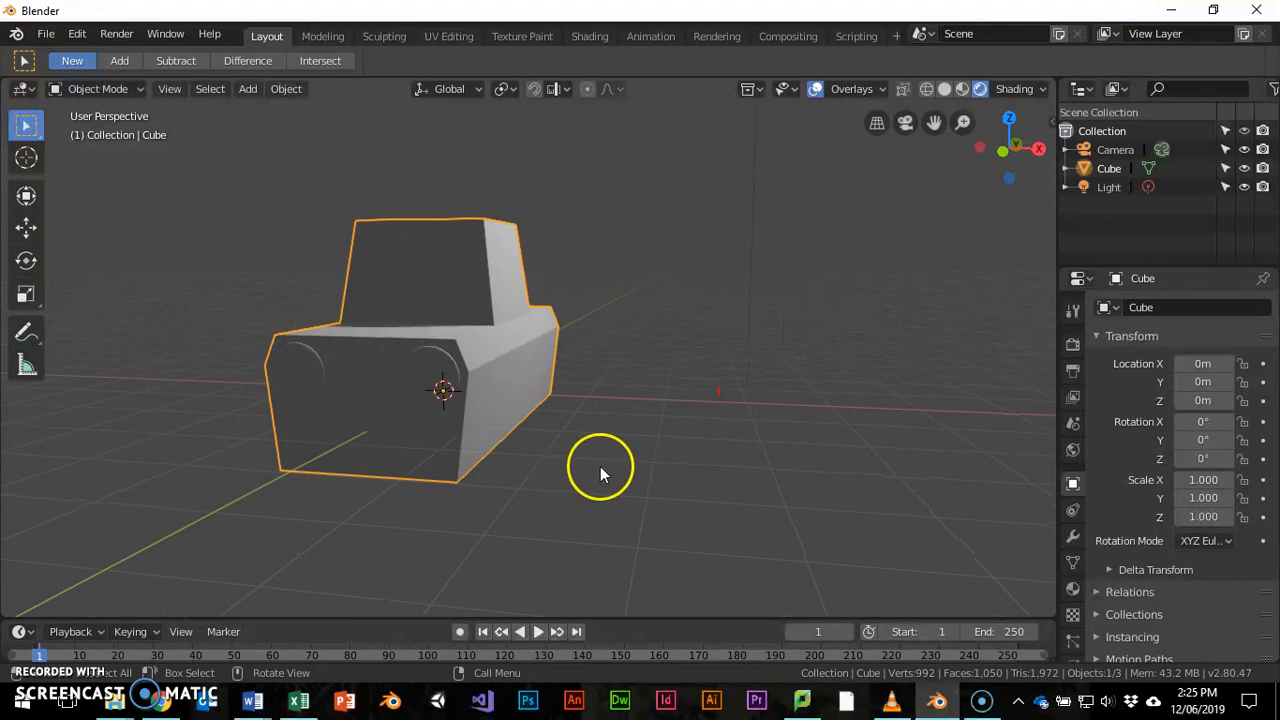
key("Tab")
mouse_move(686, 449)
middle_mouse_down()
mouse_move(659, 456)
mouse_move(737, 440)
mouse_move(686, 464)
middle_mouse_up()
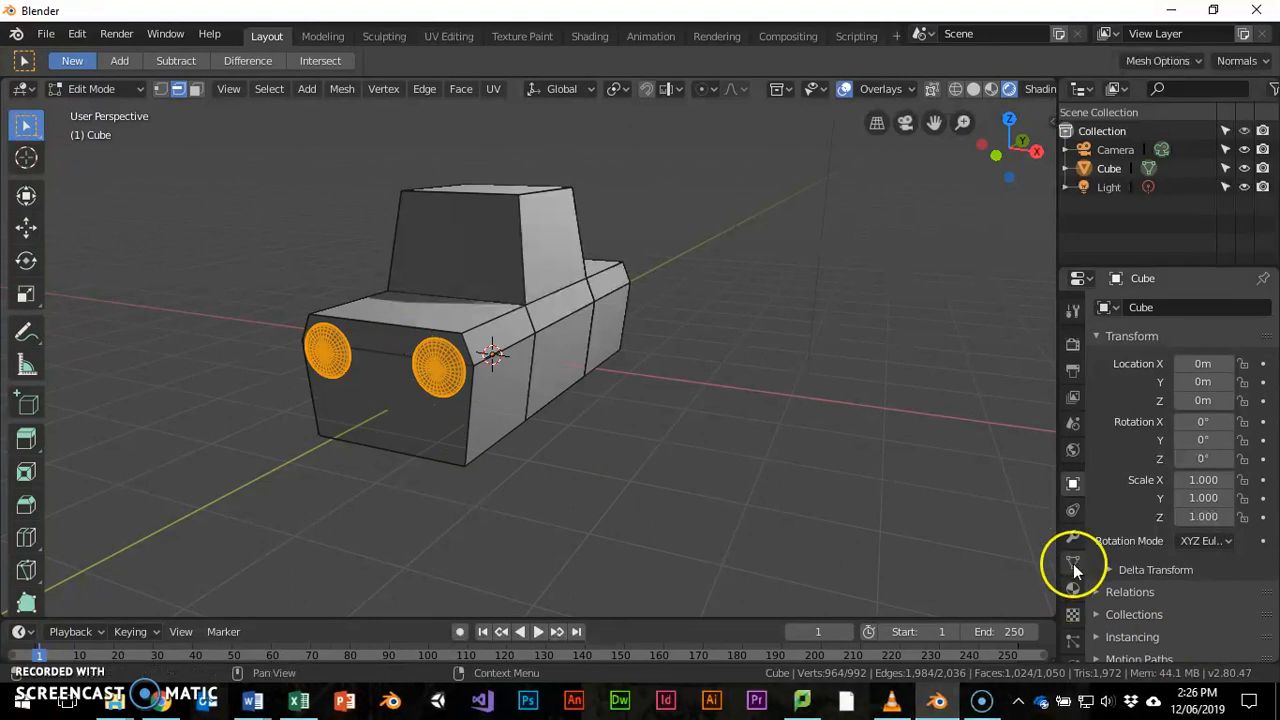
Step: Open the car's material settings and brighten its Base Color to white
left_click(1074, 591)
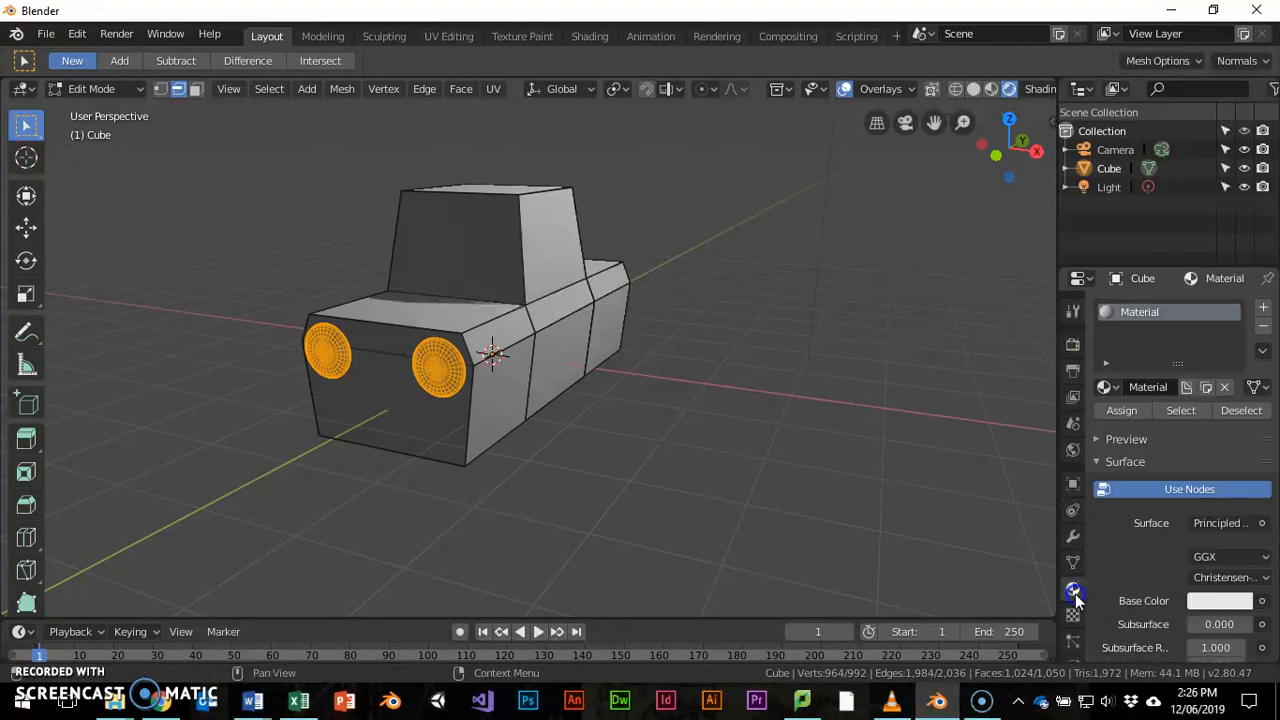
left_click(1225, 607)
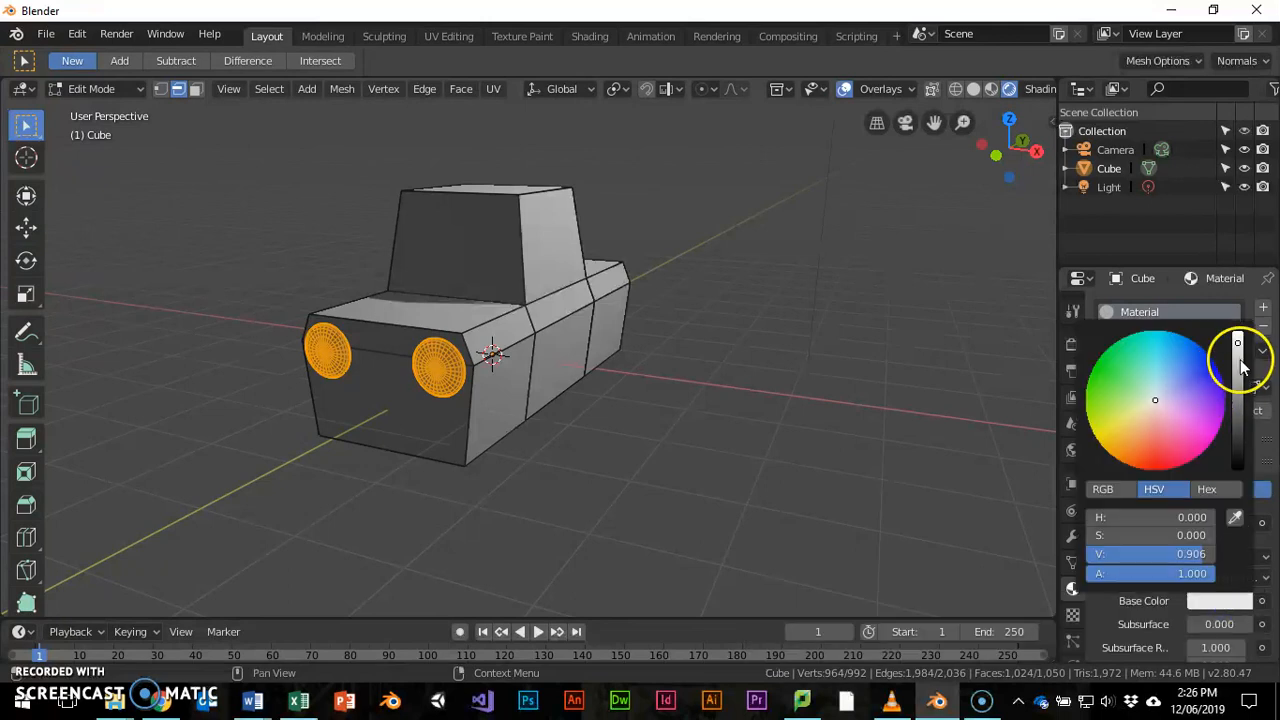
left_click_drag(1237, 341, 1237, 333)
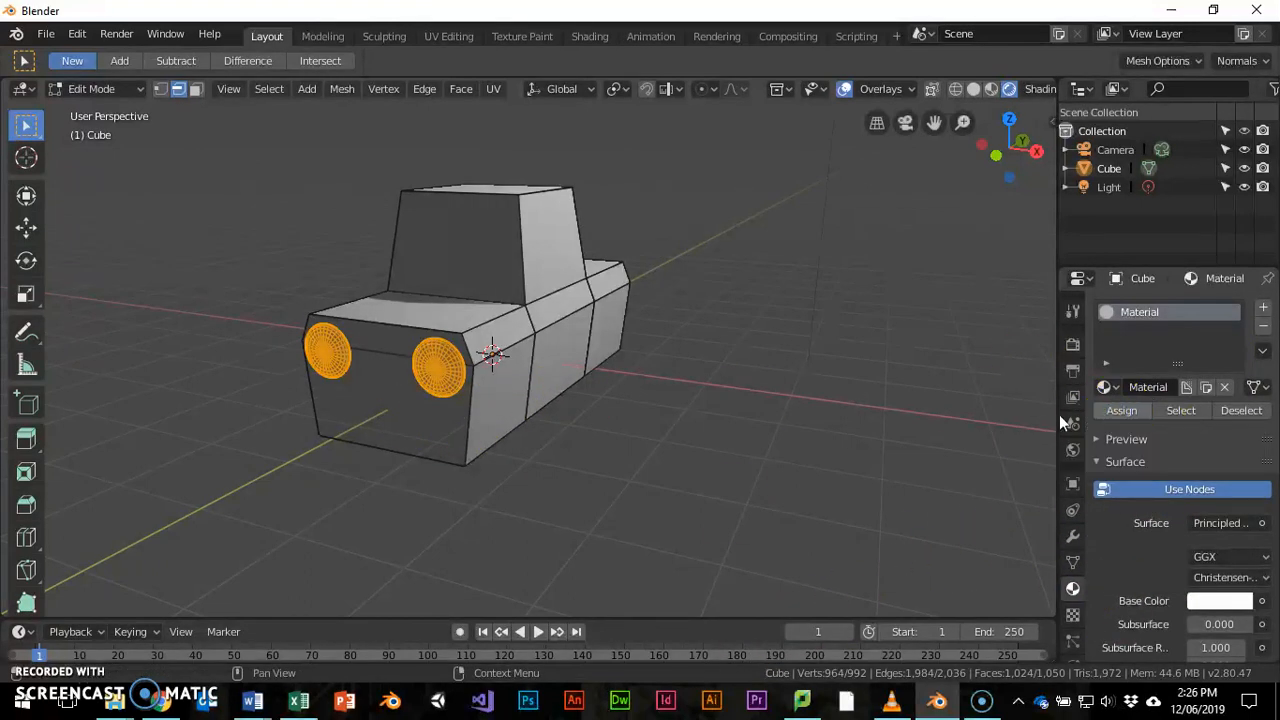
Step: Deselect the headlights and add a second material slot to the car
right_click(533, 304)
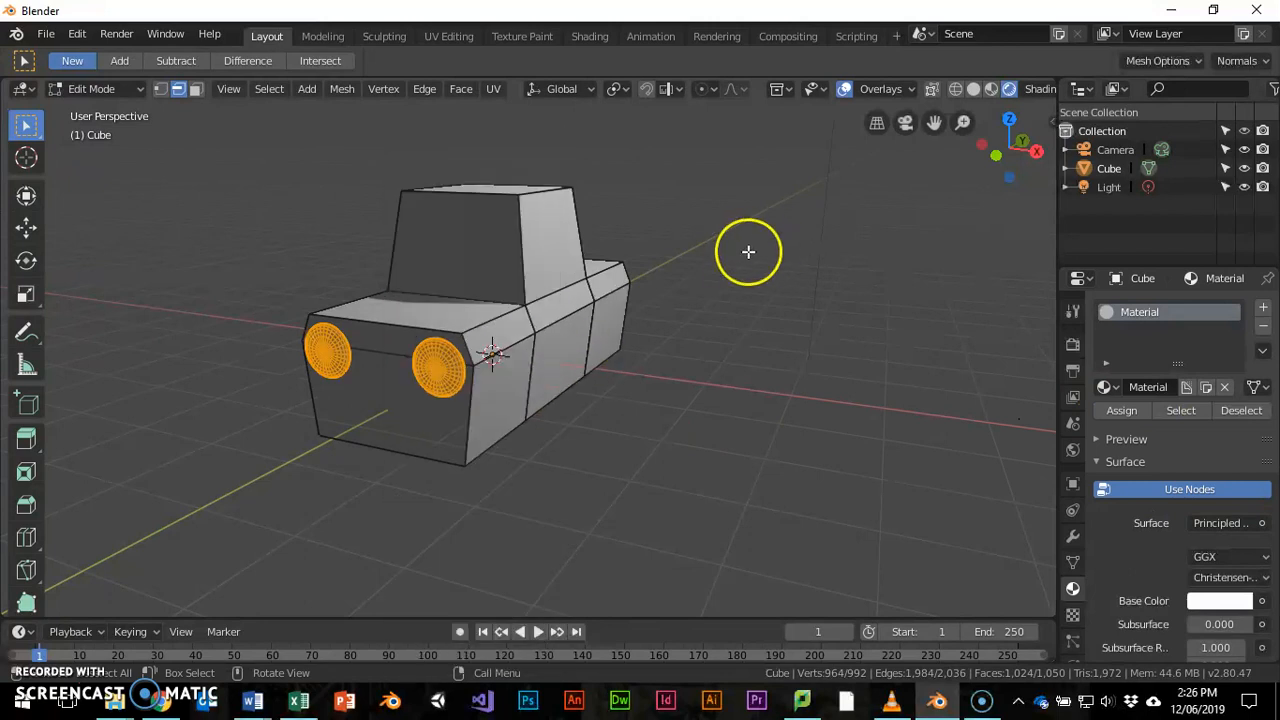
left_click(529, 313)
middle_click_drag(757, 357, 686, 366)
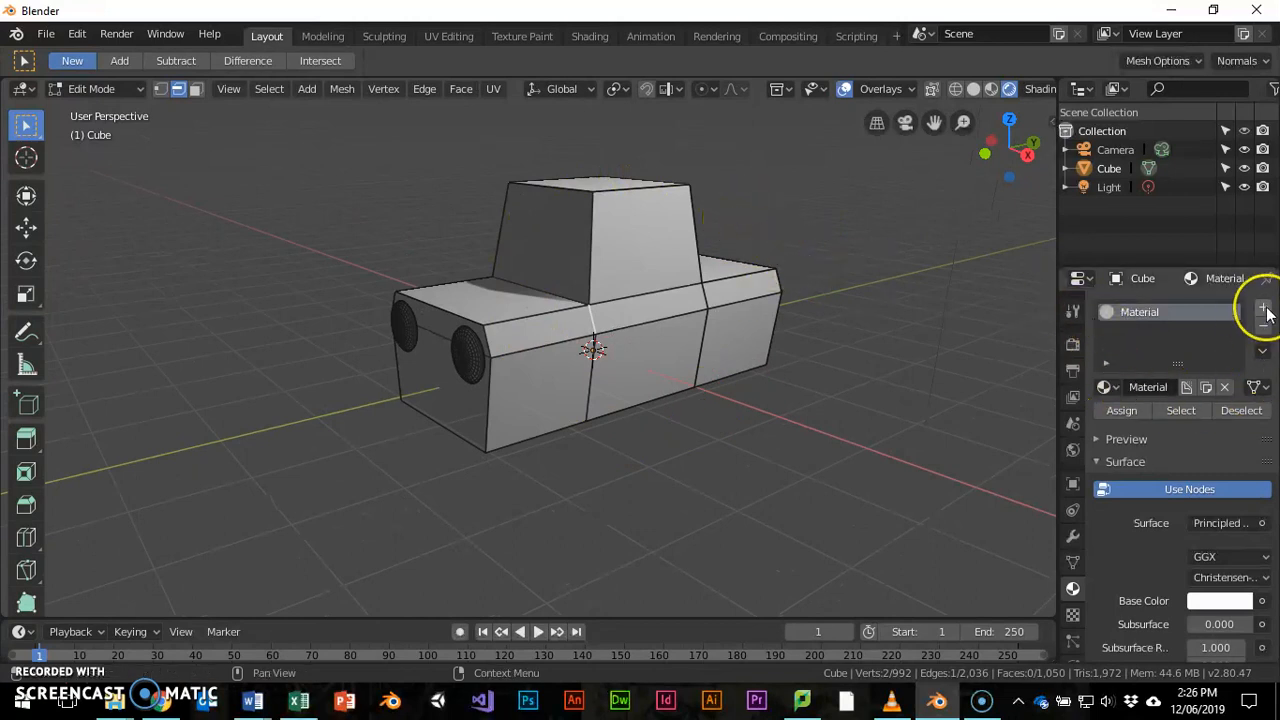
left_click(1264, 311)
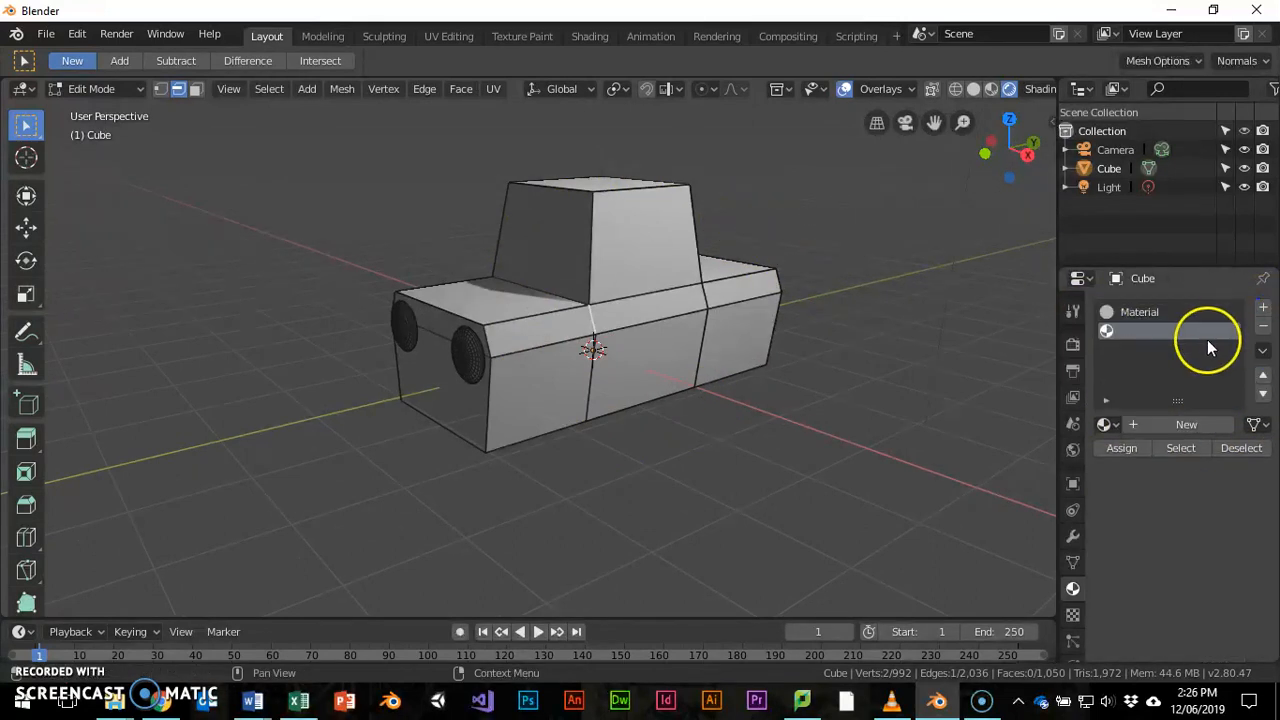
Step: Rename the car's existing material to Lights
left_click(1134, 312)
double_click(1134, 312)
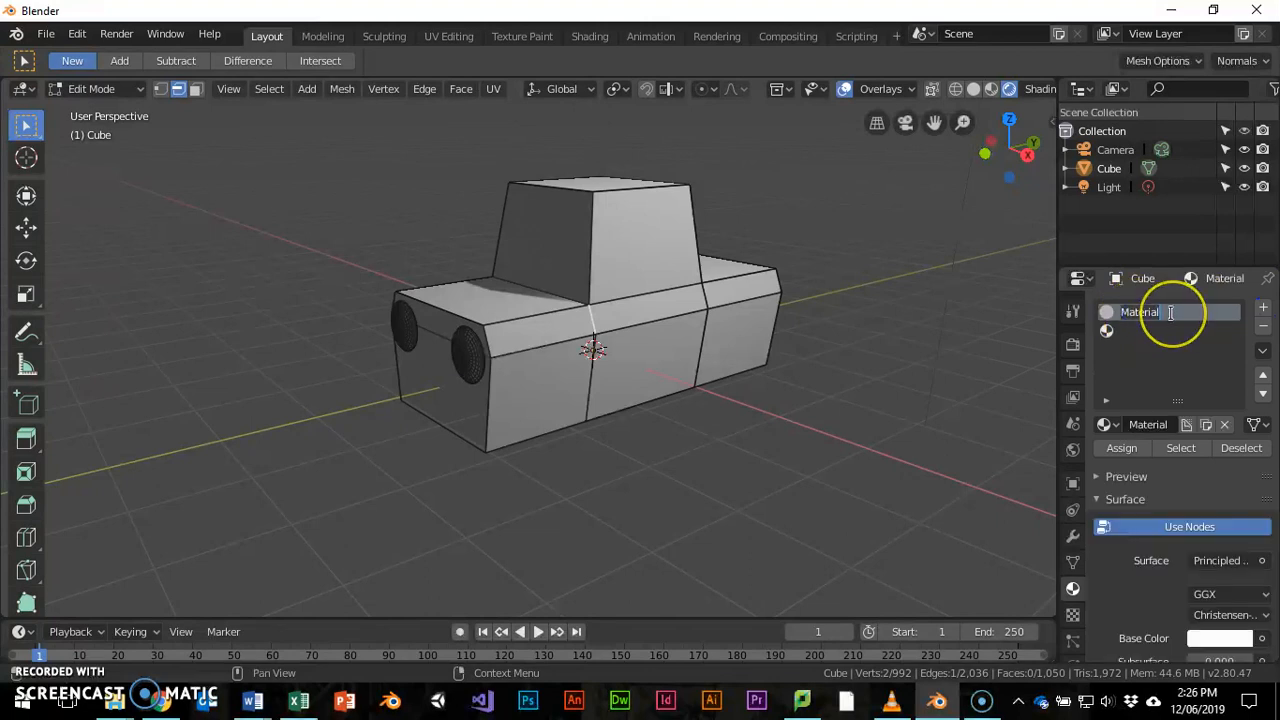
type("Lights")
key("Return")
left_click(1127, 330)
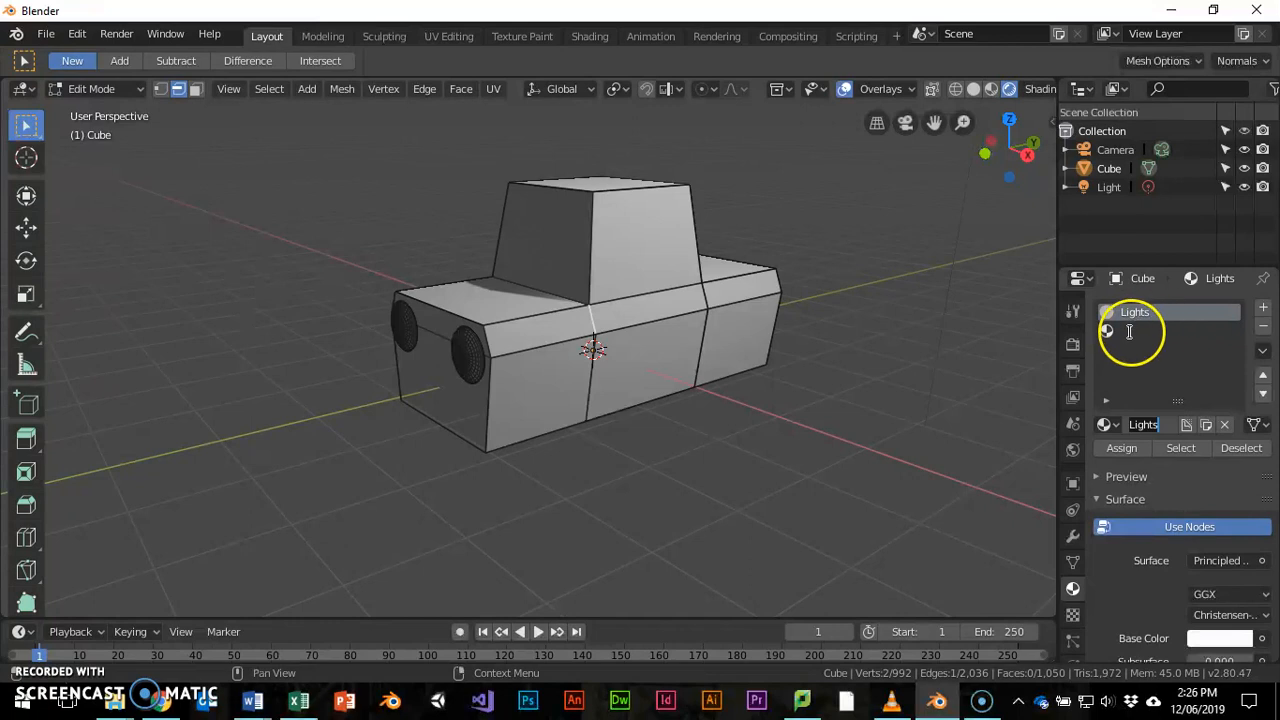
Step: Create a new material in the empty second slot and name it Mat.CarBody
left_click(1127, 331)
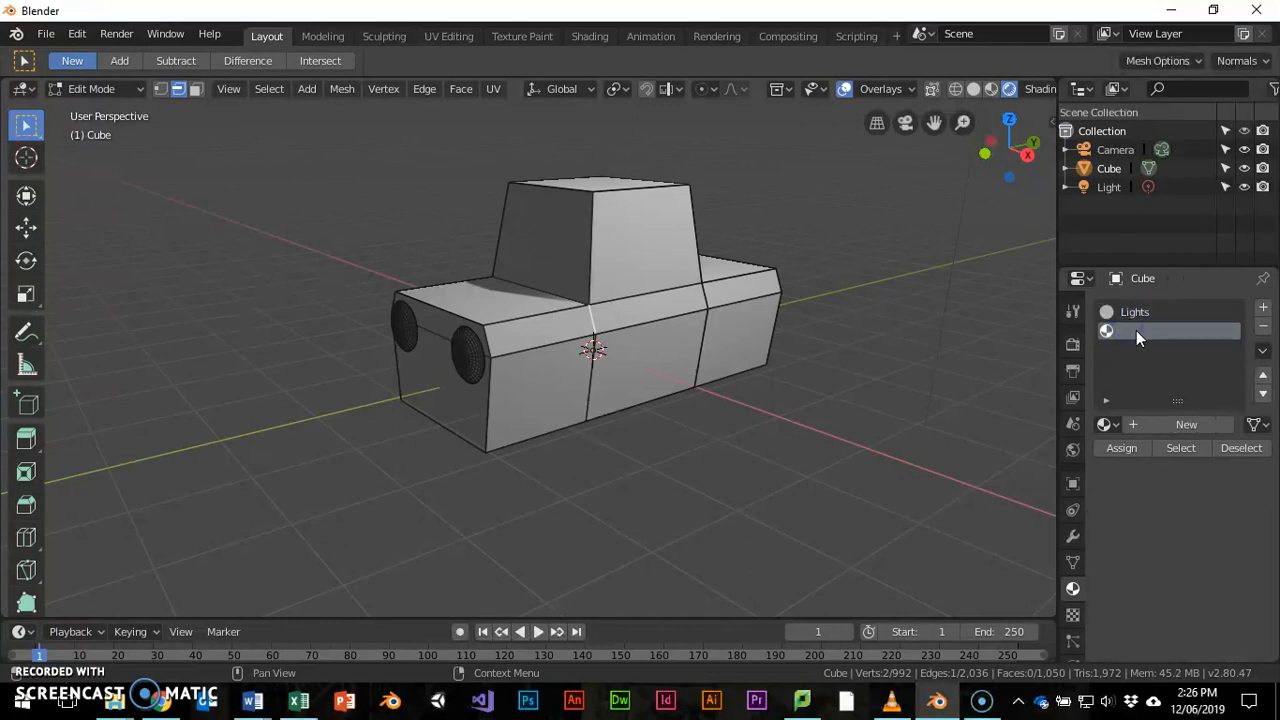
left_click(1138, 427)
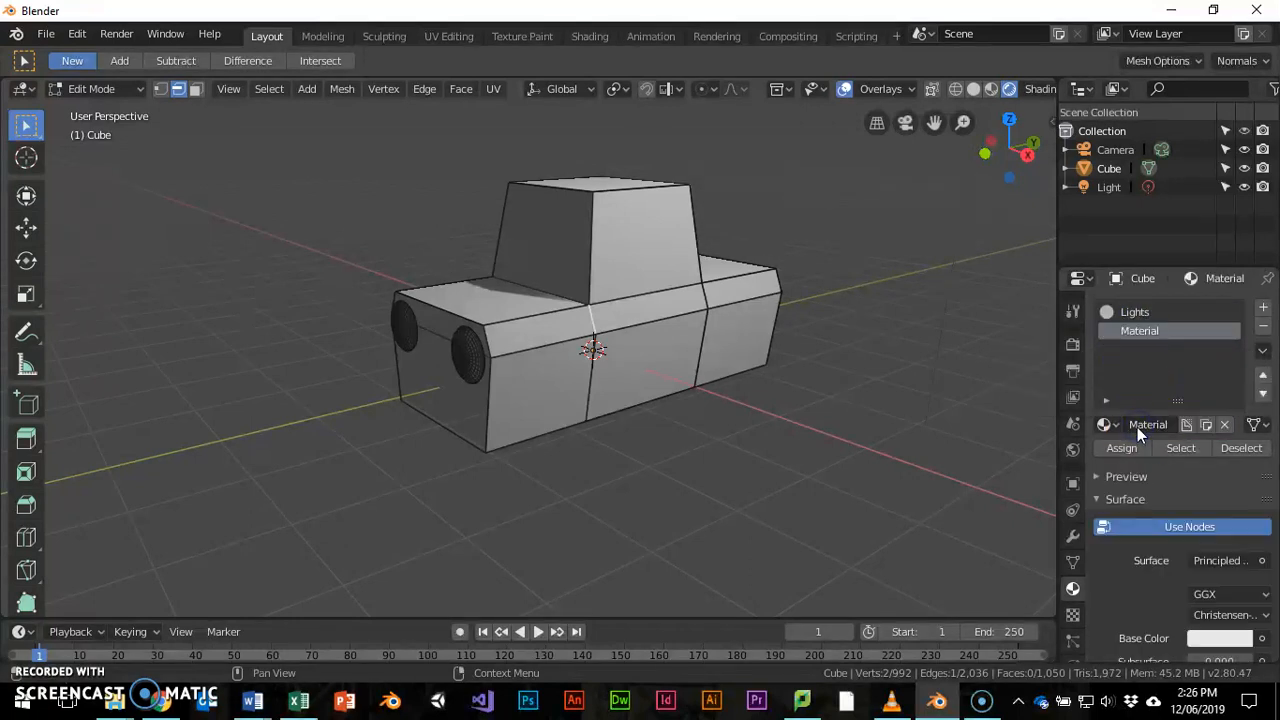
double_click(1141, 424)
type("Ma")
type("t.CarBod")
type("y")
left_click(1143, 363)
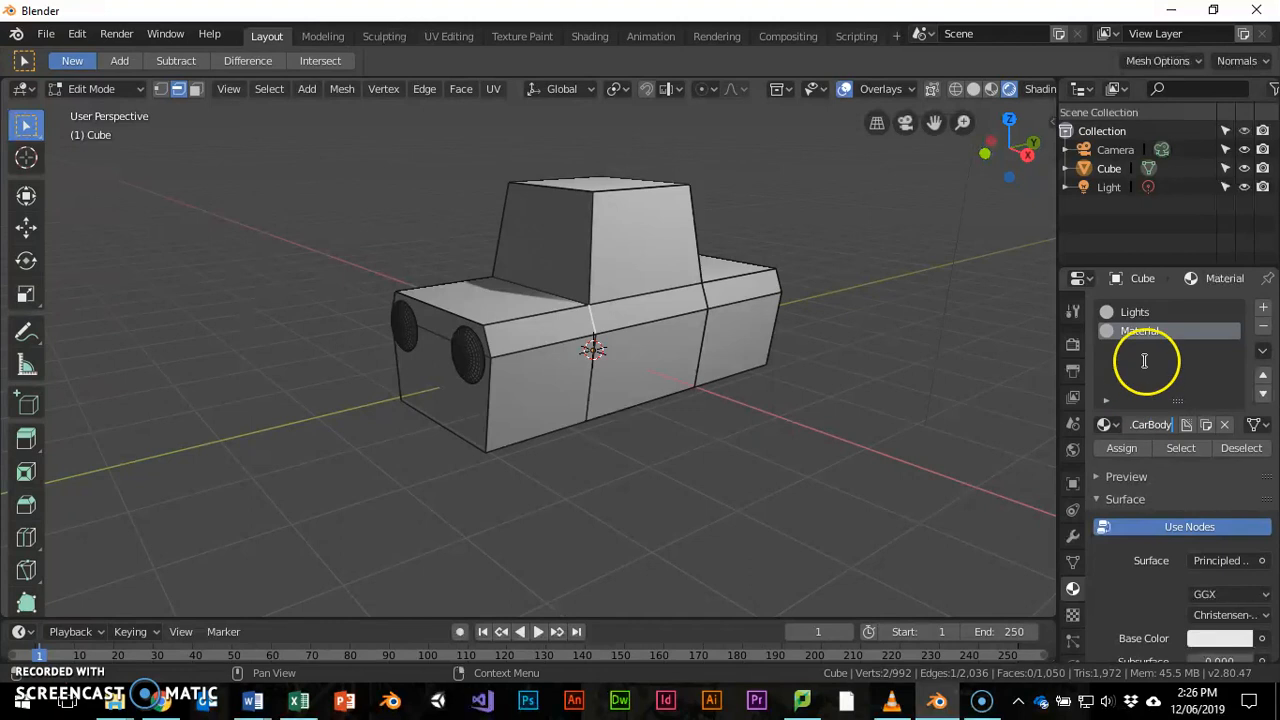
Step: Rename the Lights material to Mat.HeadLights
left_click(1140, 311)
left_click(1148, 427)
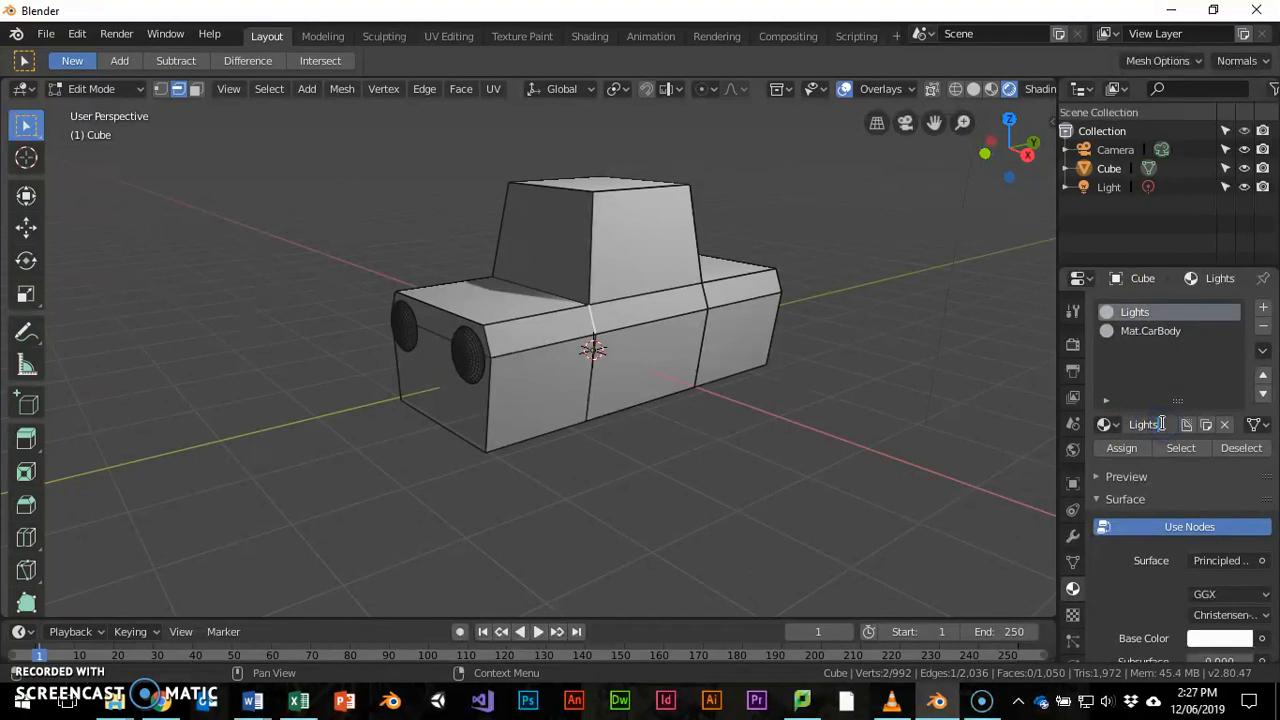
type("Mat.")
type("H")
type("ead")
key("Return")
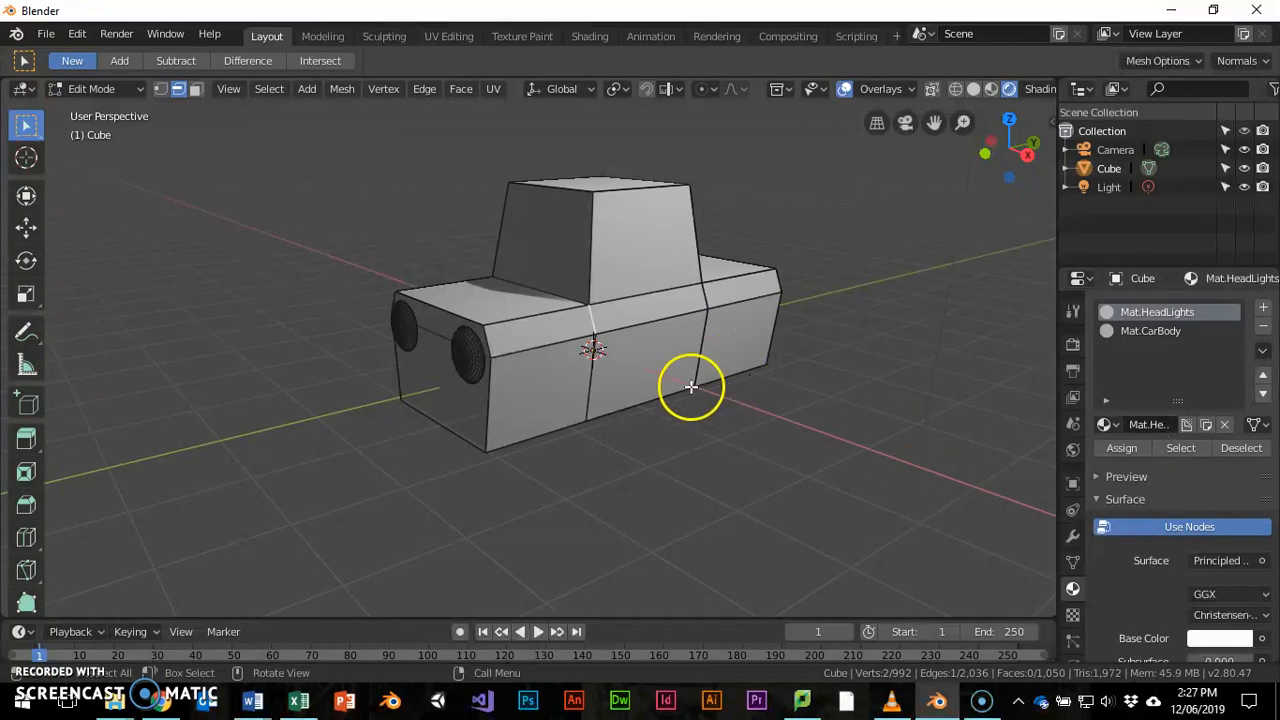
Step: Switch the viewport to wireframe and select the entire linked car body mesh, leaving the headlight discs unselected
middle_click_drag(791, 311, 571, 180)
left_click_drag(571, 180, 988, 547)
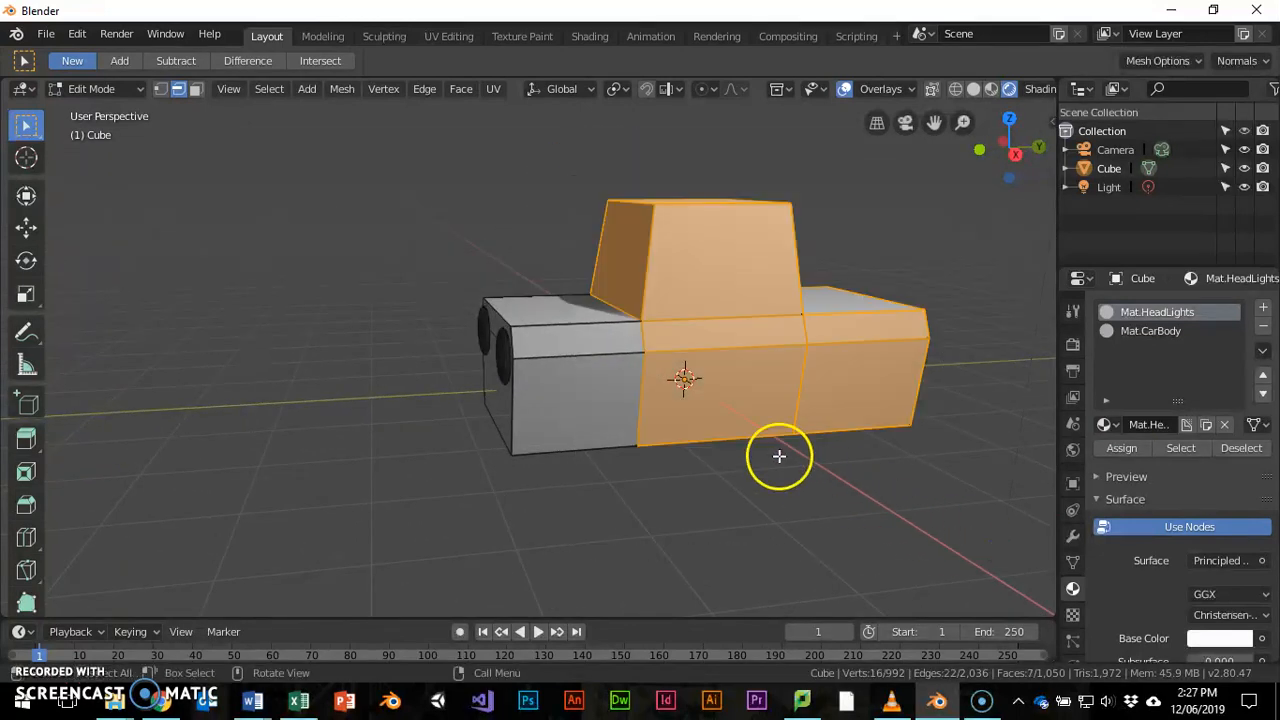
key("z")
left_click(641, 452)
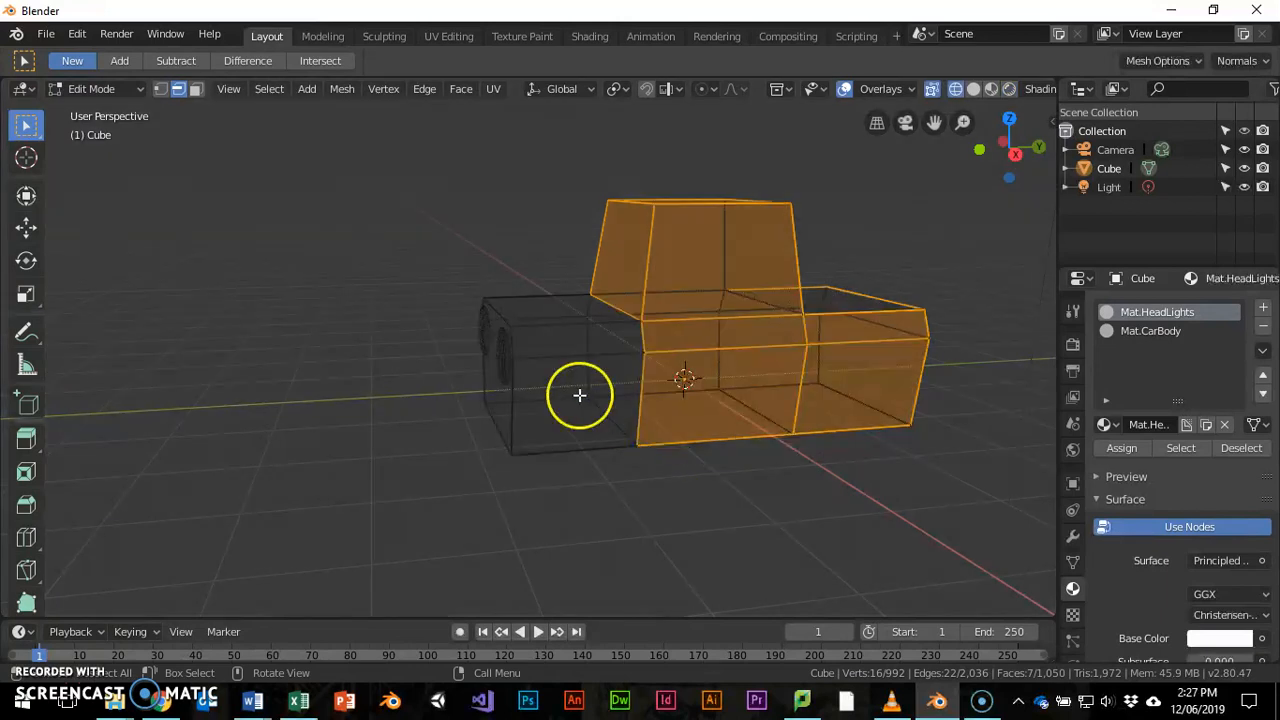
left_click_drag(551, 192, 991, 517)
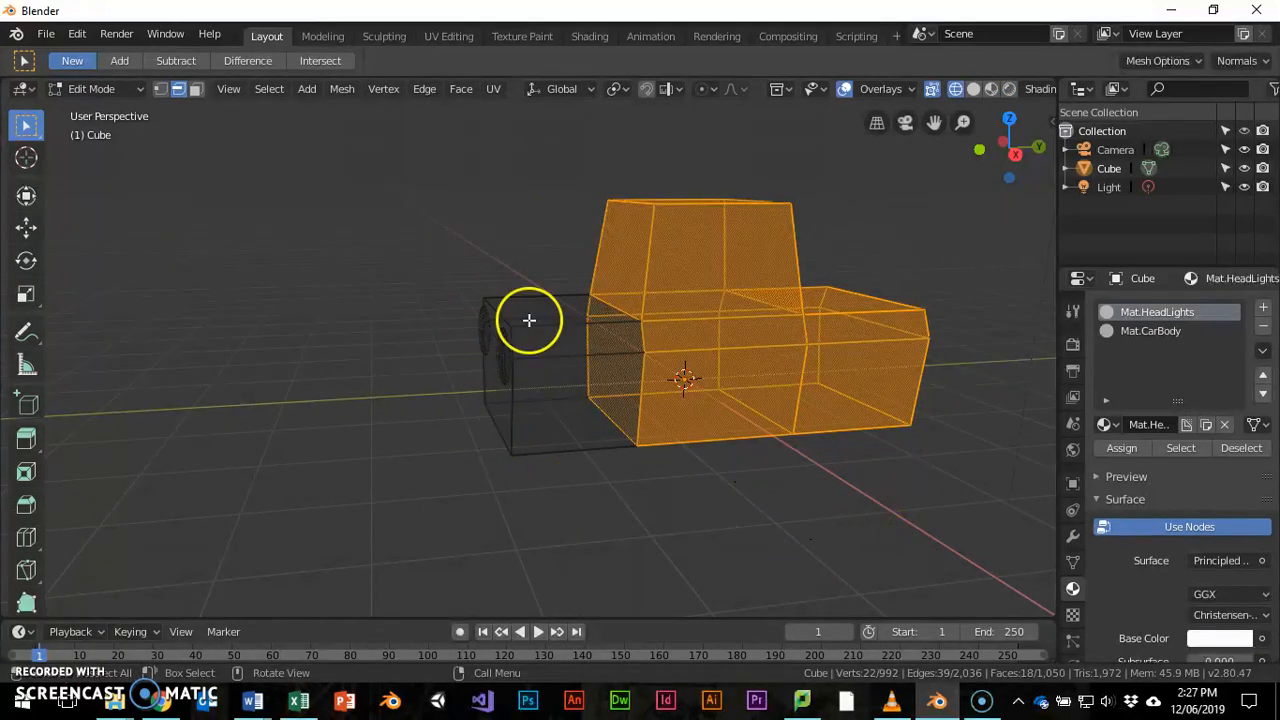
left_click(347, 90)
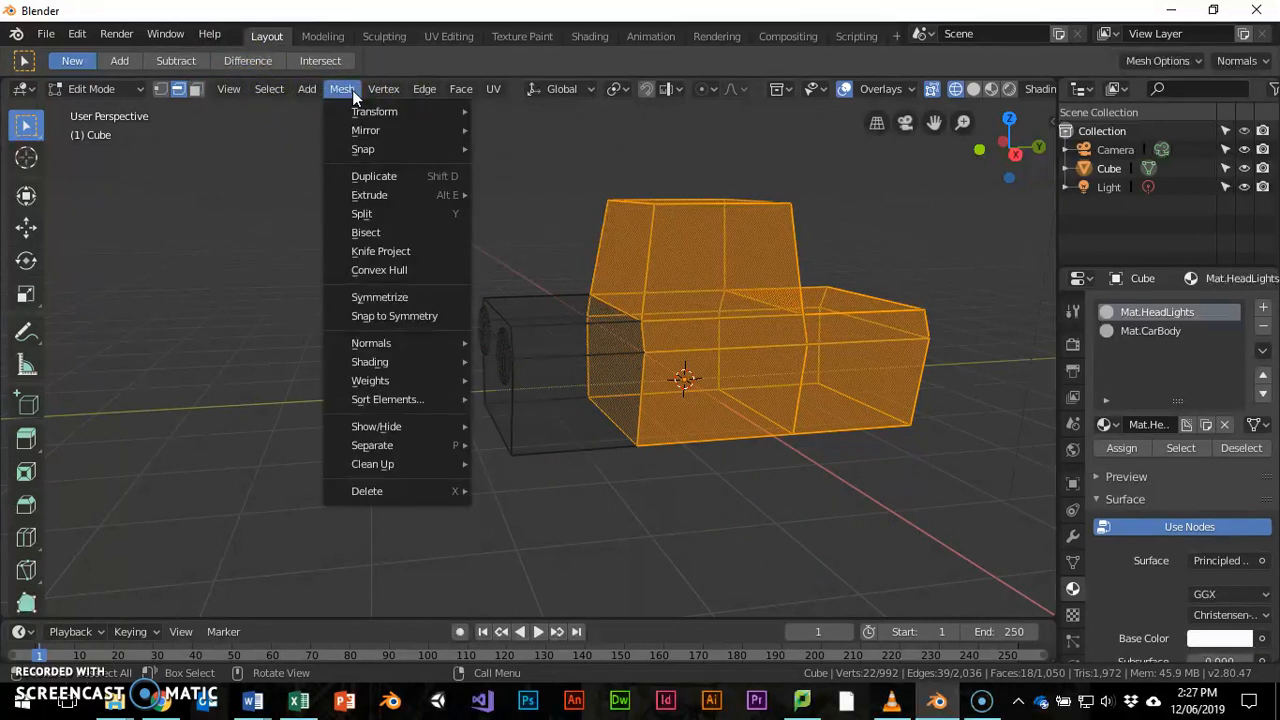
left_click(383, 89)
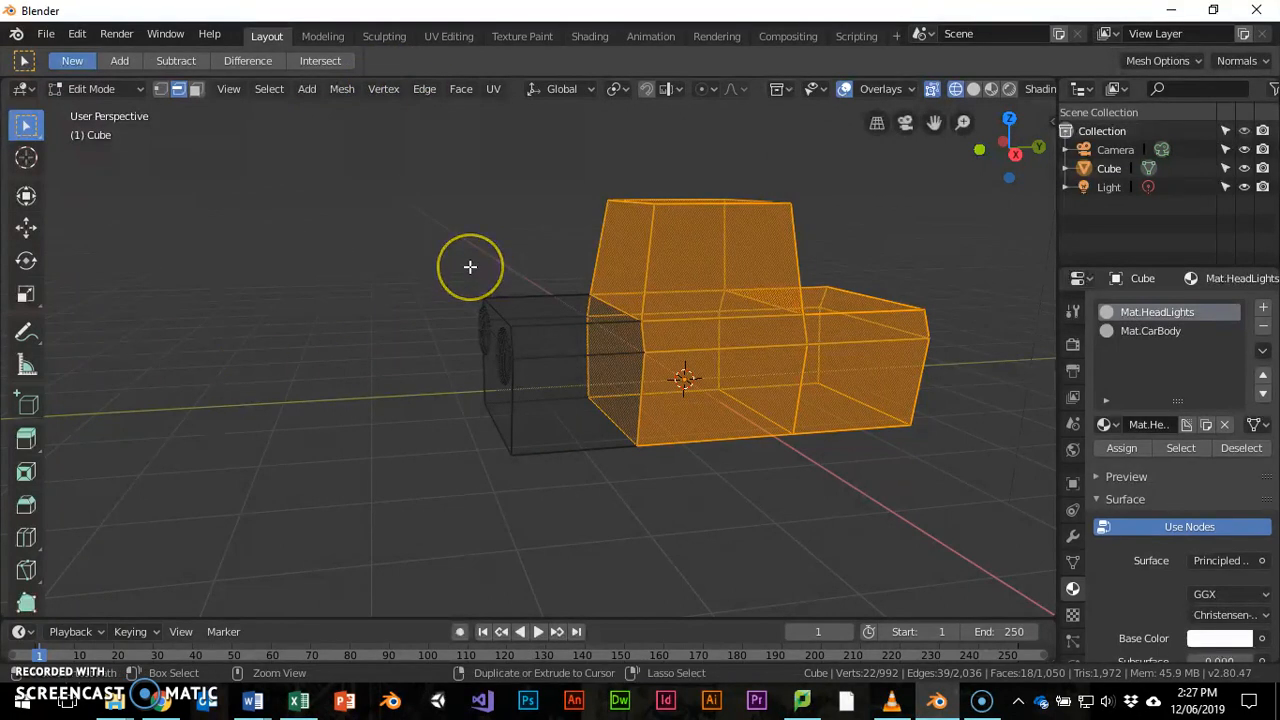
key("ctrl+l")
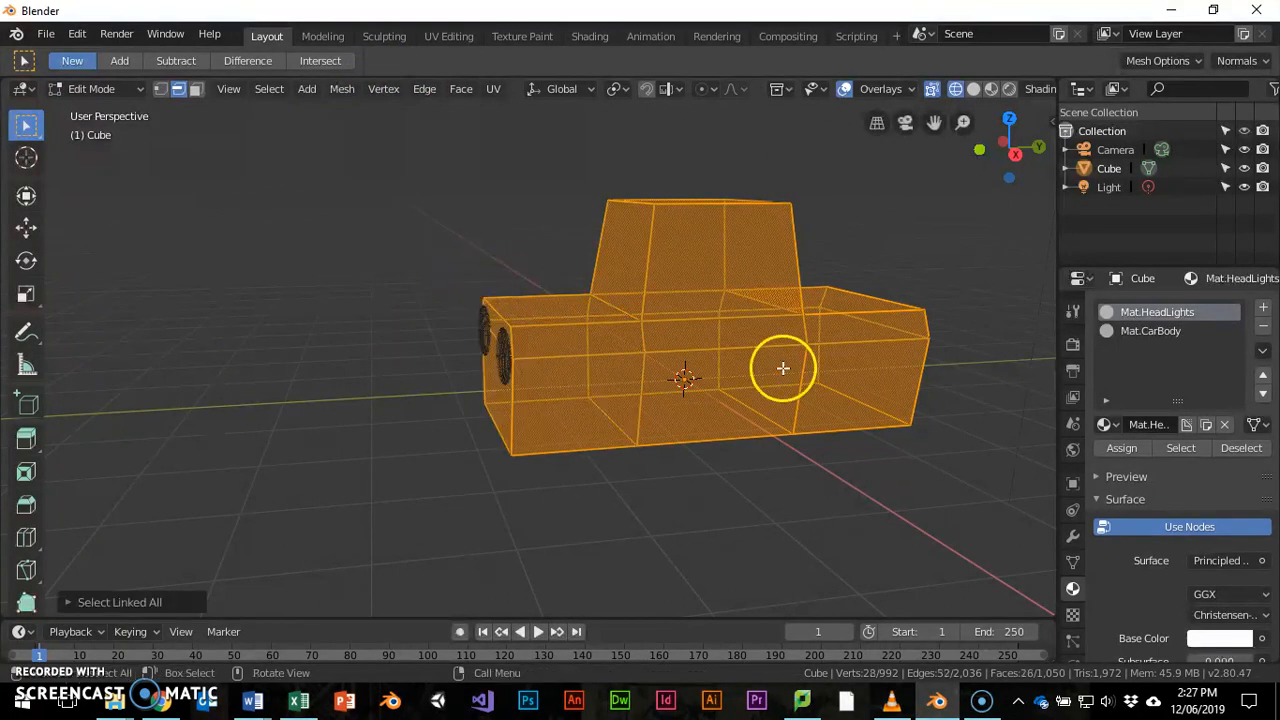
Step: Set the Base Color of Mat.CarBody to blue and assign the material to the selected car body
left_click(1150, 332)
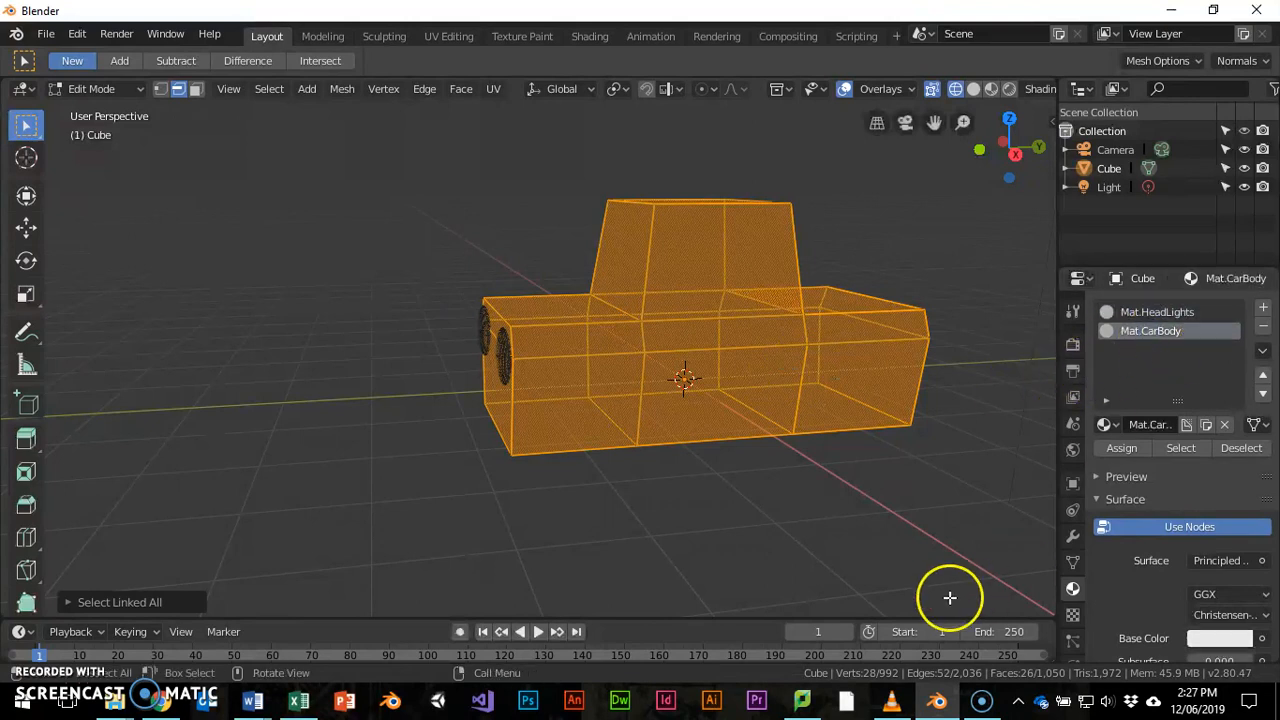
left_click(1232, 638)
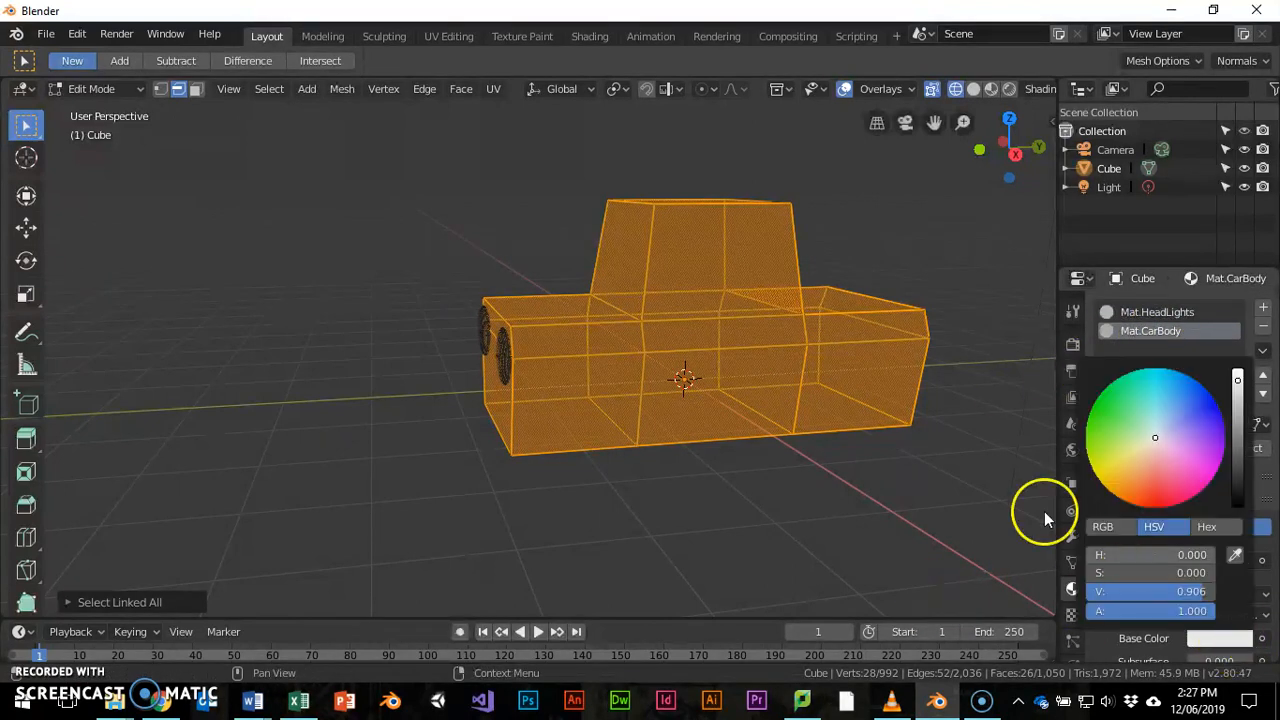
left_click(1210, 411)
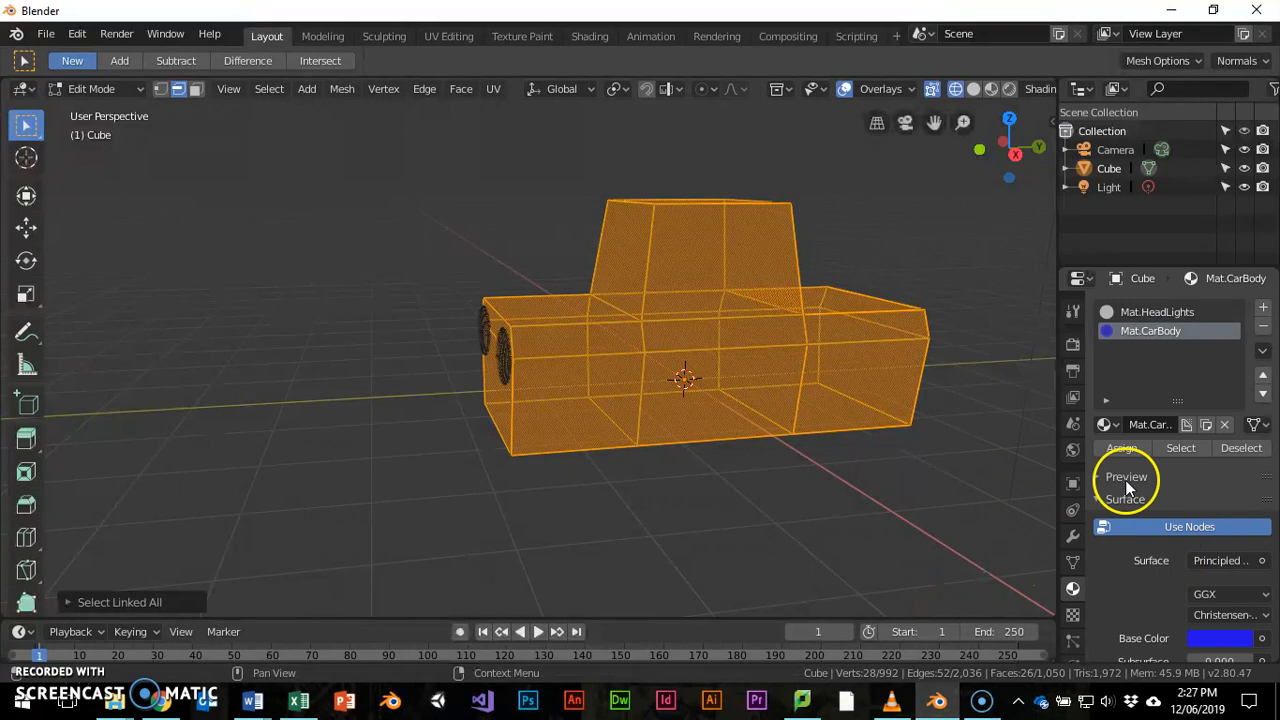
left_click(1123, 447)
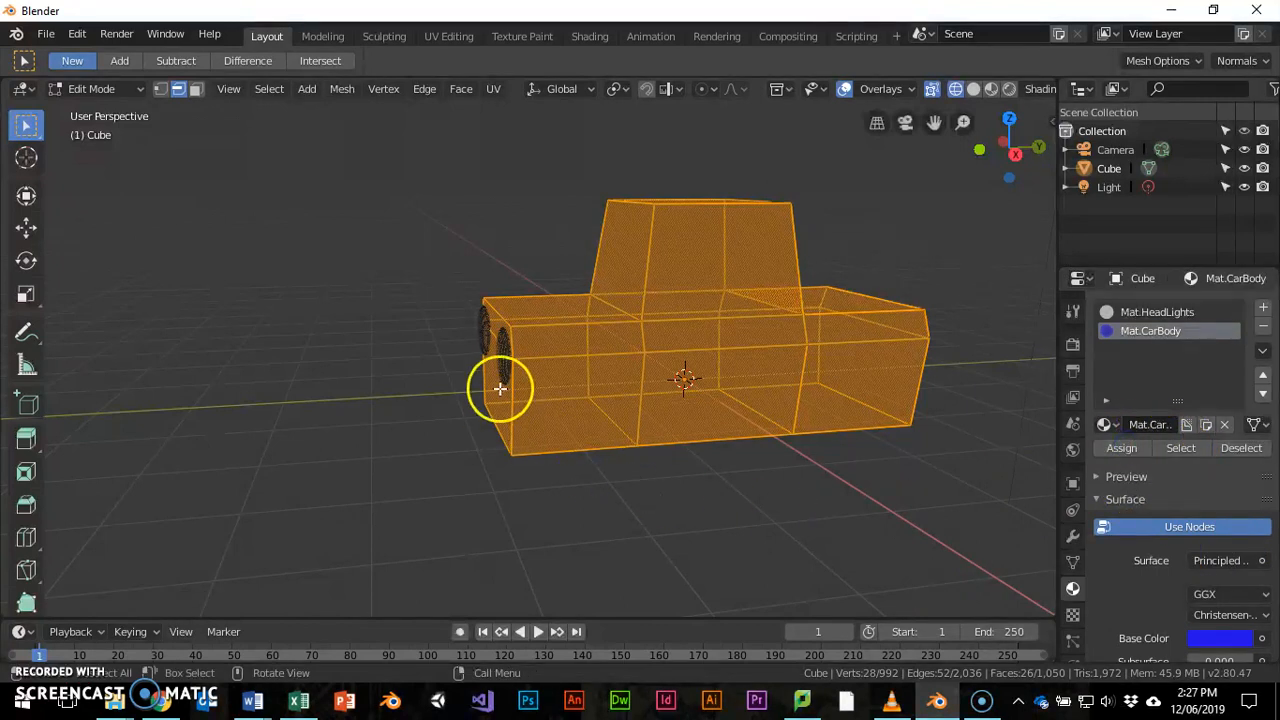
Step: Return to Rendered shading, select both complete headlight discs as linked geometry, and assign Mat.HeadLights to them
left_click(1009, 88)
mouse_move(587, 391)
middle_mouse_down()
mouse_move(671, 406)
mouse_move(777, 389)
middle_mouse_up()
left_click(441, 377)
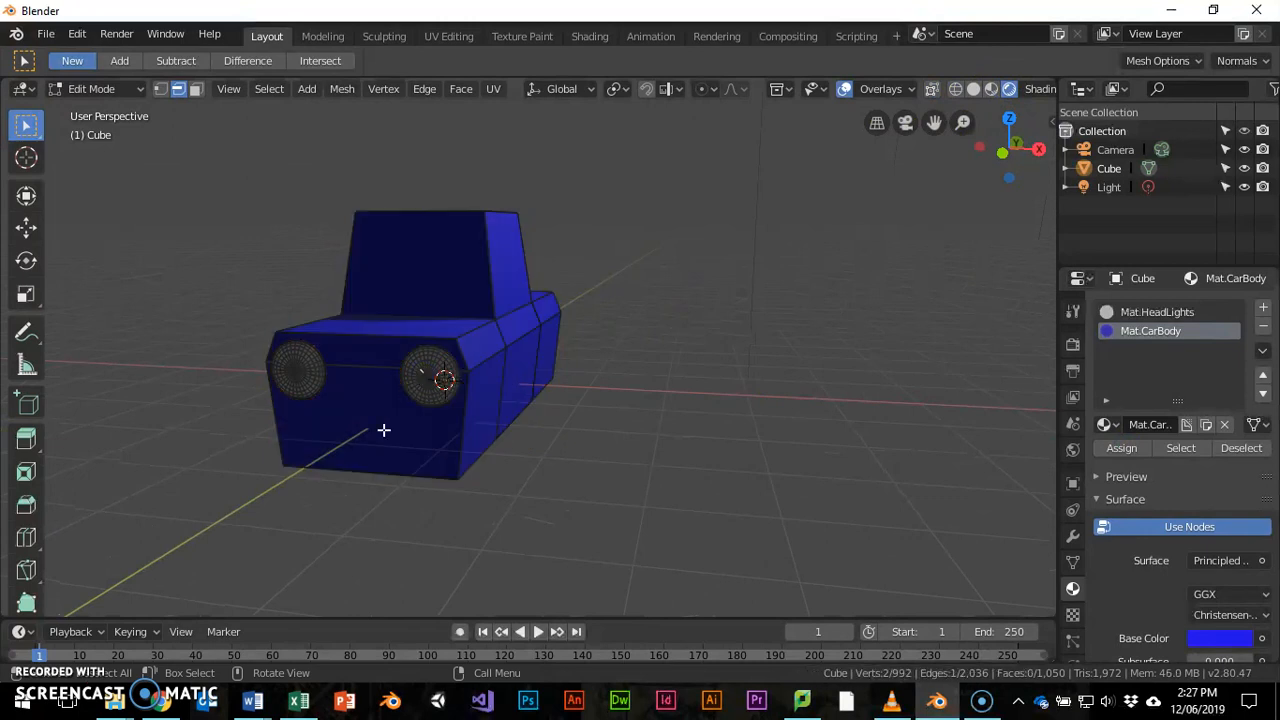
left_click(283, 370, "ctrl")
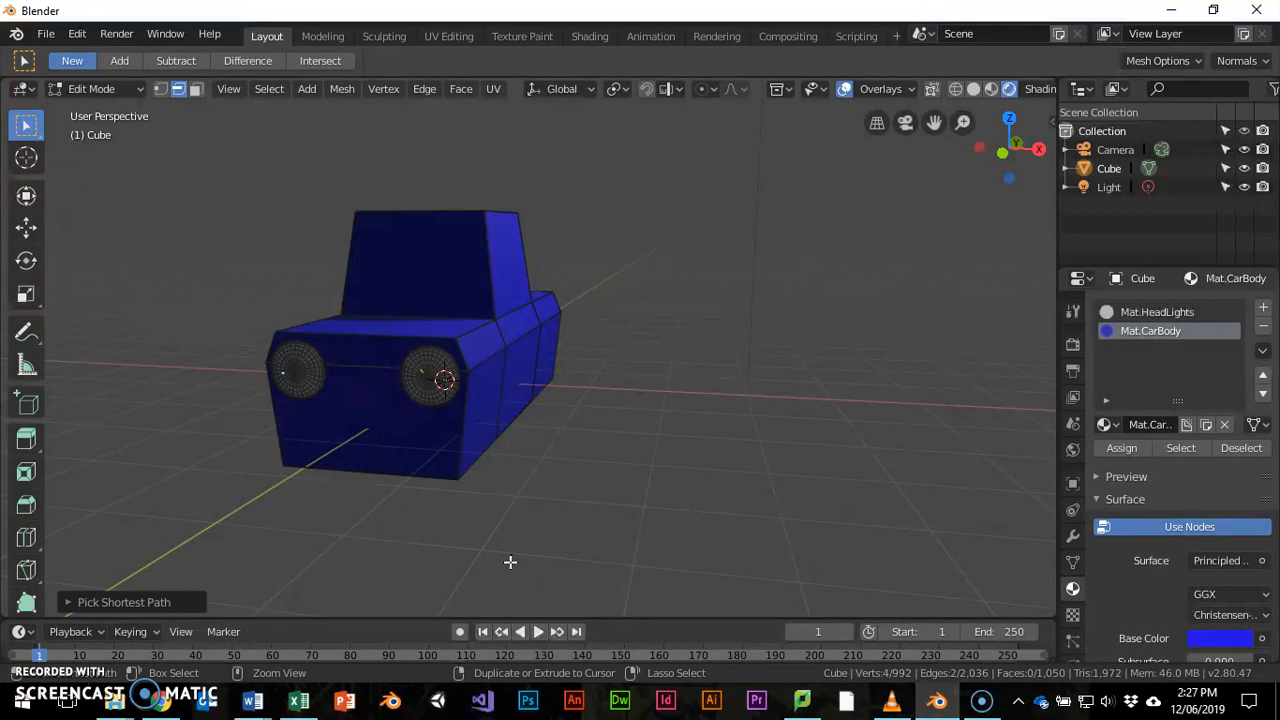
key("ctrl+l")
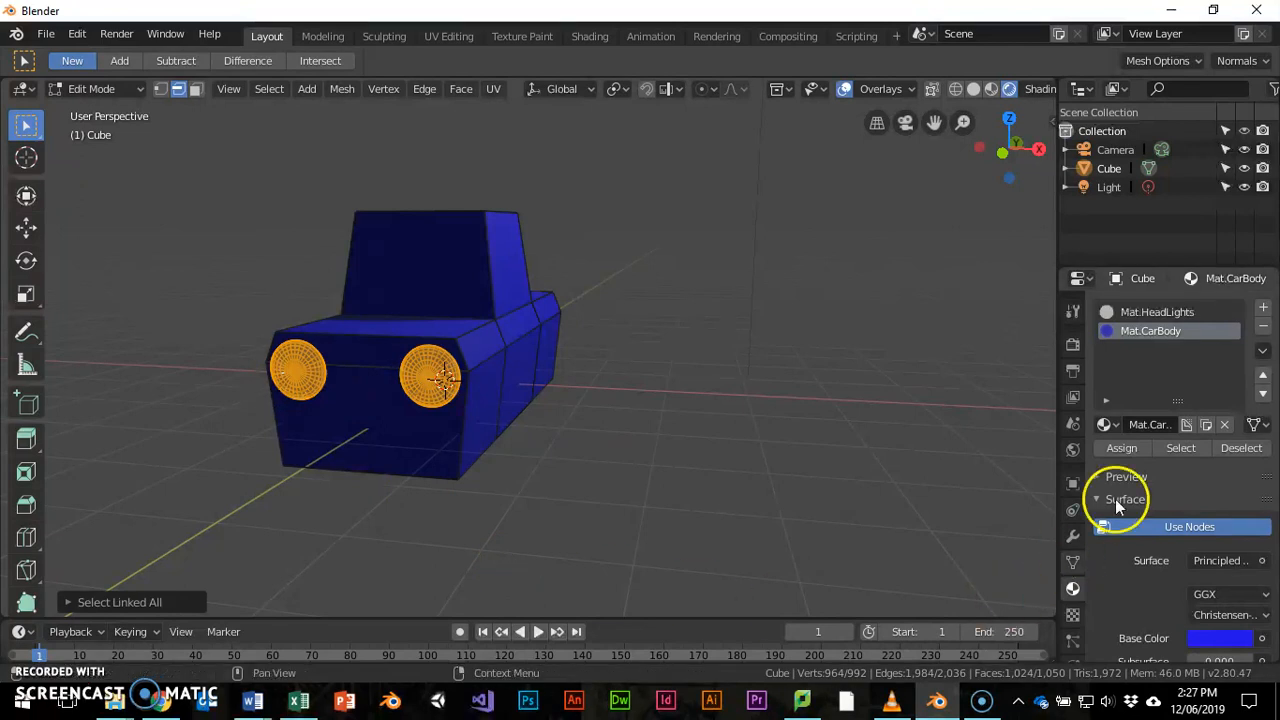
left_click(1160, 313)
left_click(1120, 449)
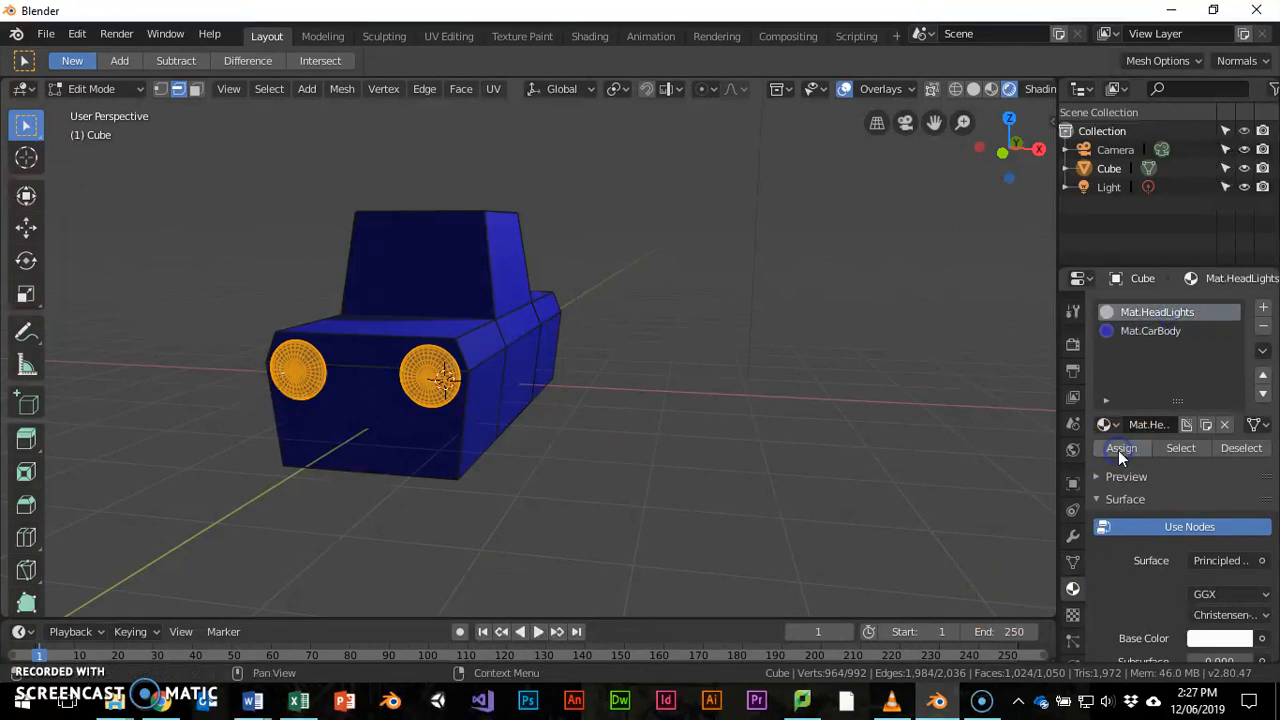
Step: Look through the preview, surface and other settings available for the Mat.HeadLights material
scroll(1183, 587, "down", 5)
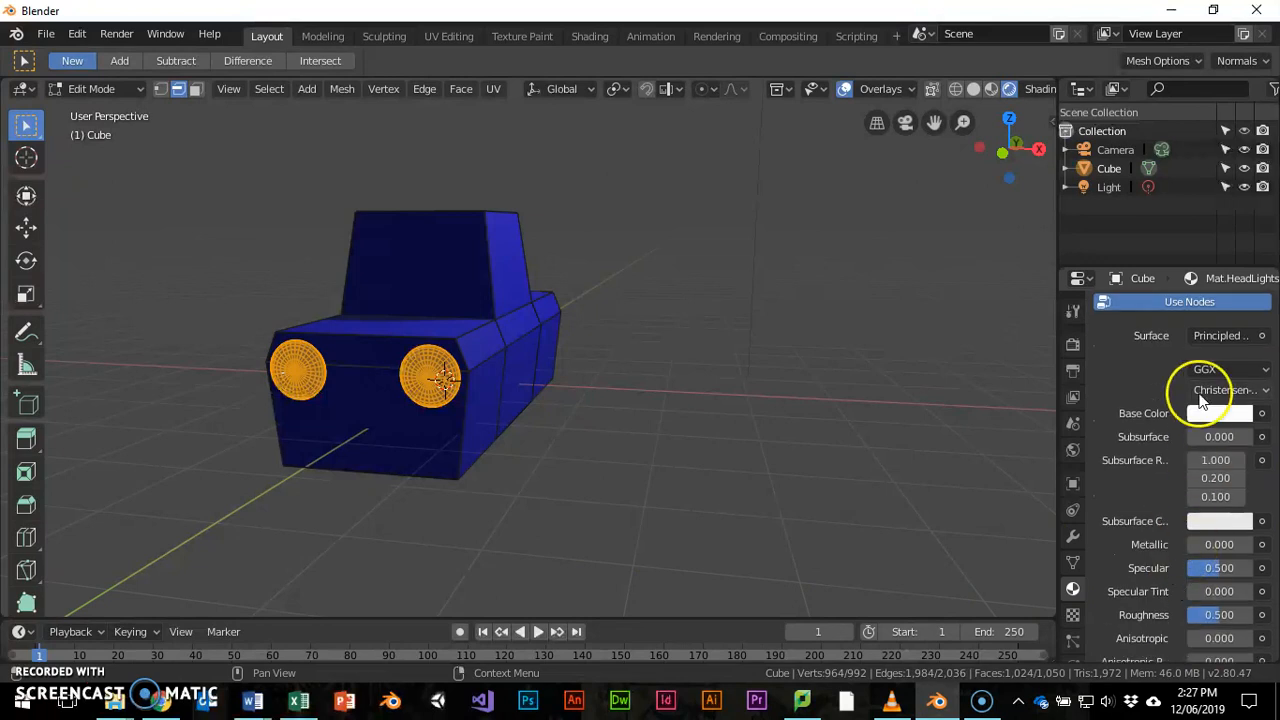
scroll(1165, 480, "down", 4)
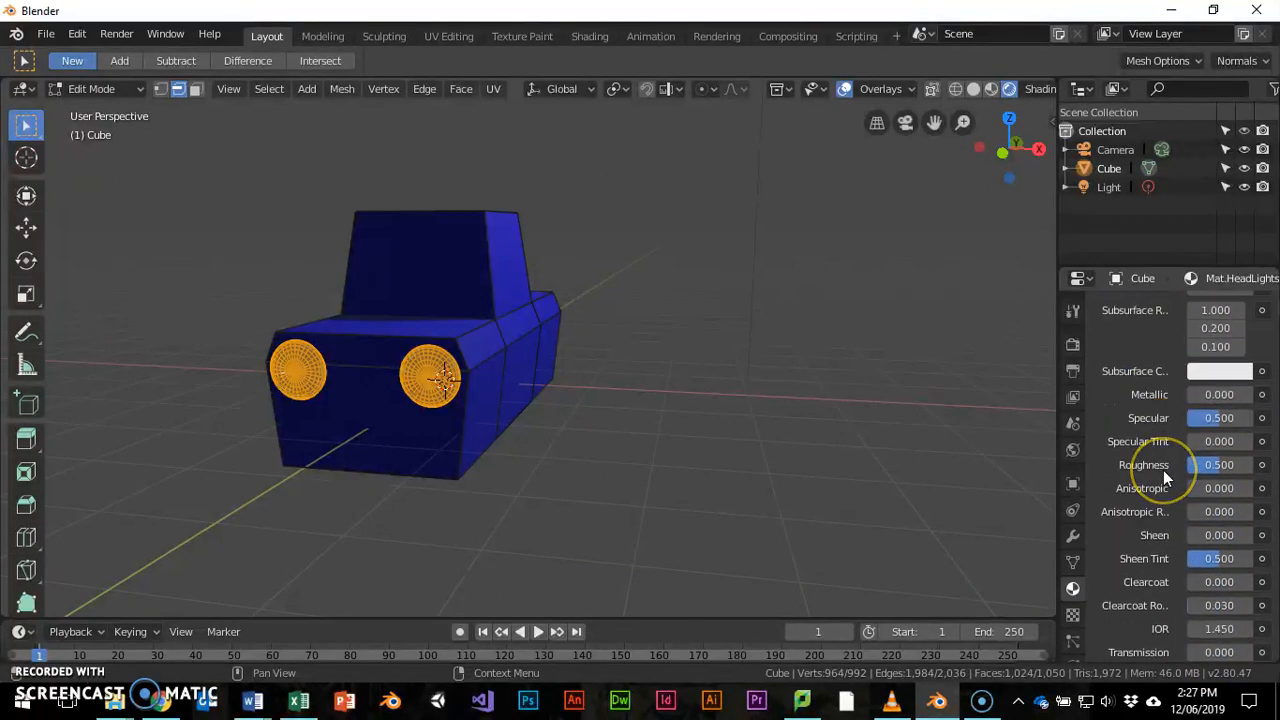
scroll(1163, 470, "down", 8)
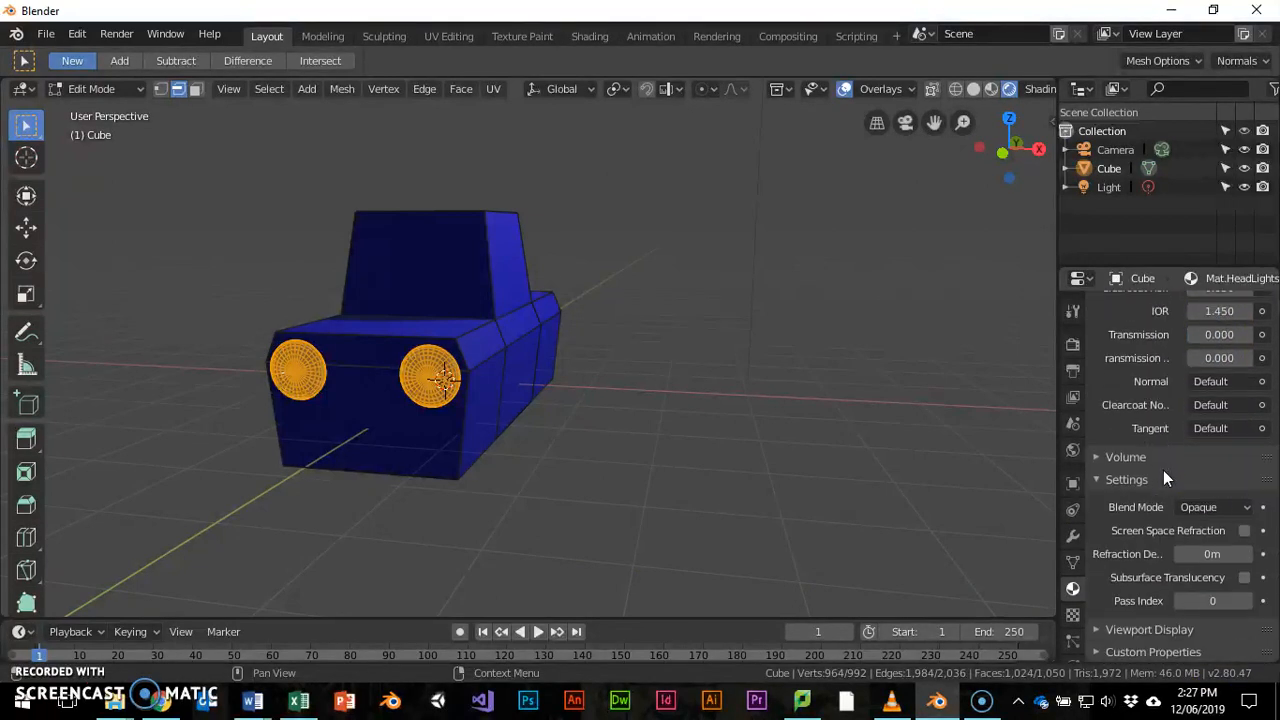
scroll(1134, 440, "up", 3)
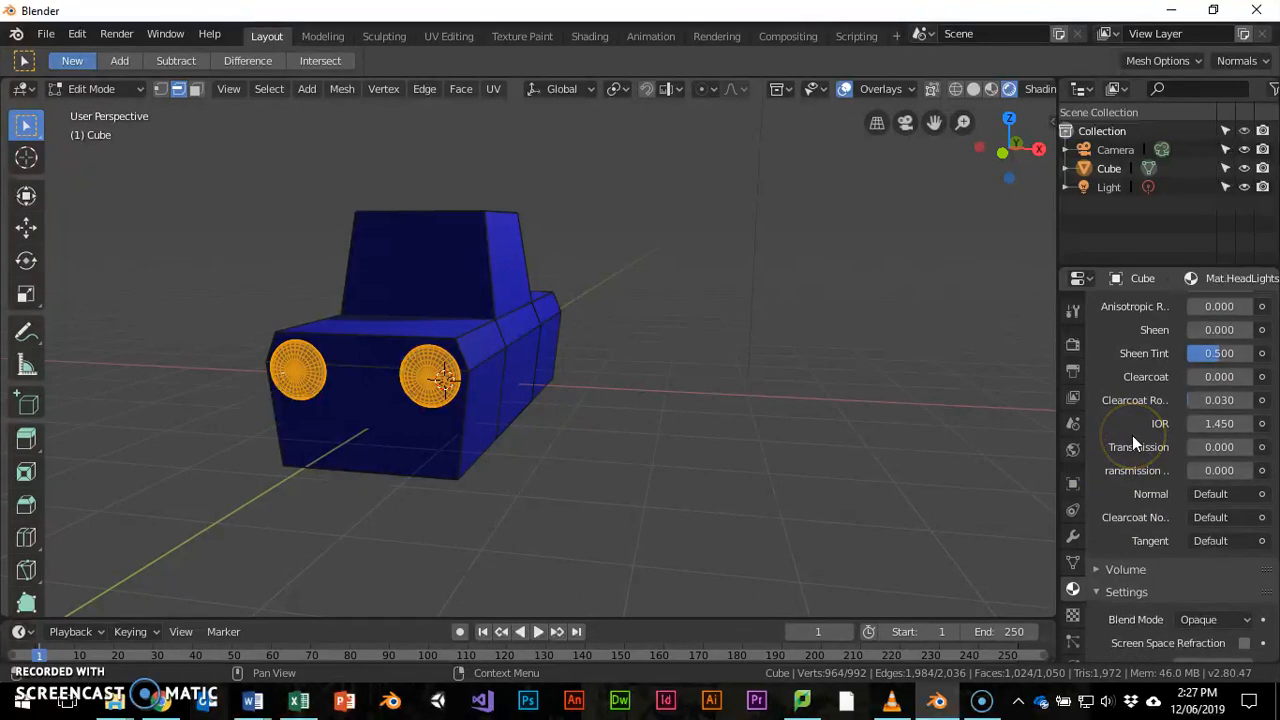
scroll(1133, 440, "up", 9)
scroll(1133, 437, "up", 6)
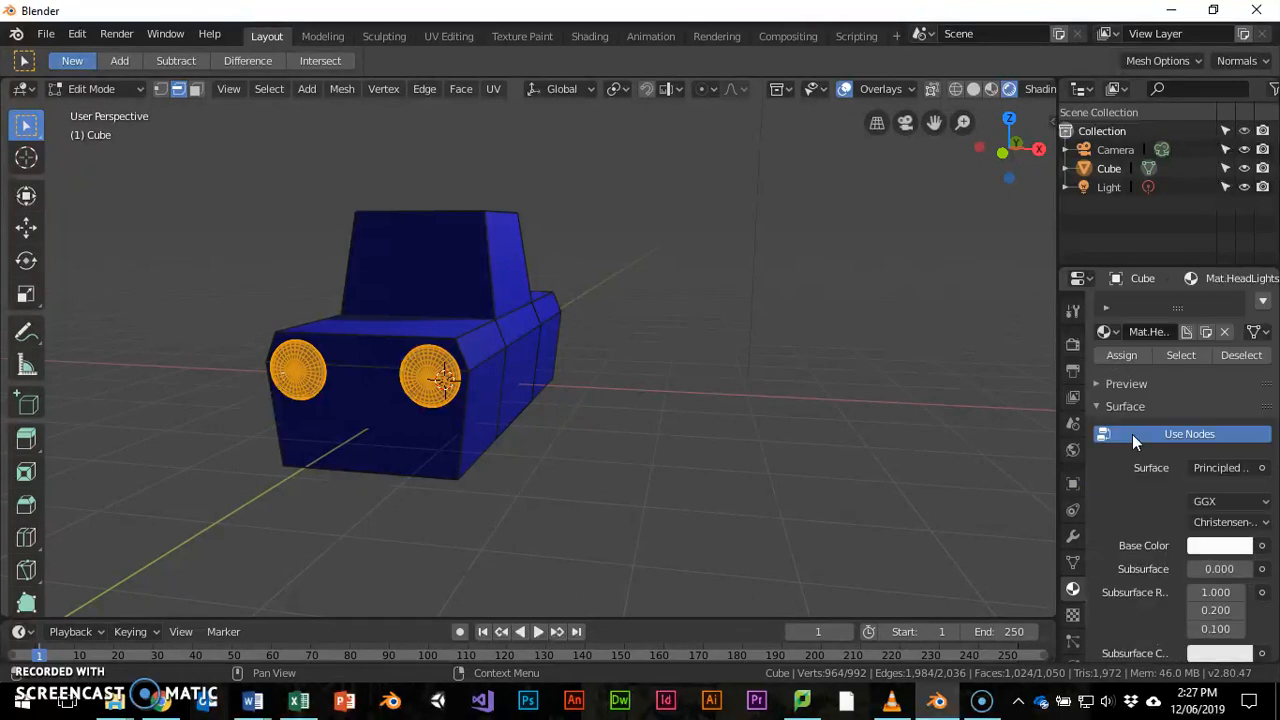
scroll(1133, 437, "down", 2)
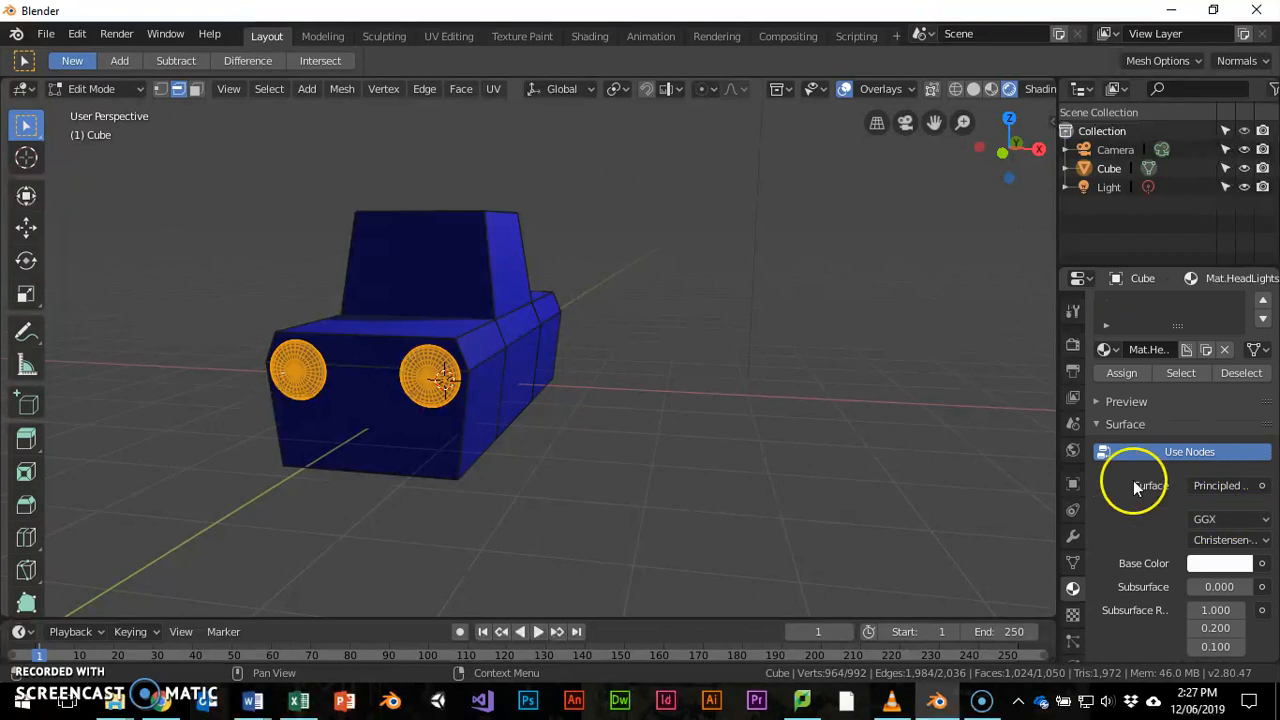
left_click(1101, 402)
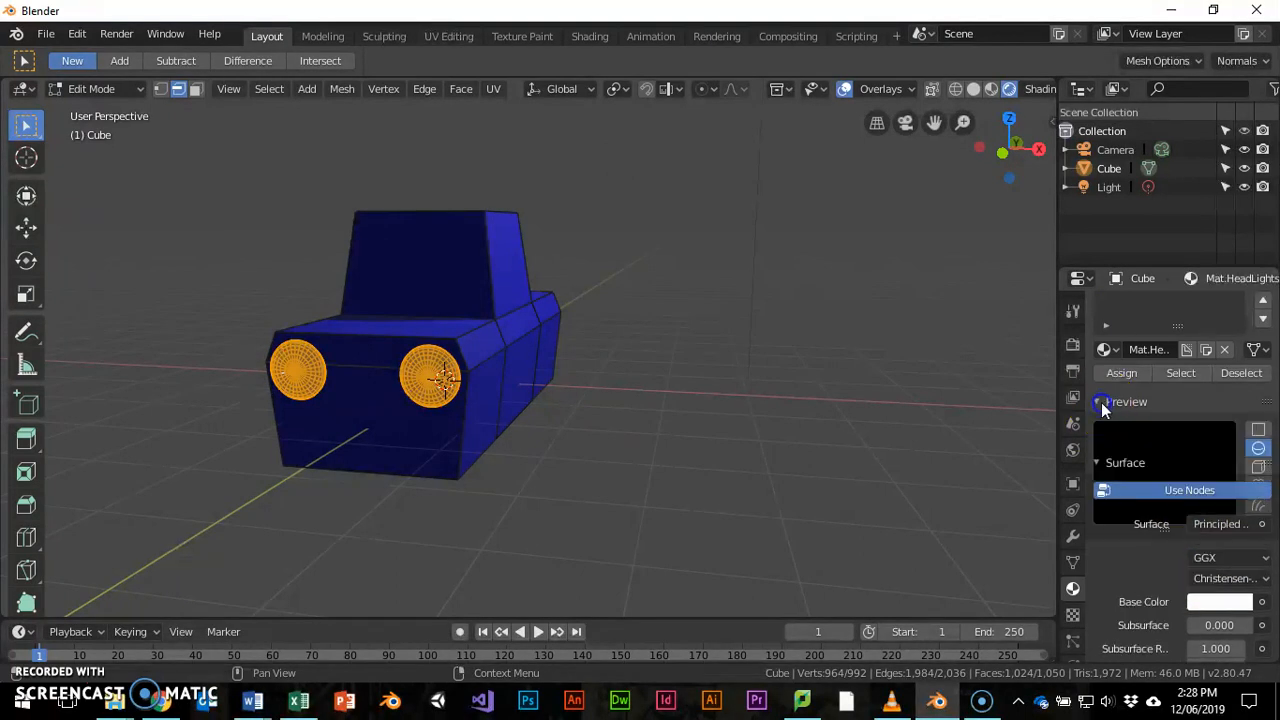
left_click(1100, 401)
scroll(1134, 537, "down", 6)
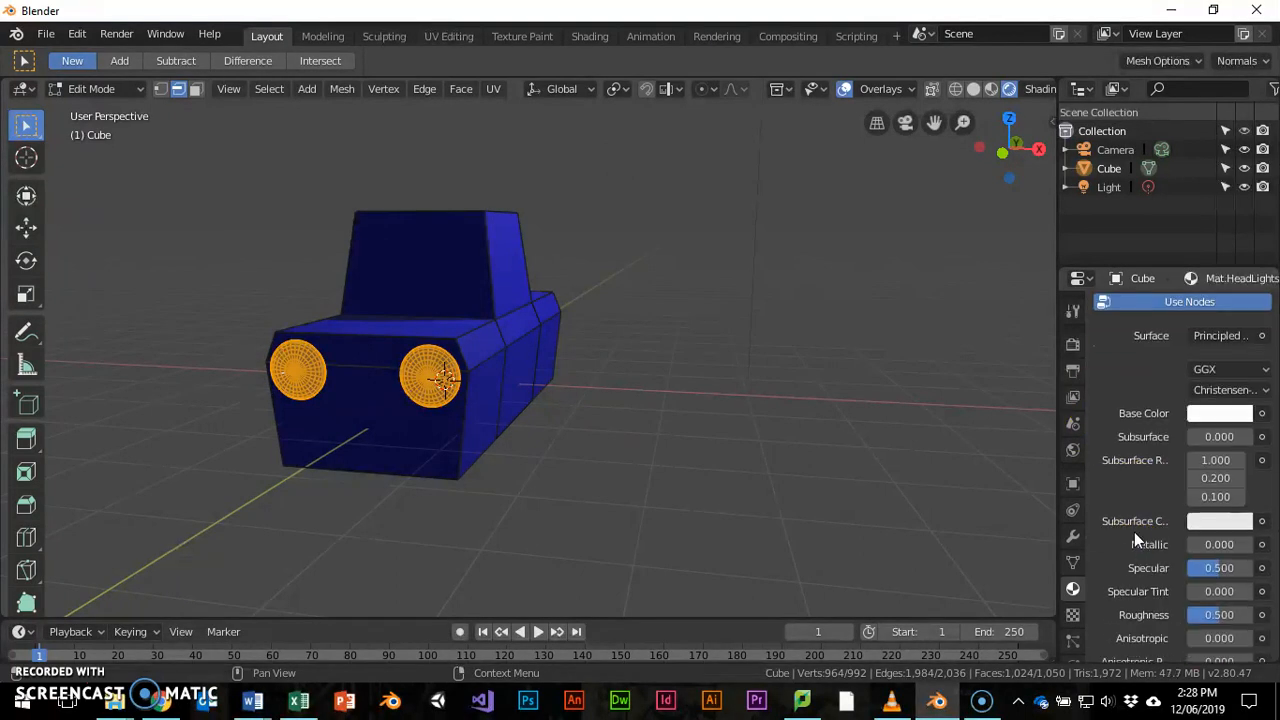
scroll(1134, 532, "down", 1)
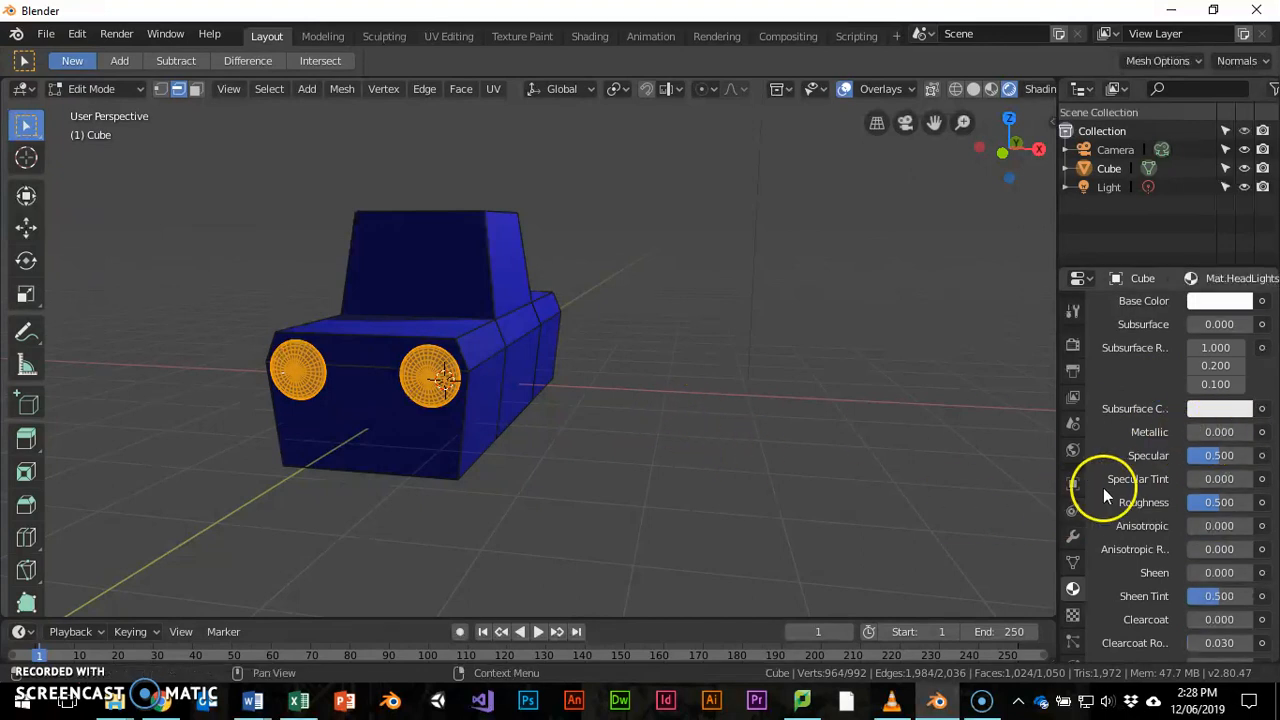
scroll(1111, 486, "down", 5)
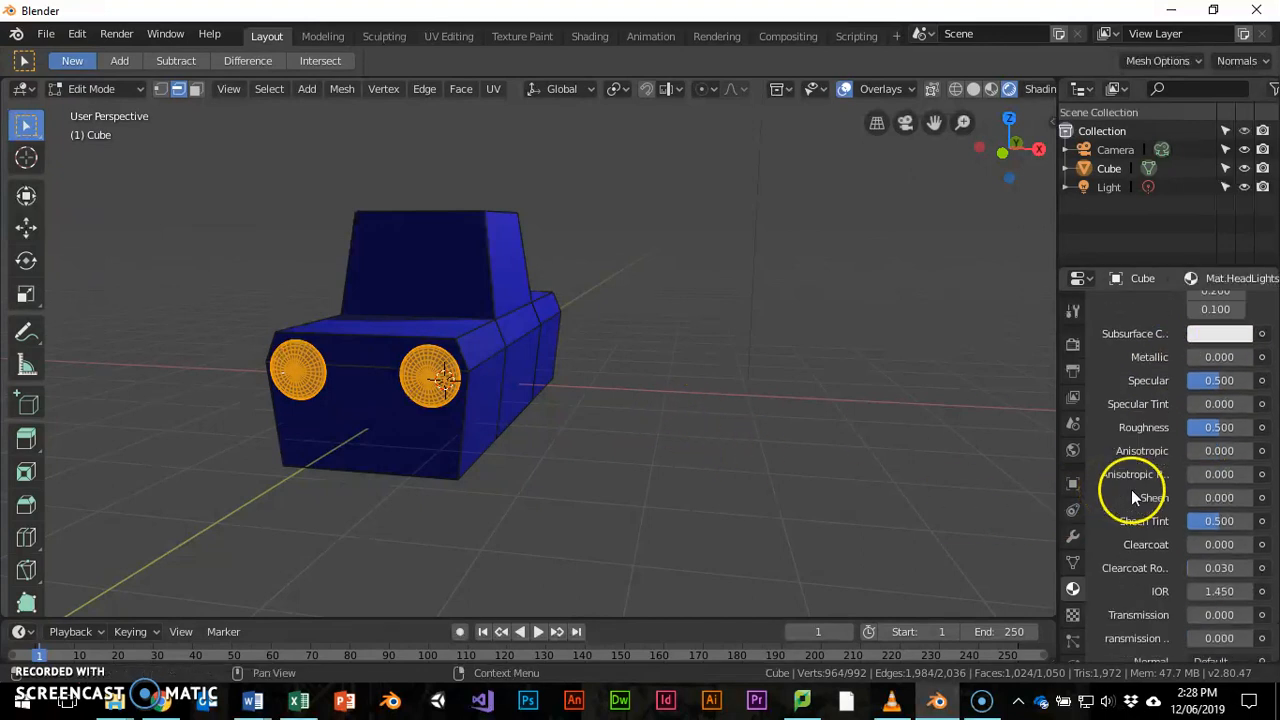
scroll(1090, 570, "down", 3)
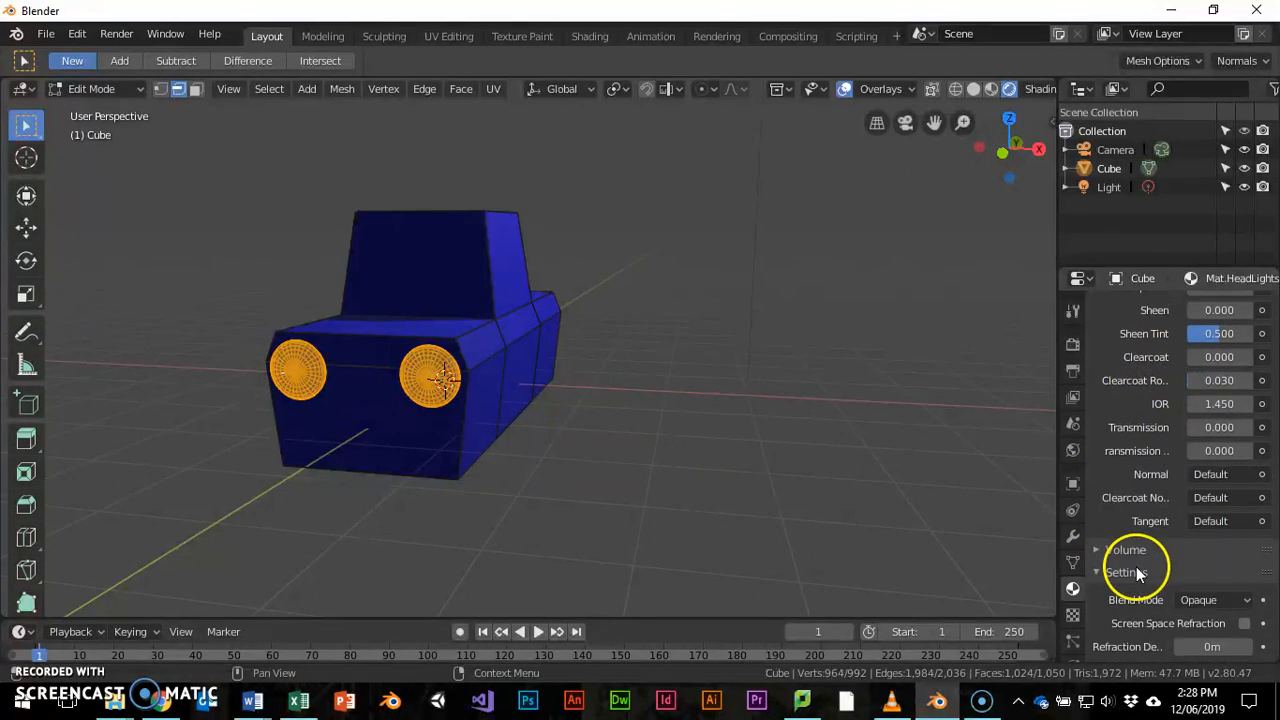
Step: Expand the Volume settings of the Mat.HeadLights material and look over them together with the remaining options
scroll(1139, 622, "down", 1)
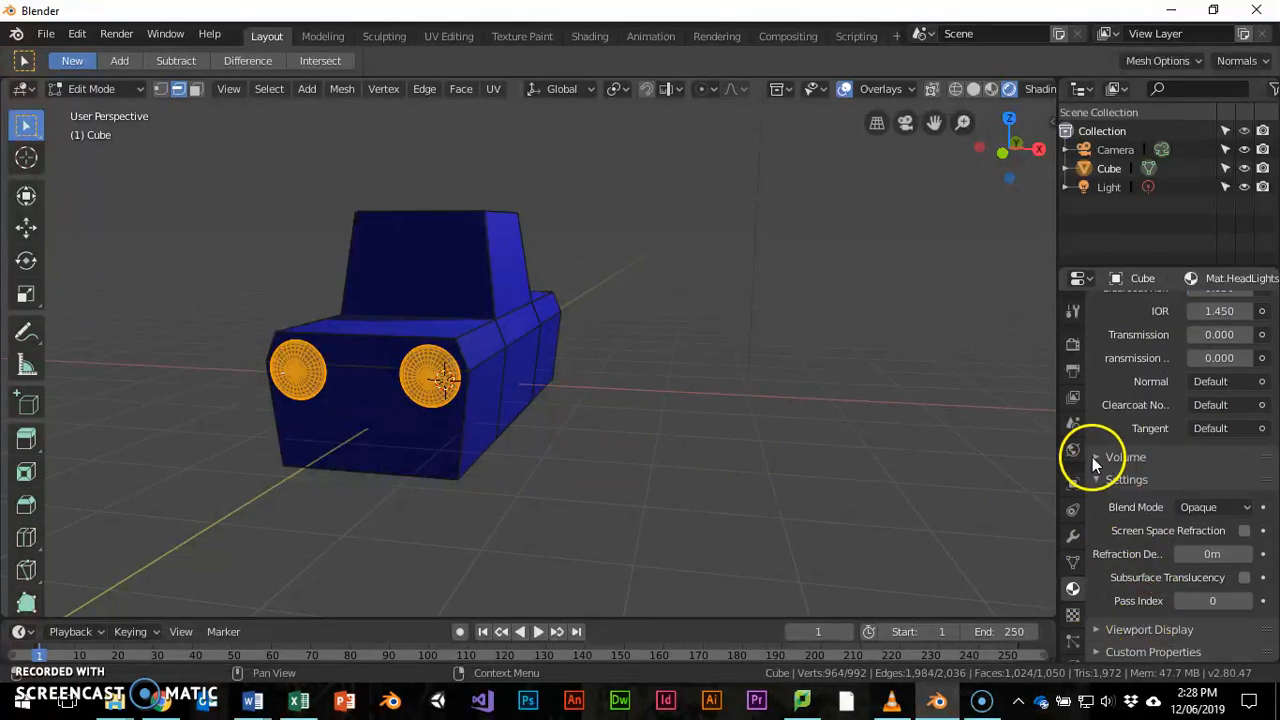
left_click(1094, 457)
scroll(1155, 605, "down", 2)
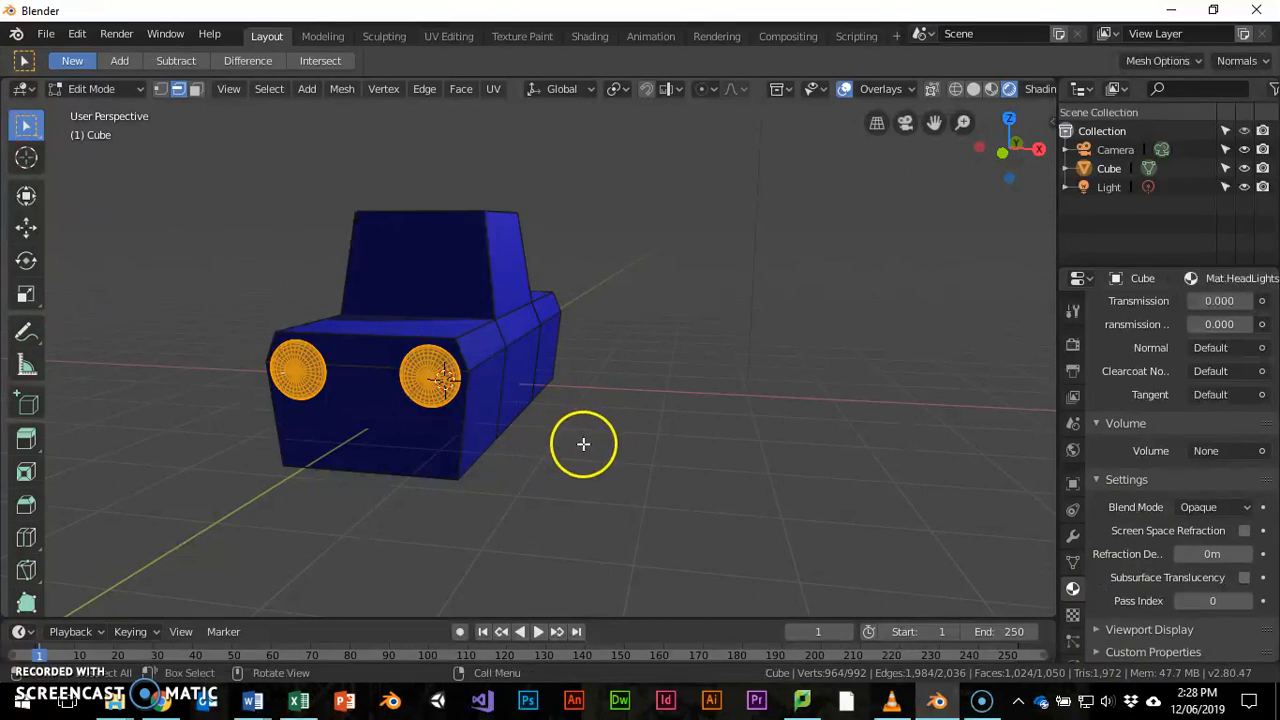
Step: Select the car body's lower side edge near the front corner and snap the 3D cursor to it
left_click(472, 464)
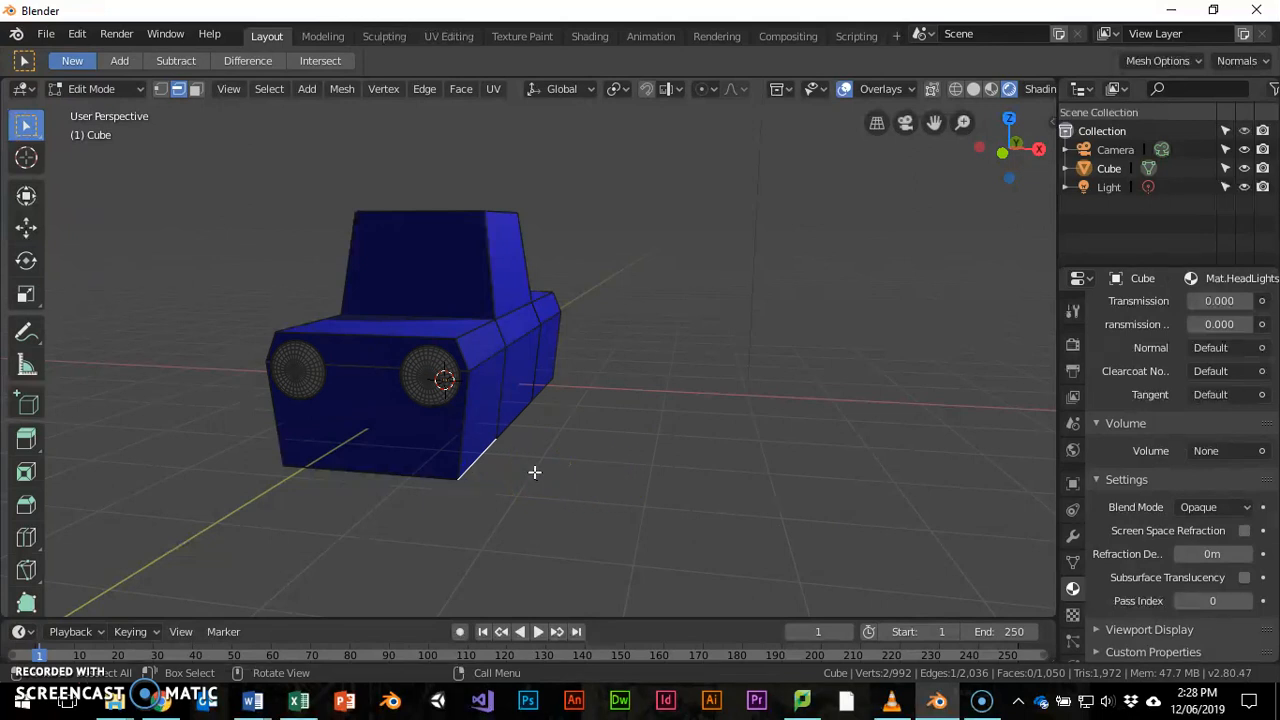
key("shift+s")
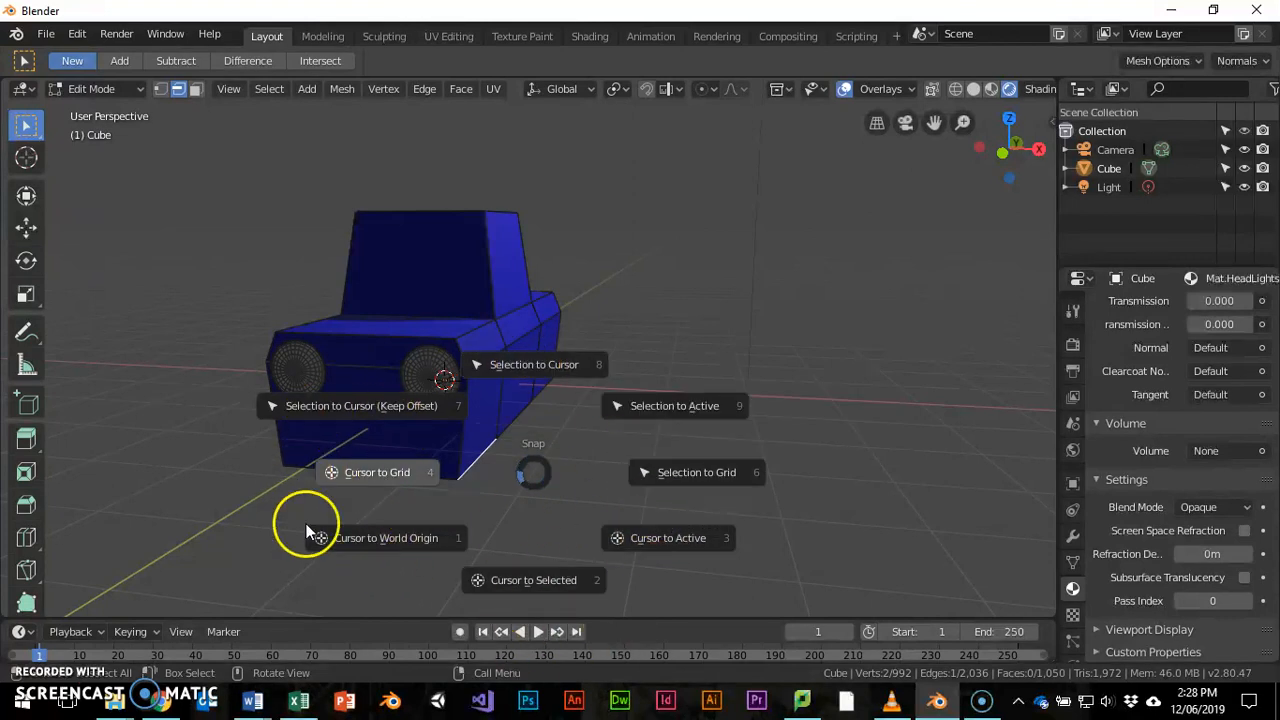
left_click(558, 588)
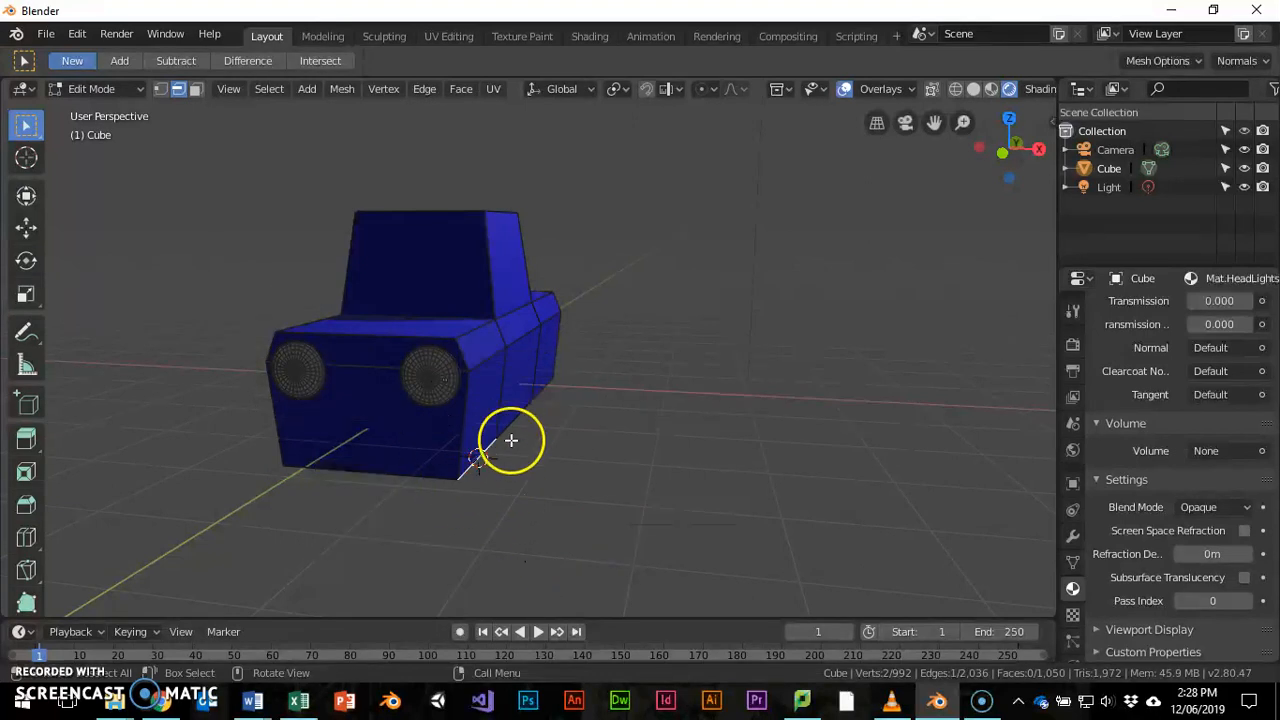
middle_click_drag(489, 457, 557, 449)
middle_click_drag(514, 487, 534, 437)
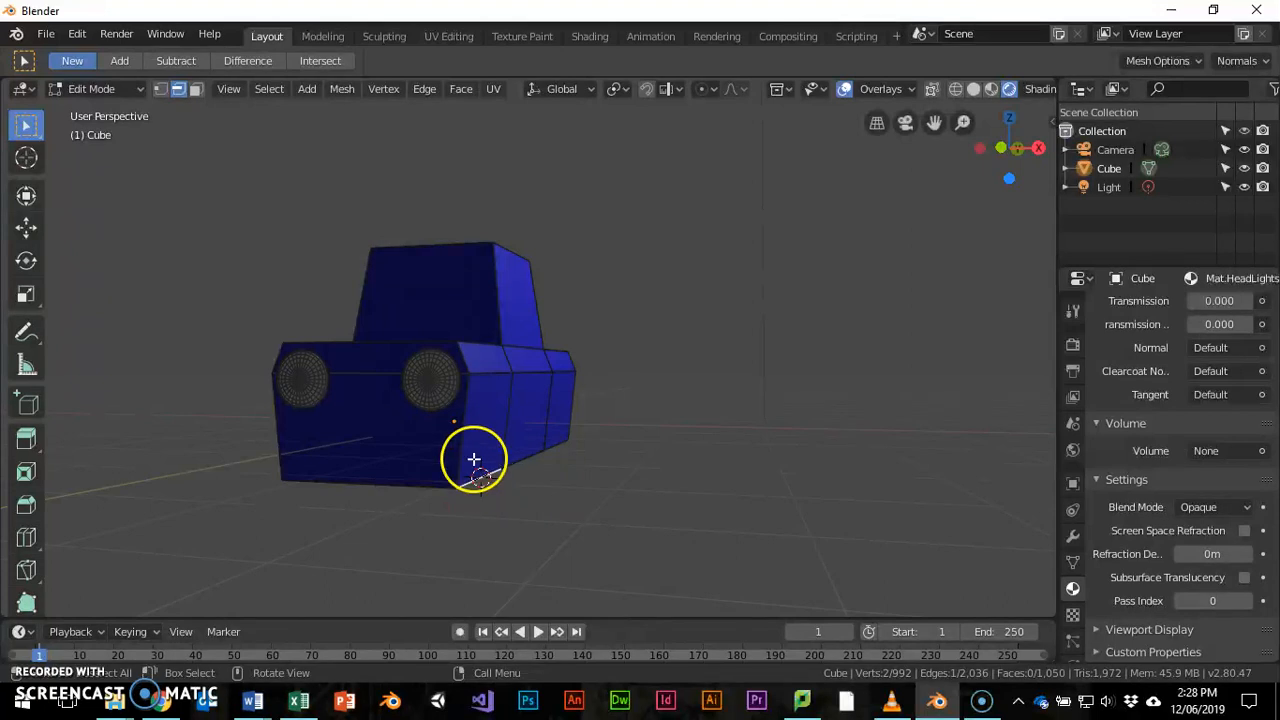
Step: Switch to Object Mode and add a UV sphere at the 3D cursor as a separate wheel object
left_click(100, 89)
left_click(105, 108)
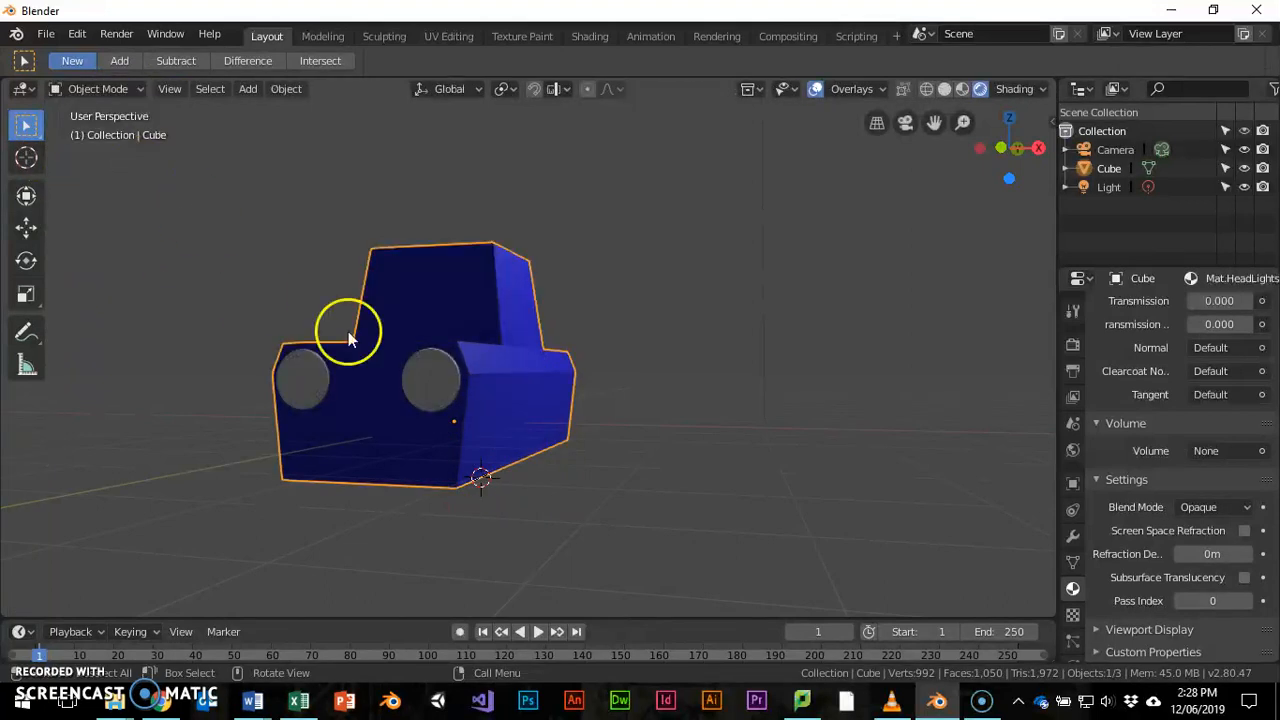
key("shift+a")
mouse_move(575, 484)
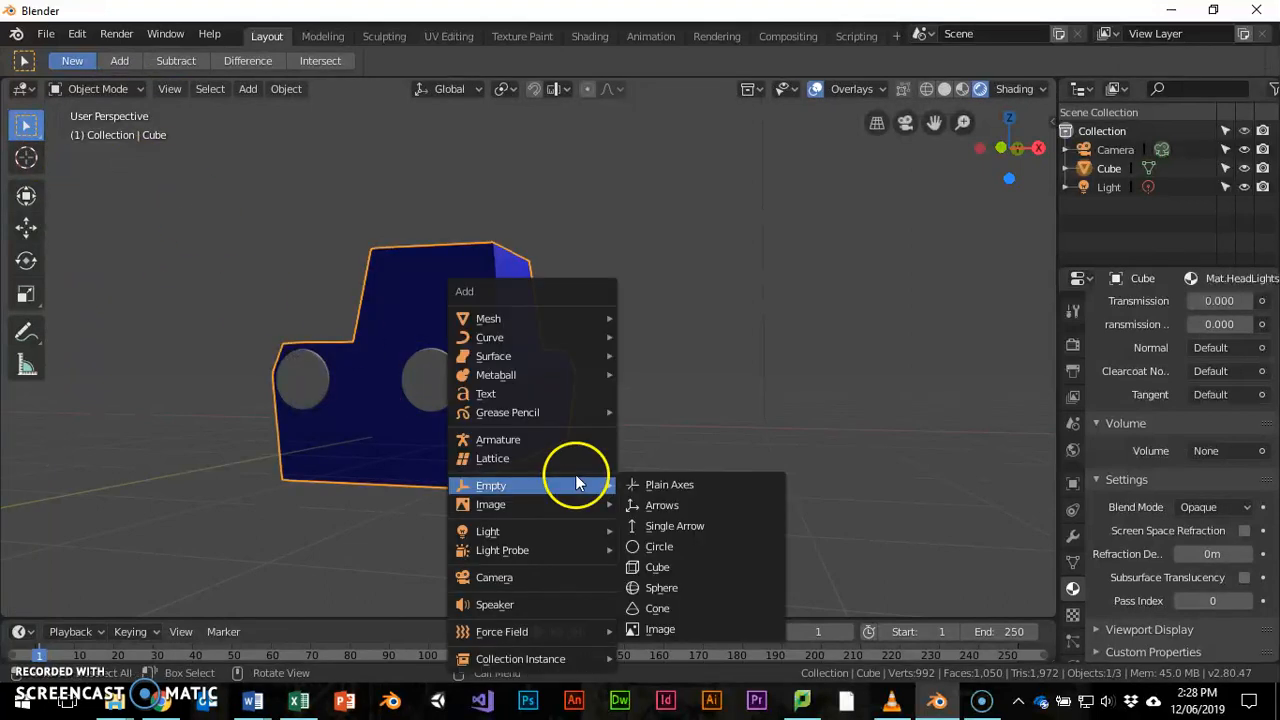
mouse_move(540, 316)
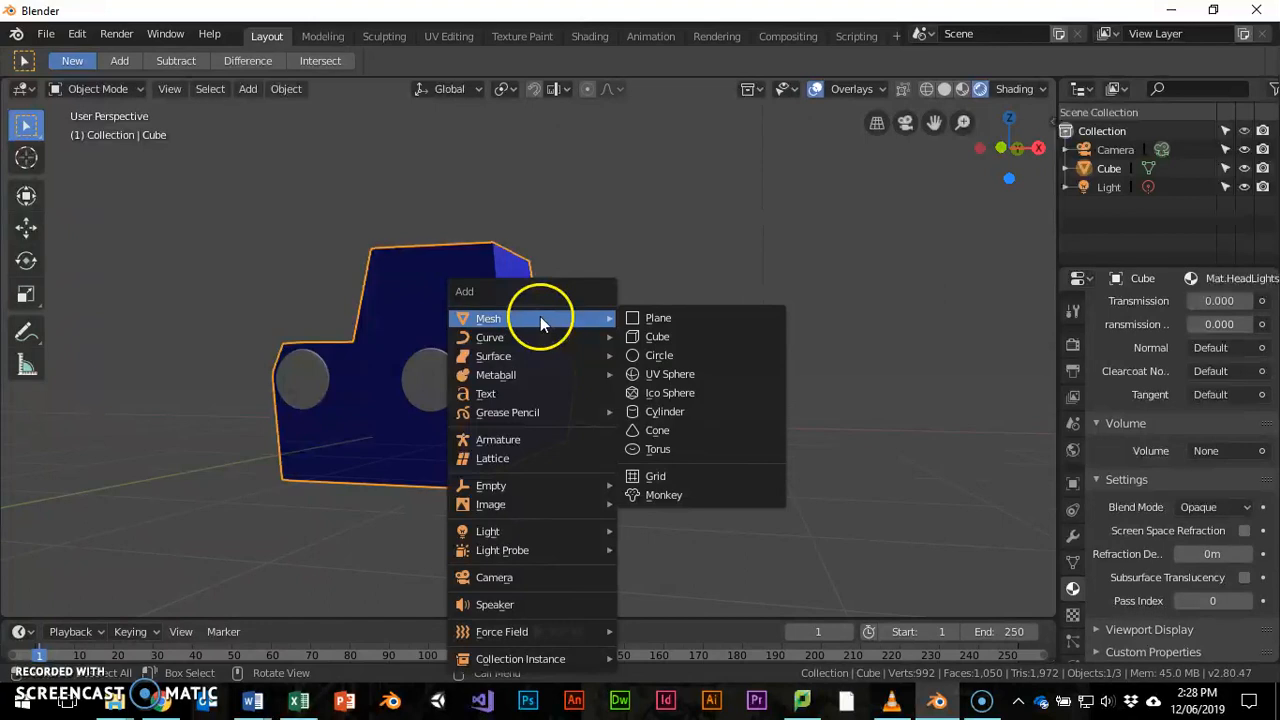
left_click(662, 374)
middle_click_drag(648, 425, 553, 415)
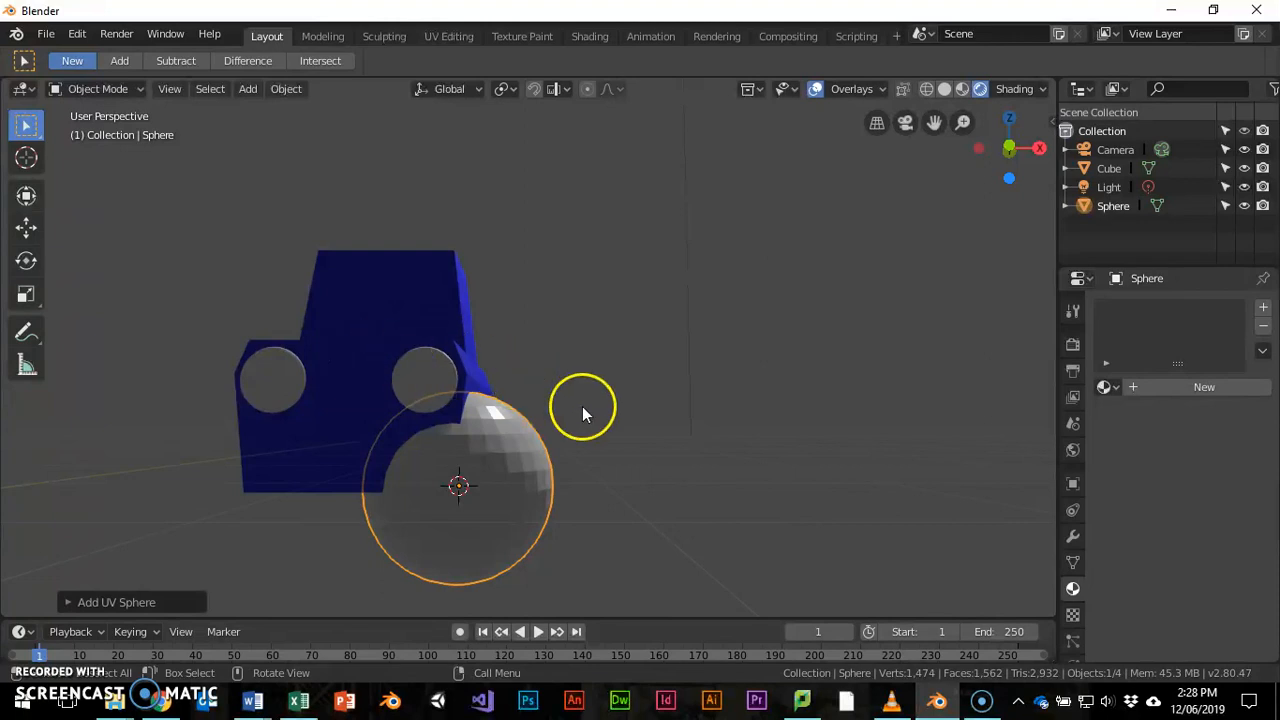
Step: Flatten the wheel sphere along the Z axis and rotate it 90° about the global Y axis so it stands upright
key("s")
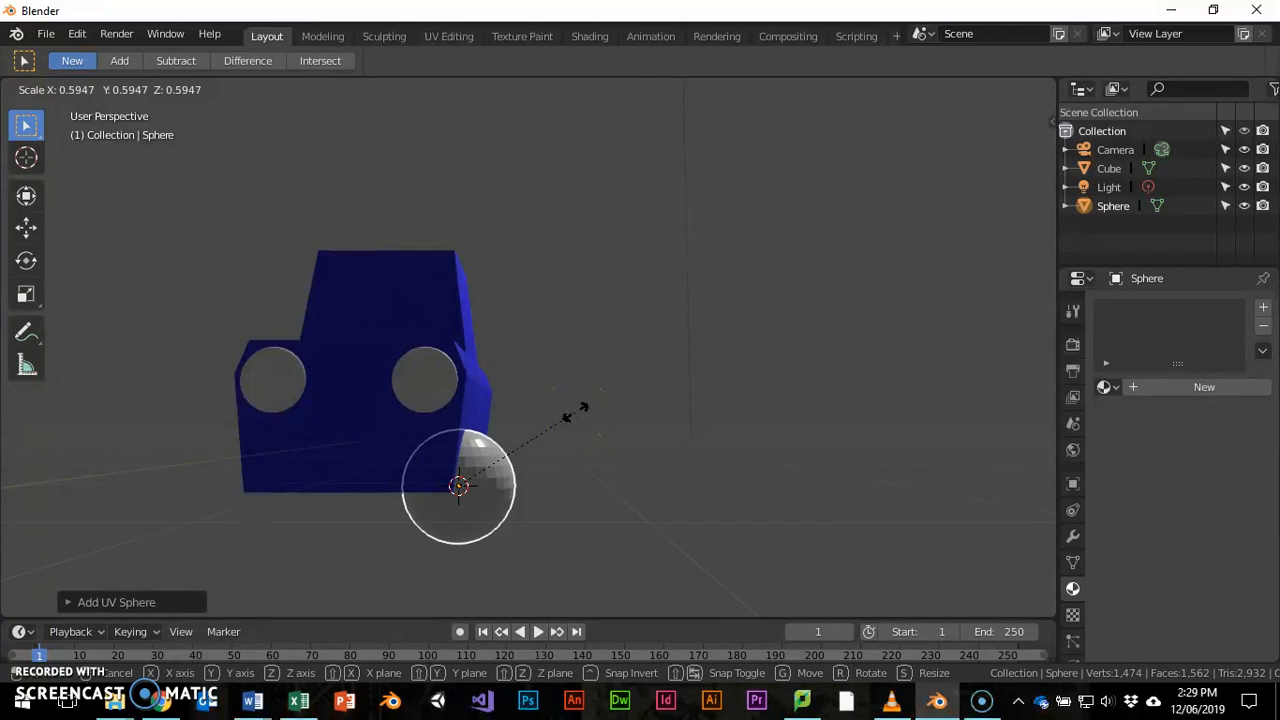
key("z")
left_click(545, 463)
mouse_move(722, 443)
middle_mouse_down()
mouse_move(726, 423)
mouse_move(731, 451)
middle_mouse_up()
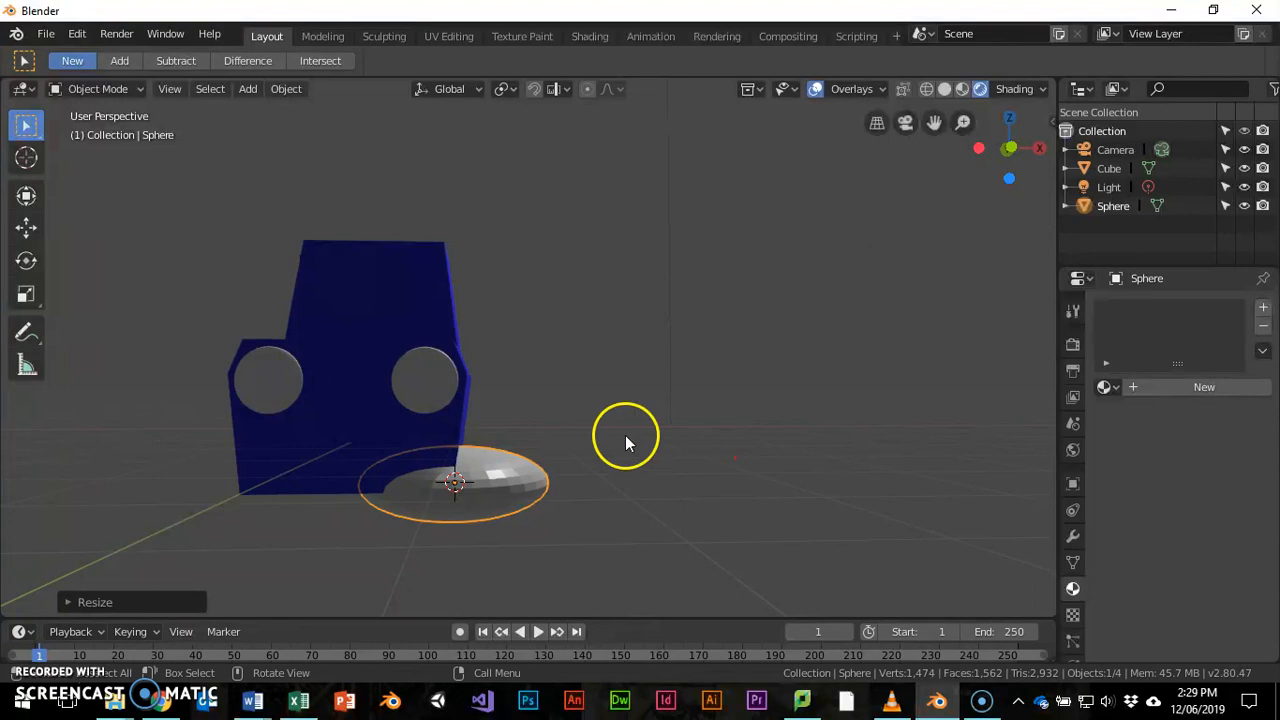
type("r")
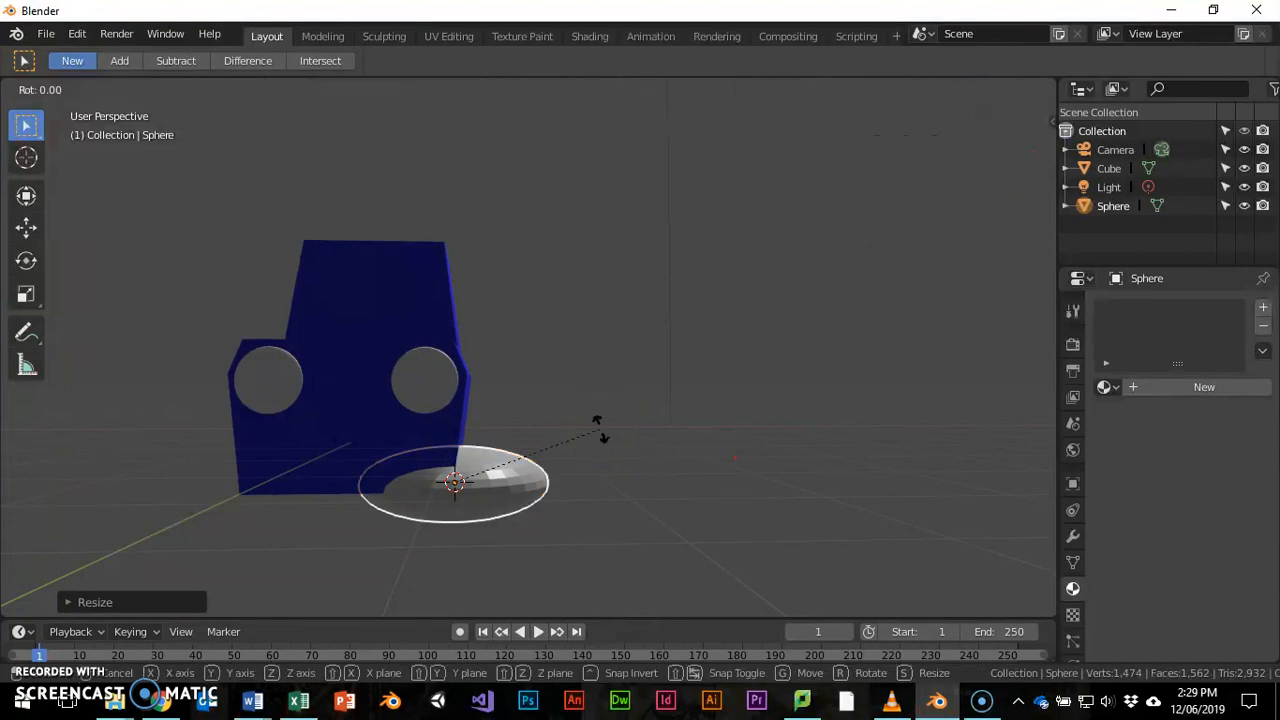
type("y90")
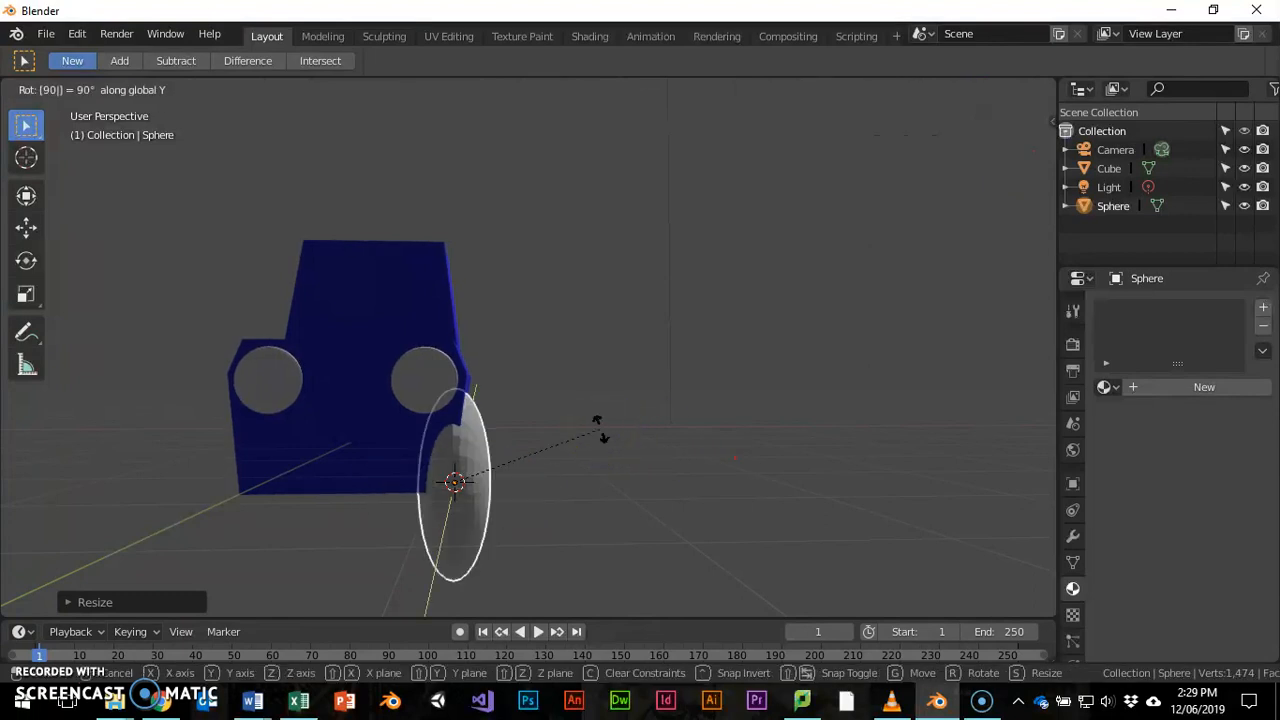
key("Return")
Step: Scale the wheel uniformly to about 0.73 and move it against the car's side at the front wheel position
middle_click_drag(641, 414, 414, 423)
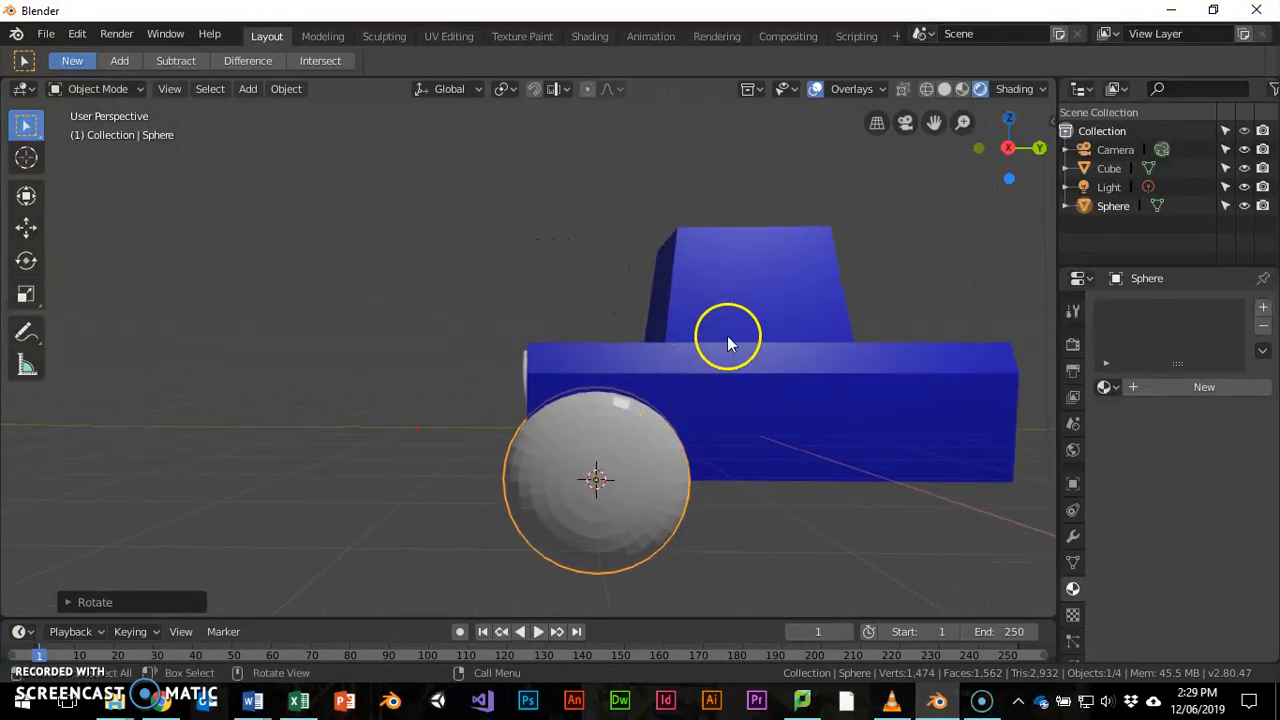
key("s")
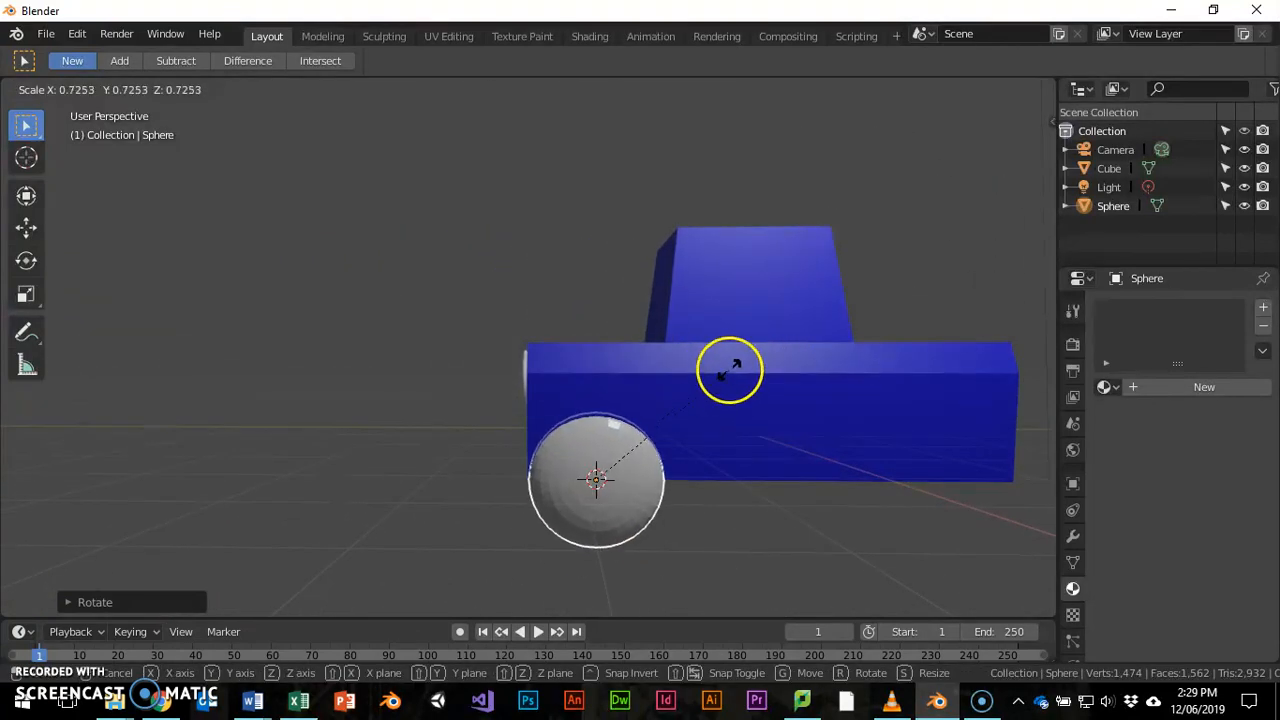
left_click(731, 363)
key("g")
left_click(640, 443)
middle_click_drag(640, 443, 858, 402)
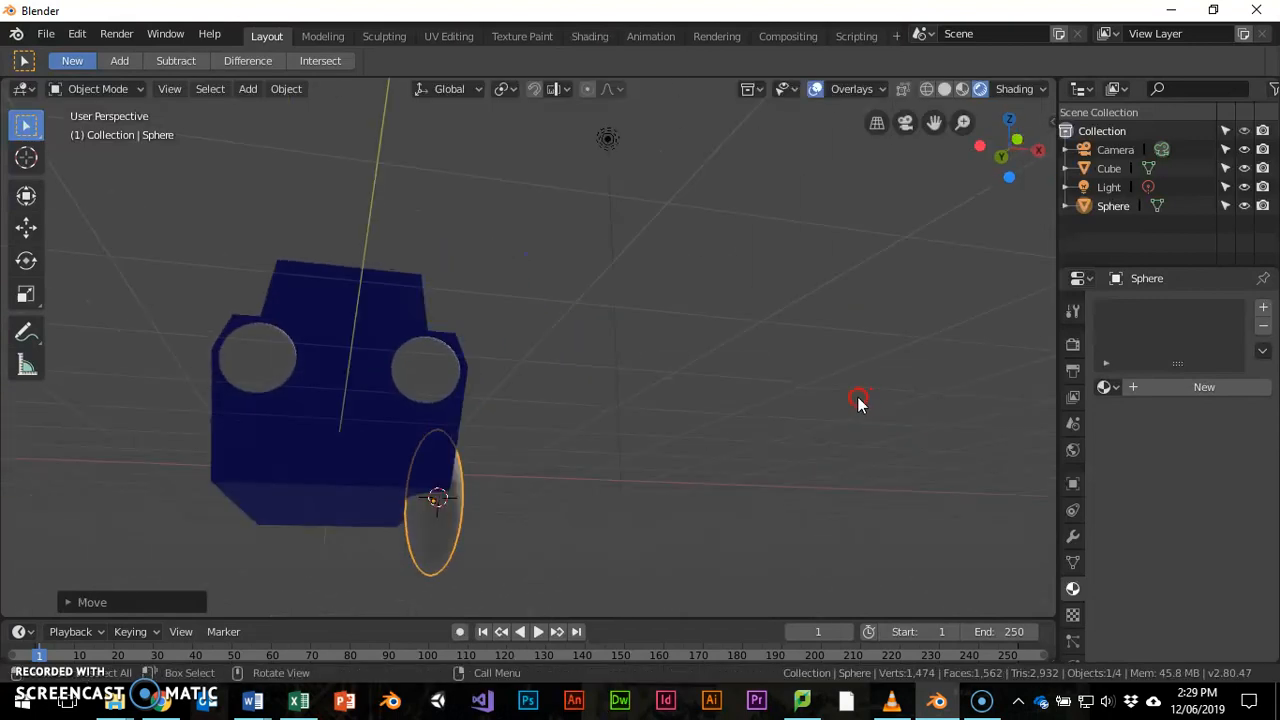
key("g")
left_click(494, 486)
middle_click_drag(603, 487, 438, 525)
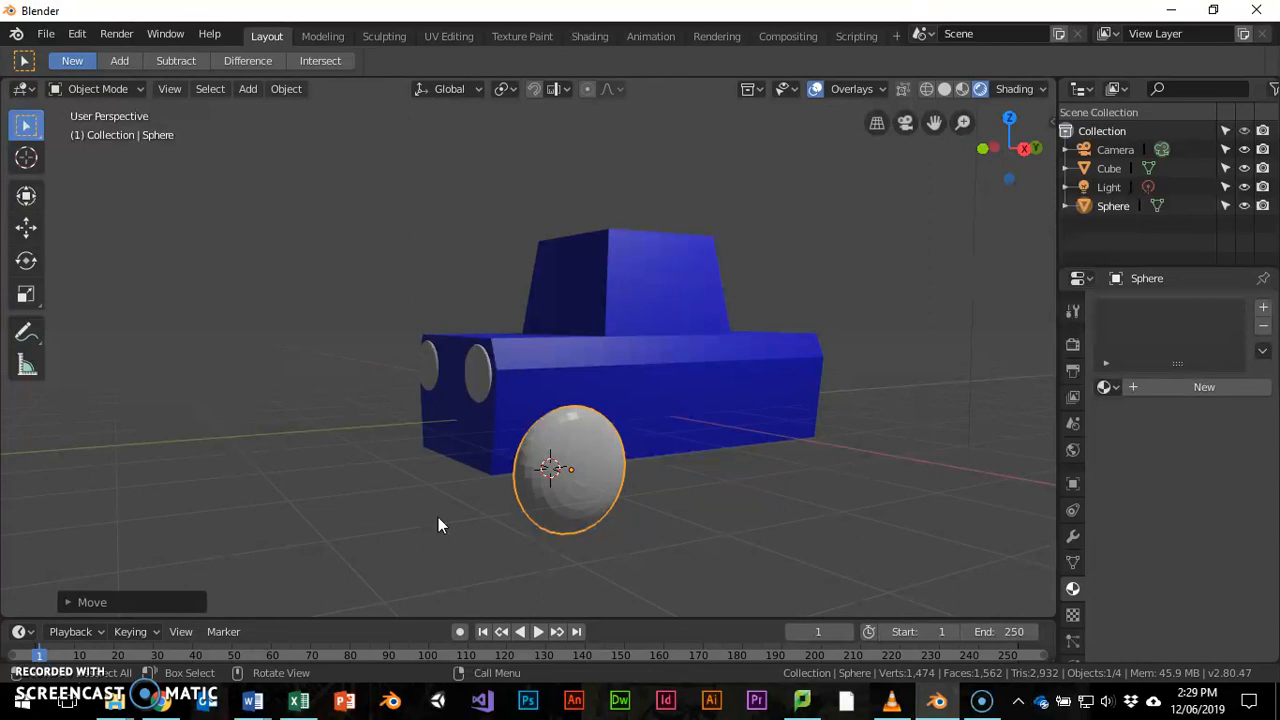
Step: Create a new material on the wheel sphere and add a second slot with another new material
left_click(1135, 386)
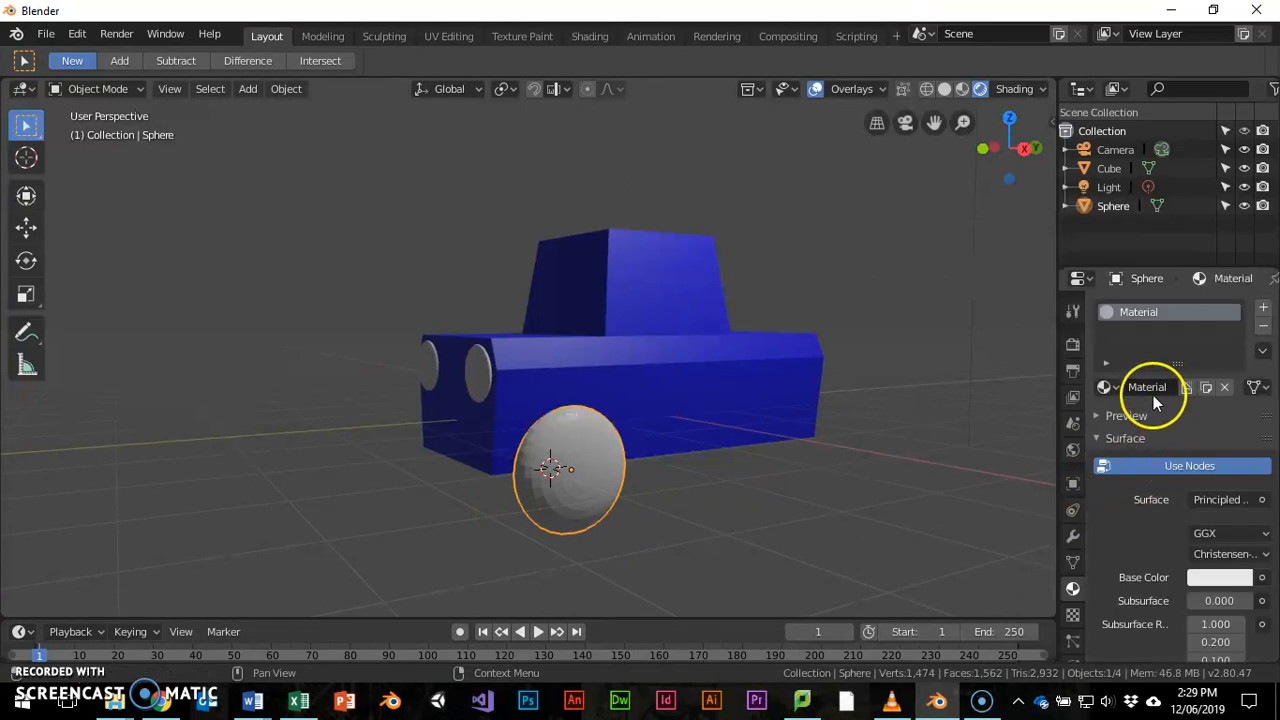
left_click(1263, 307)
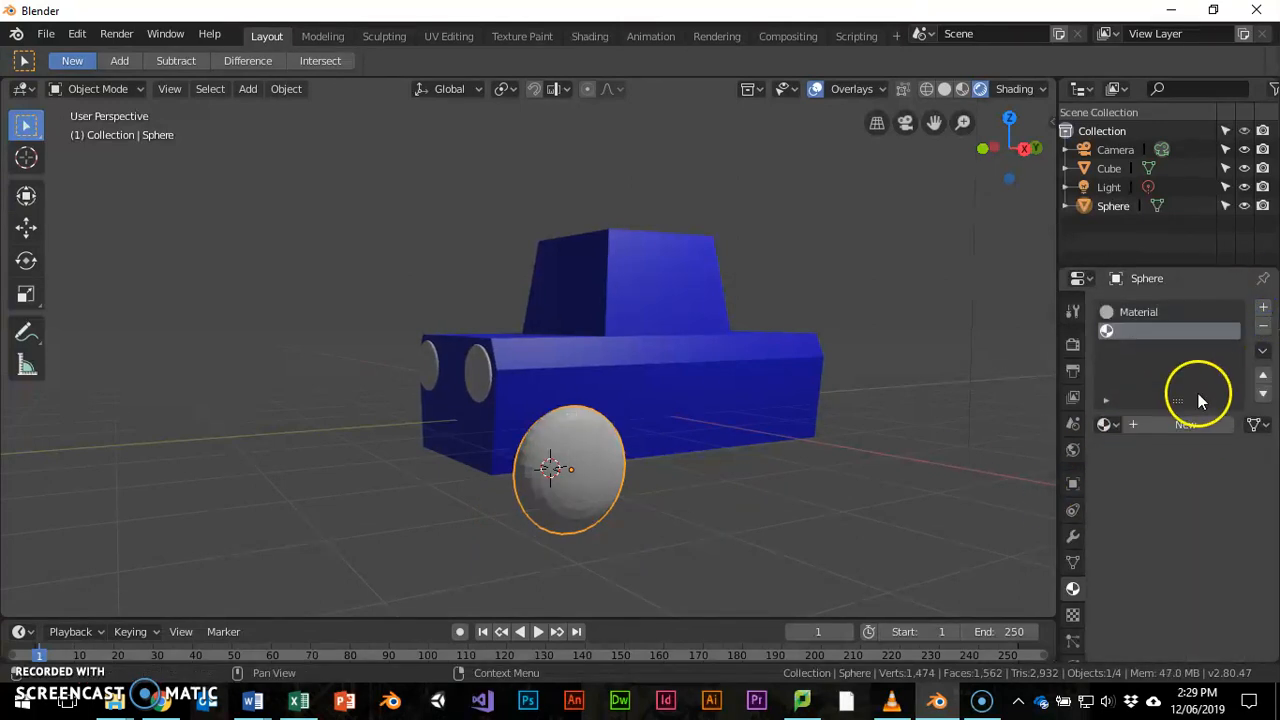
left_click(1132, 424)
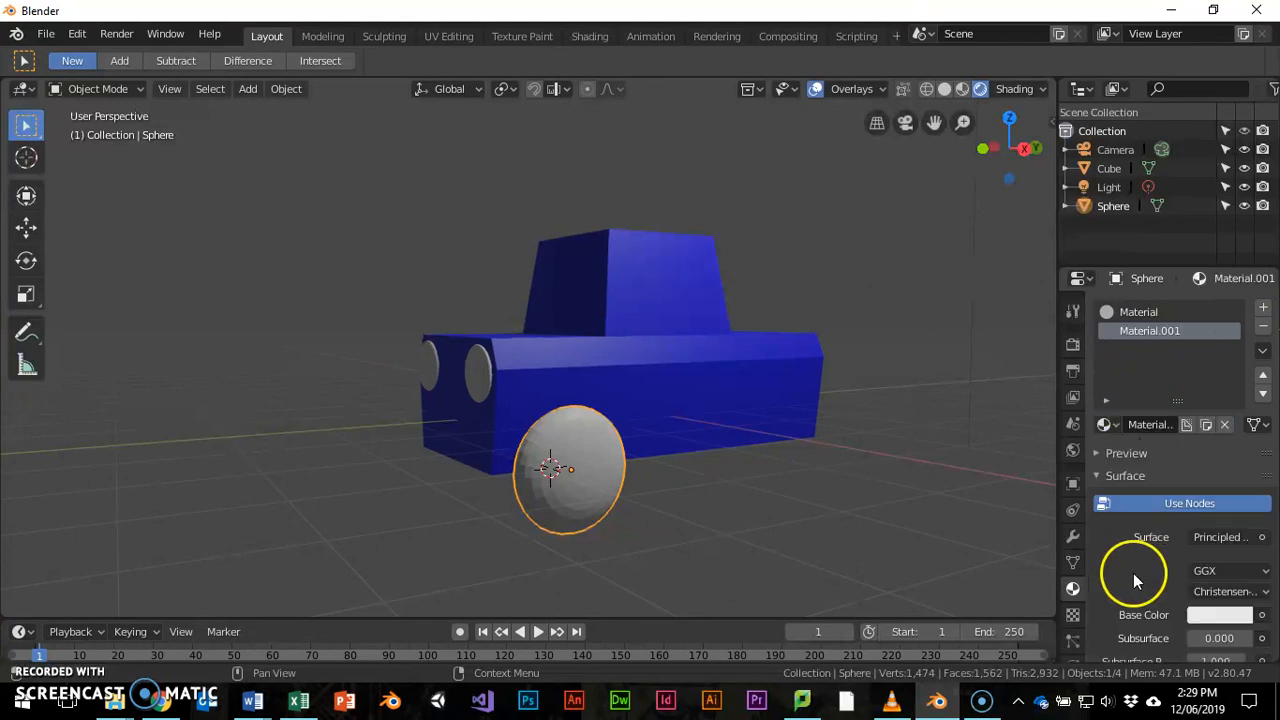
Step: Rename the wheel's first material to Mat.TireRubber
left_click(1127, 313)
left_click(1155, 424)
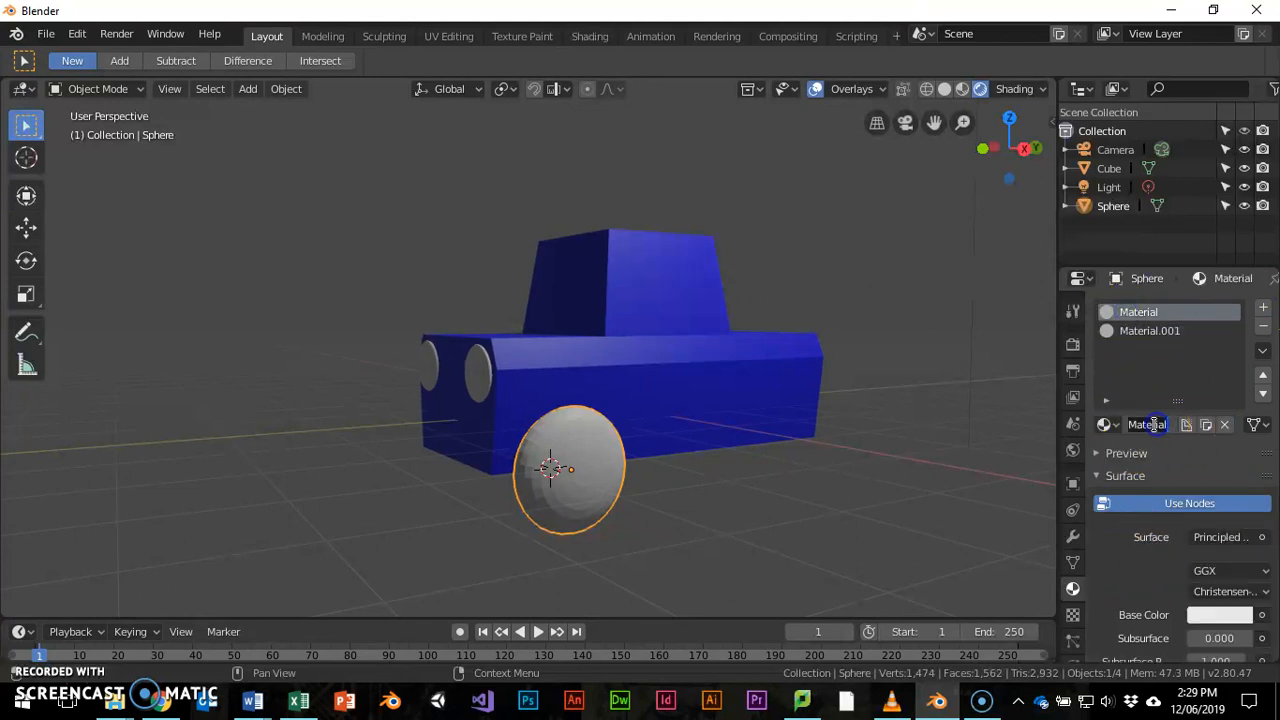
key("BackSpace")
key("BackSpace")
key("BackSpace")
key("BackSpace")
key("BackSpace")
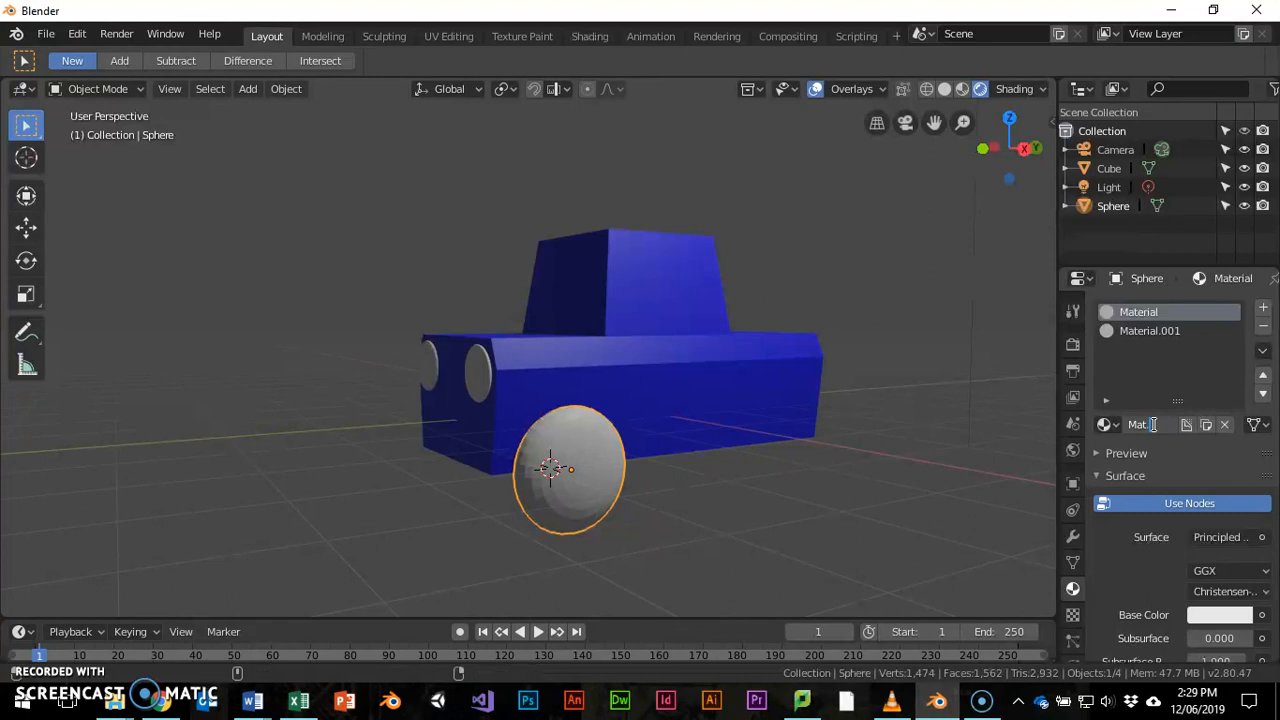
type(".Tir")
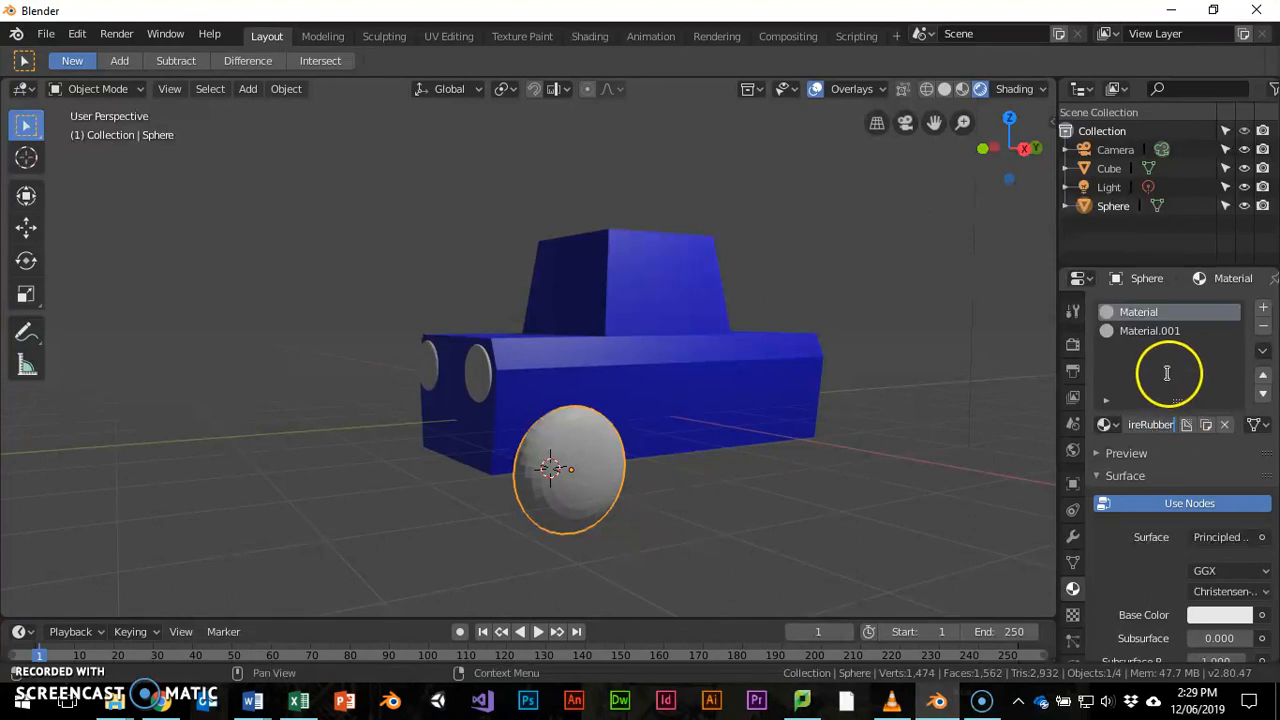
key("Return")
Step: Rename the wheel's second material to Mat.Hubcap
left_click(1152, 332)
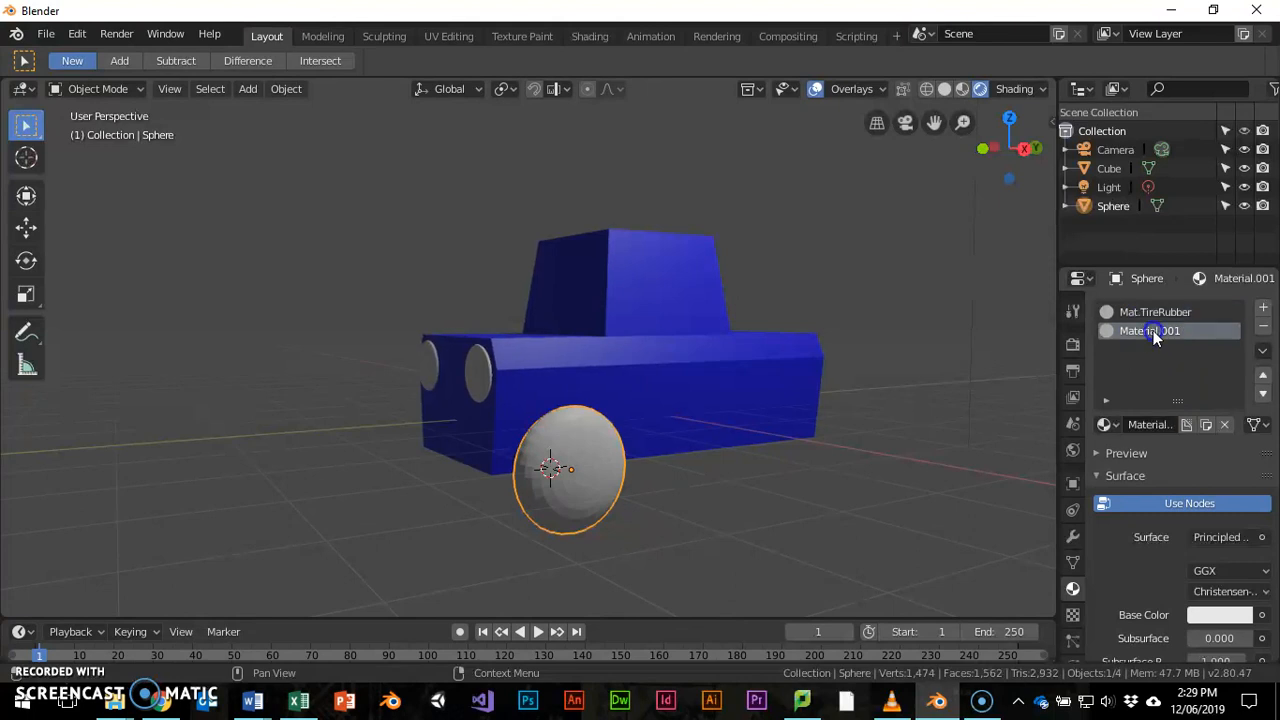
left_click(1141, 427)
type("Mat.Hubcap")
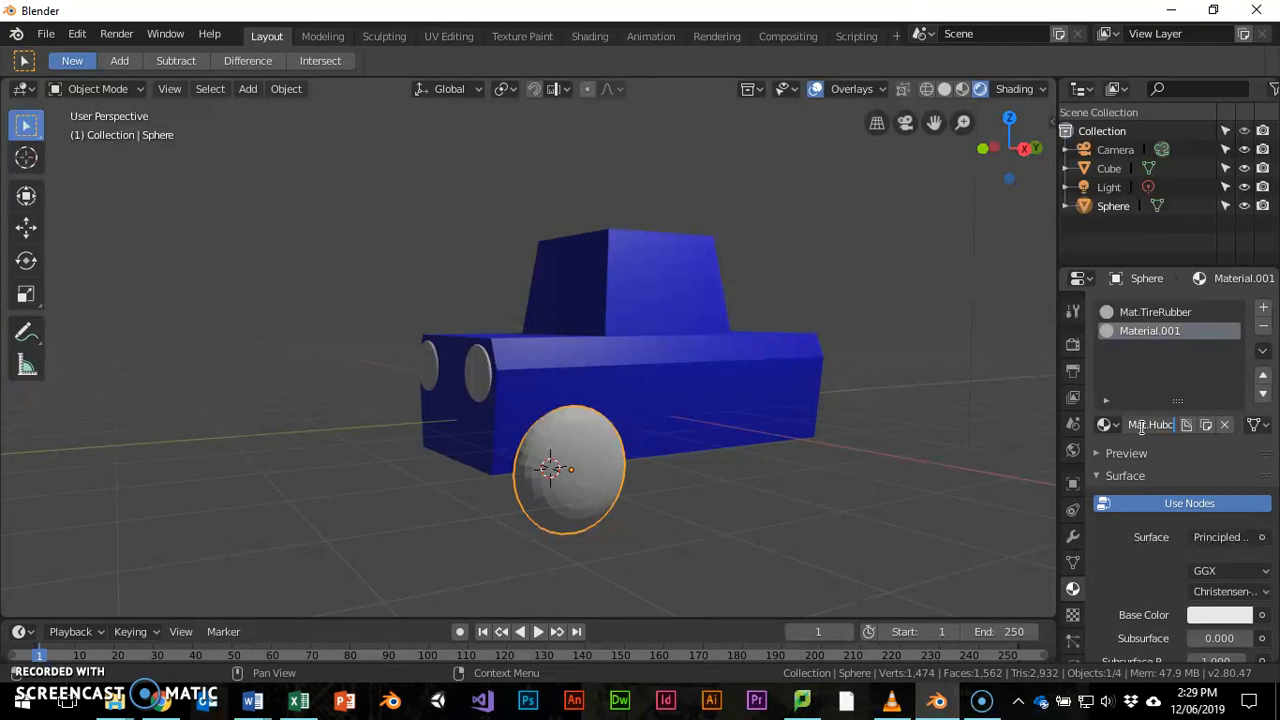
key("Return")
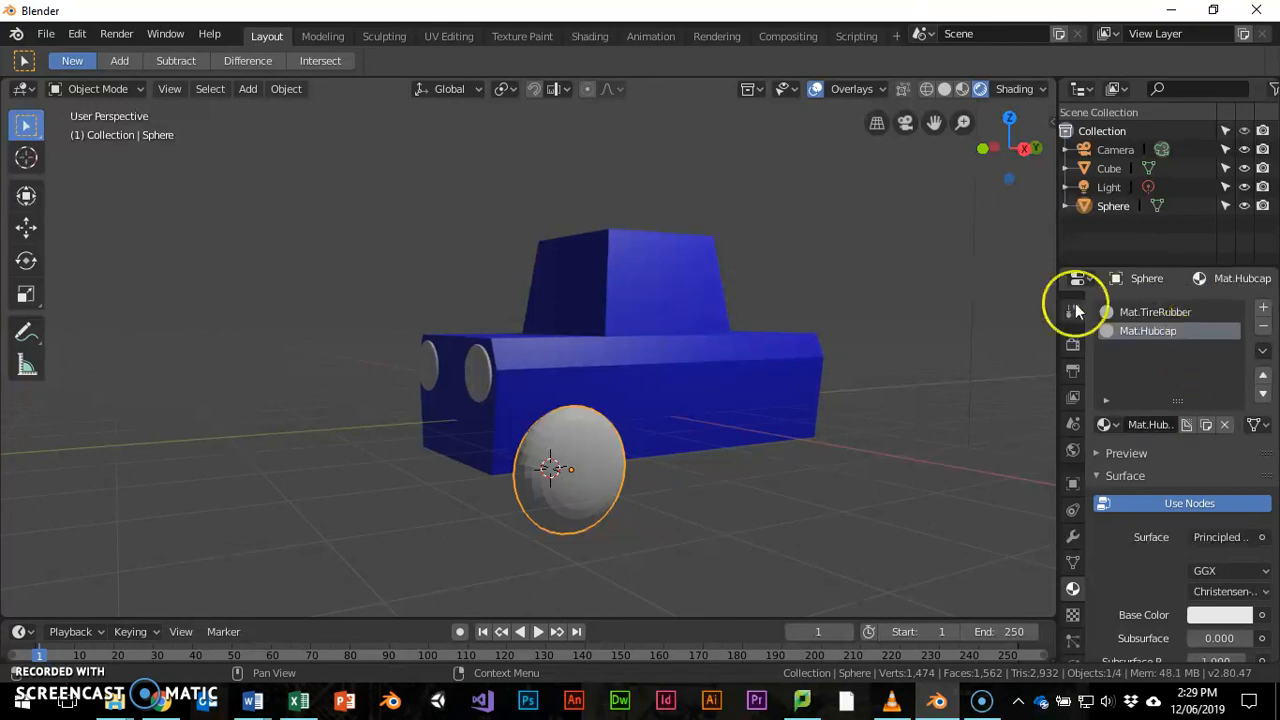
Step: Widen the properties editor and set the Base Color of Mat.TireRubber to near black, with an HSV value of 0.073
left_click(1055, 359)
left_click_drag(1055, 359, 986, 360)
left_click(1105, 312)
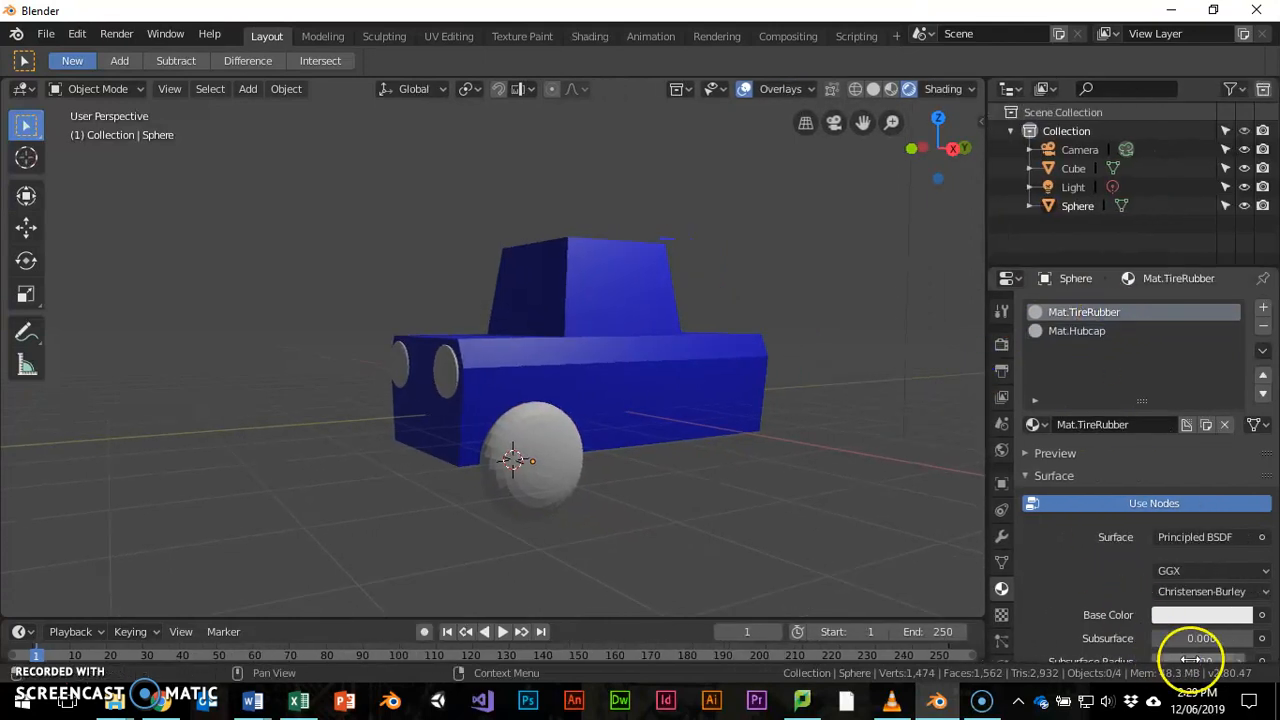
left_click(1217, 618)
scroll(1245, 438, "down", 15)
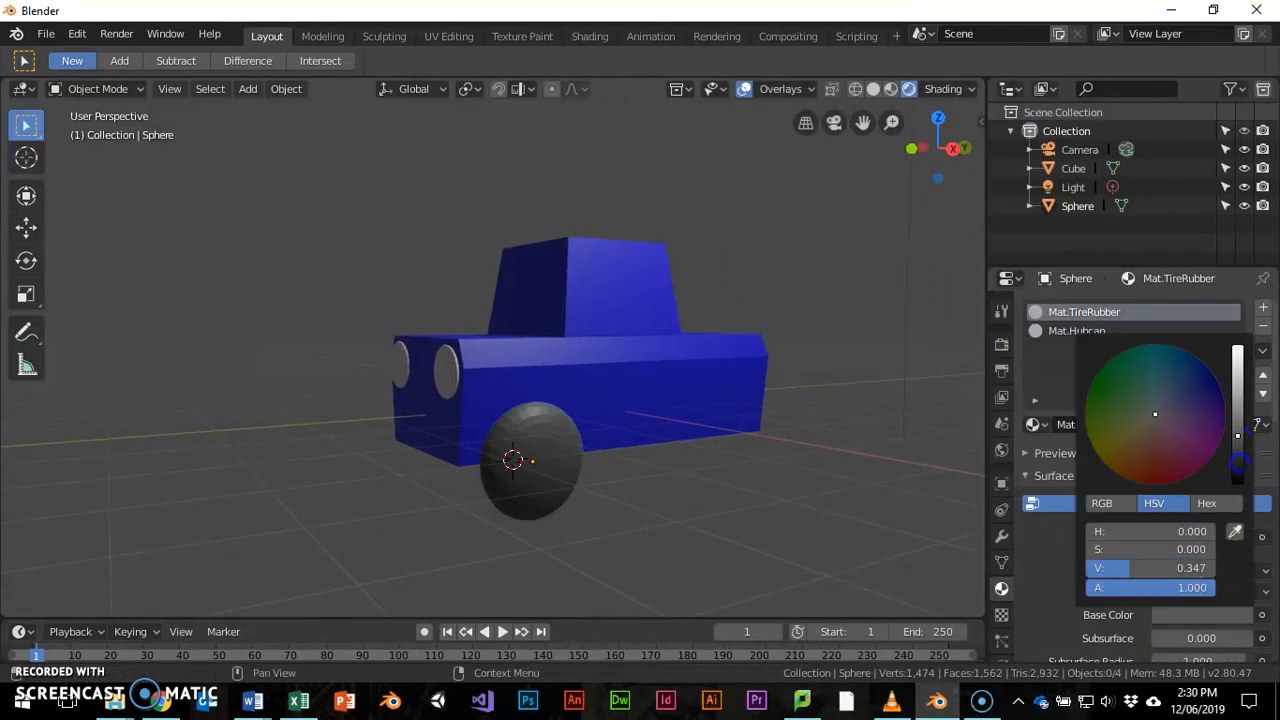
left_click(1239, 470)
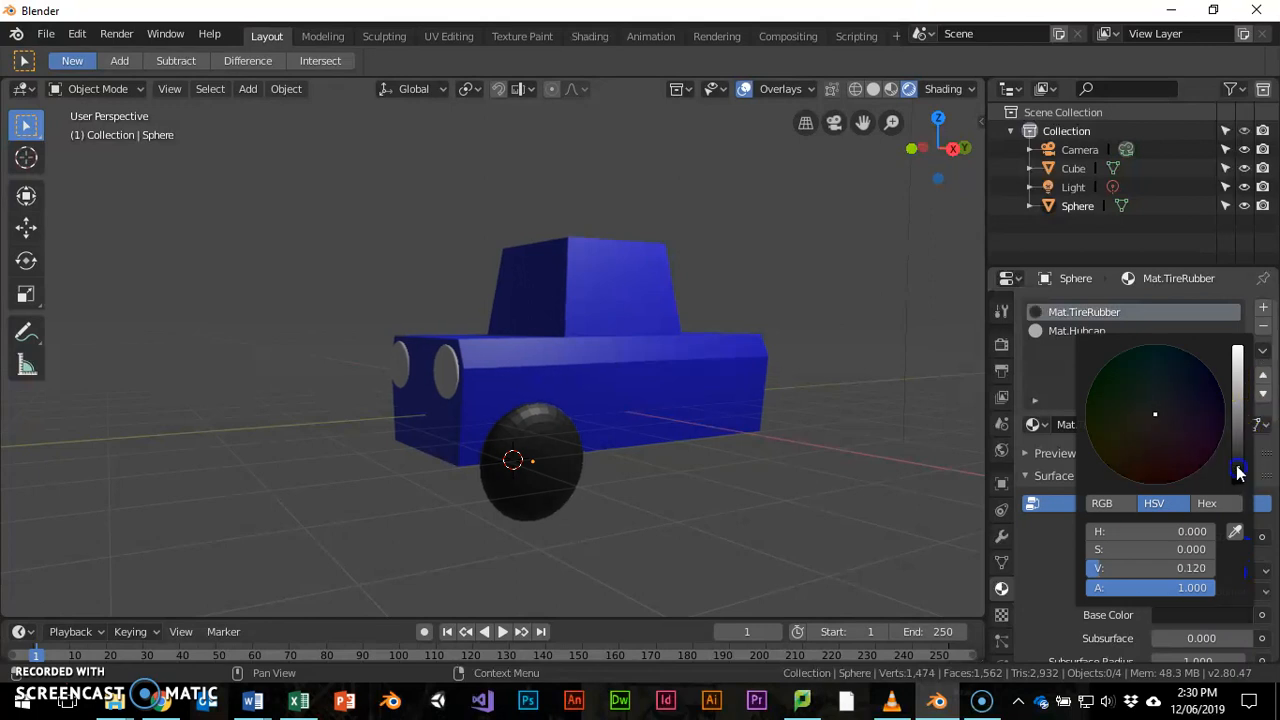
left_click_drag(1241, 471, 1240, 487)
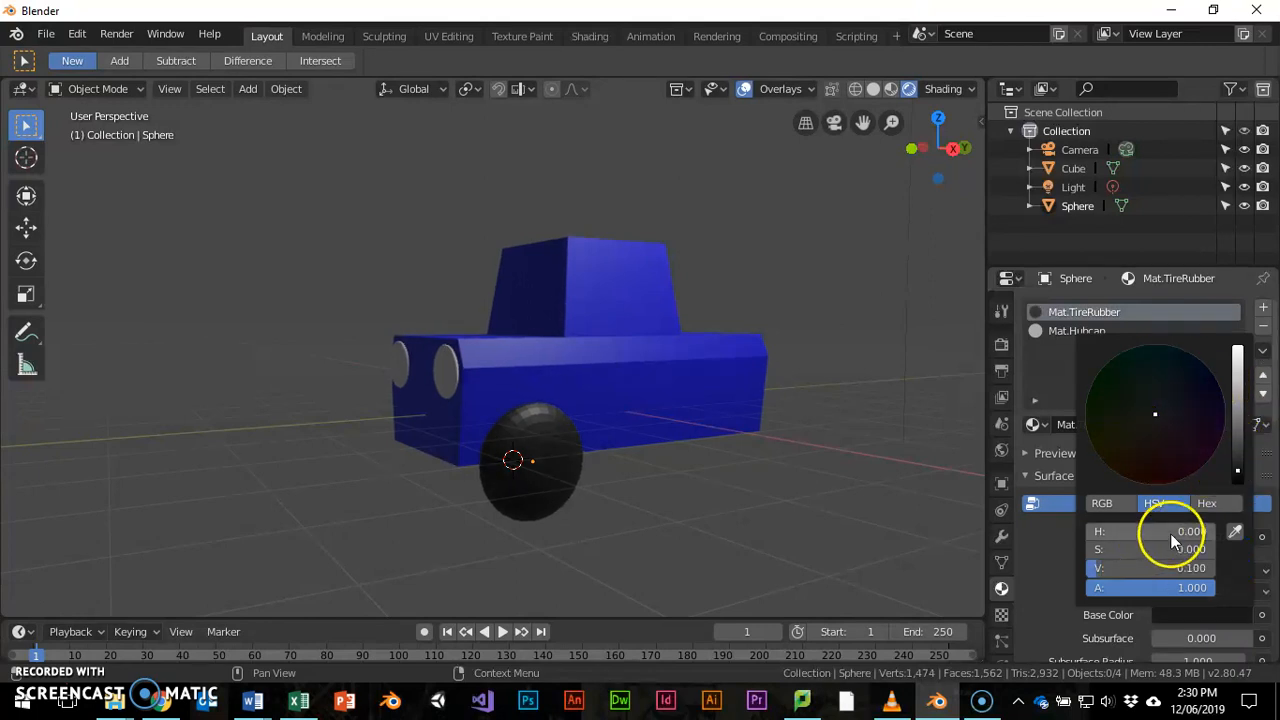
left_click(1239, 477)
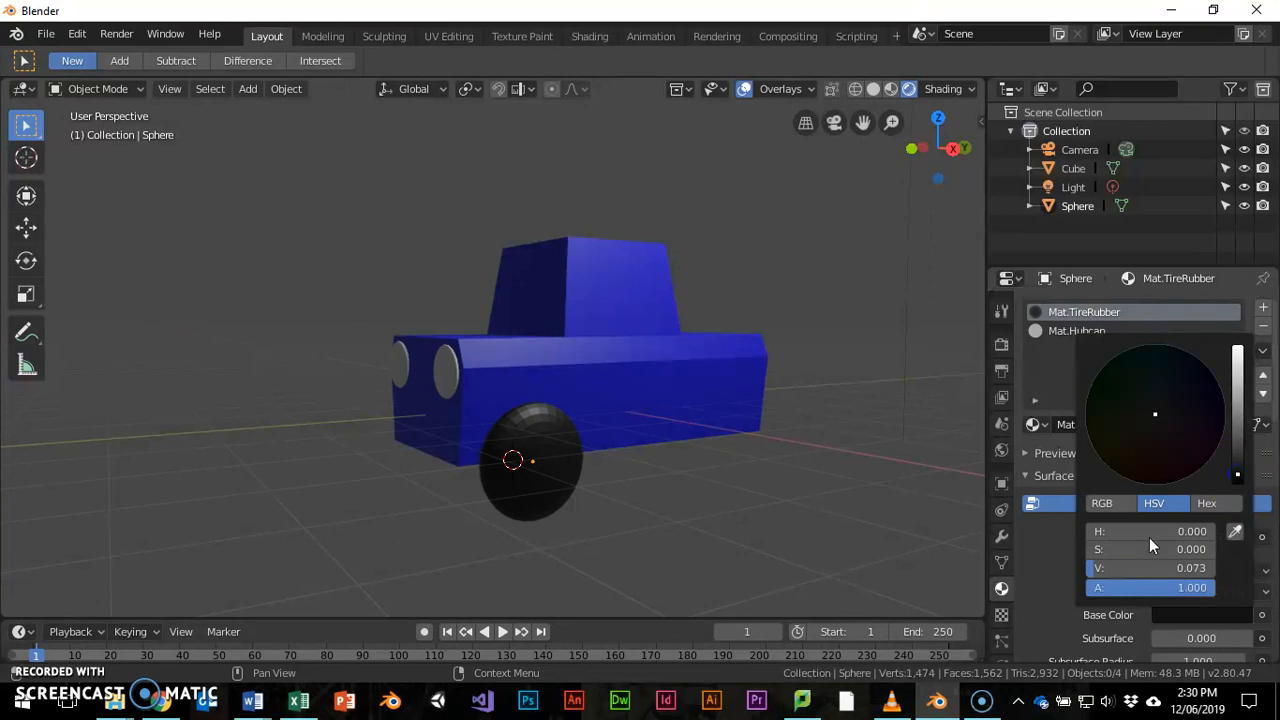
left_click(1054, 566)
Step: Look through the surface, volume and blend settings of the Mat.TireRubber material
scroll(1125, 523, "down", 6)
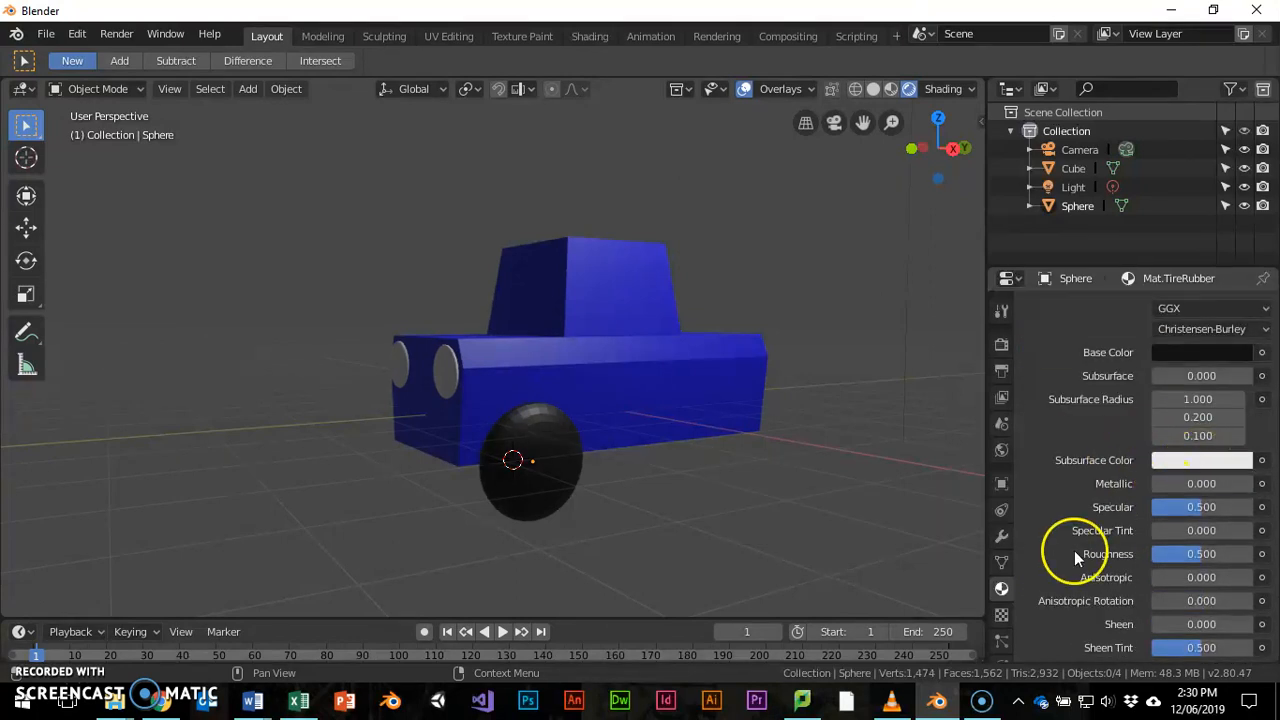
scroll(1110, 478, "up", 1)
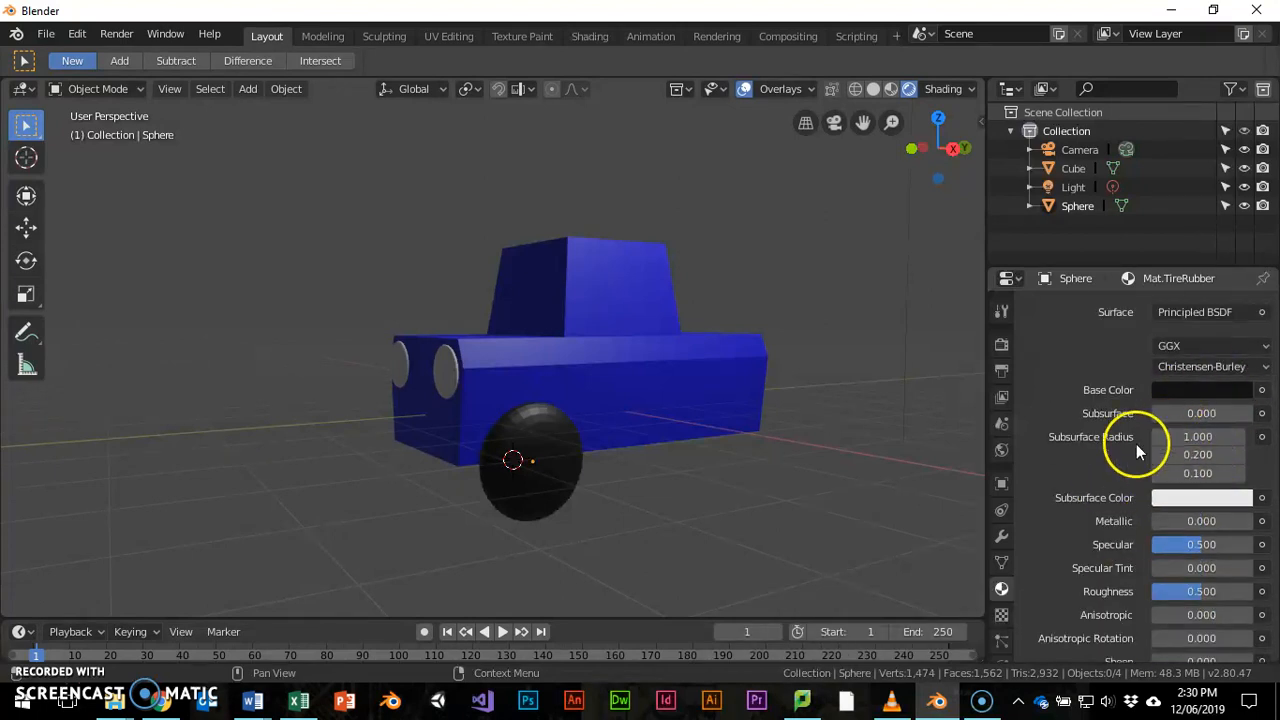
scroll(1095, 505, "down", 3)
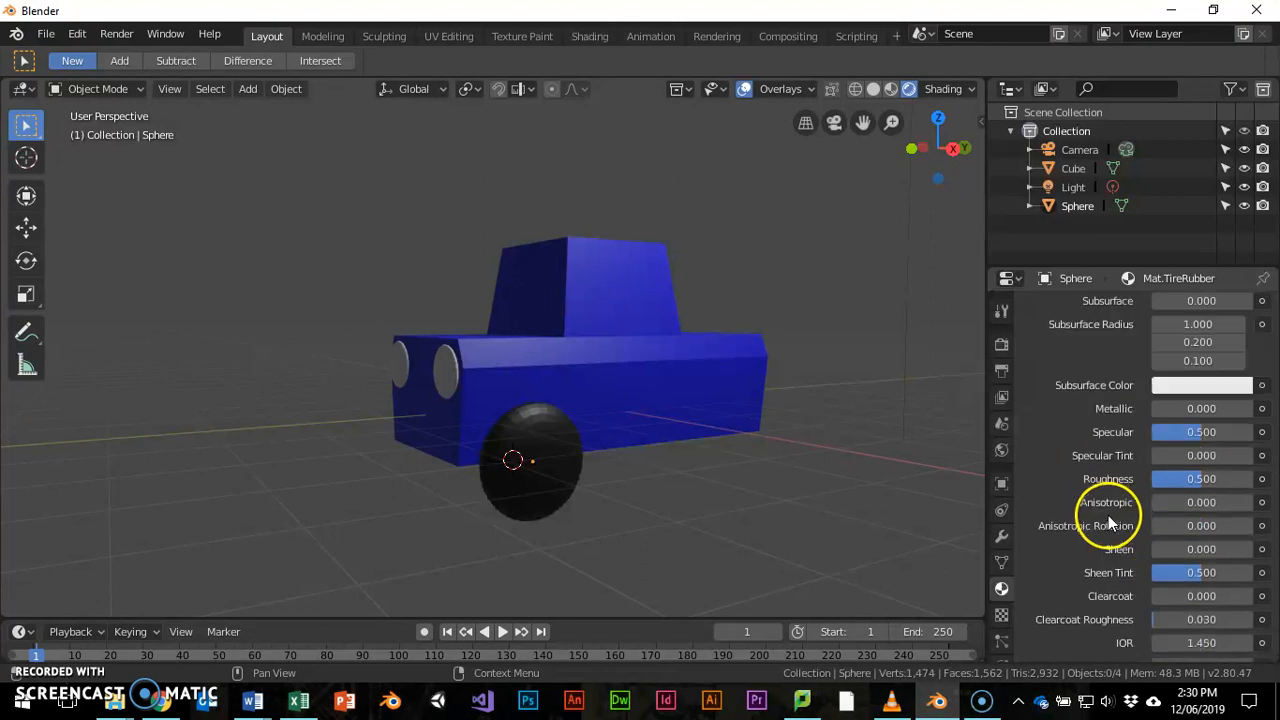
scroll(1110, 515, "up", 6)
scroll(1110, 514, "up", 3)
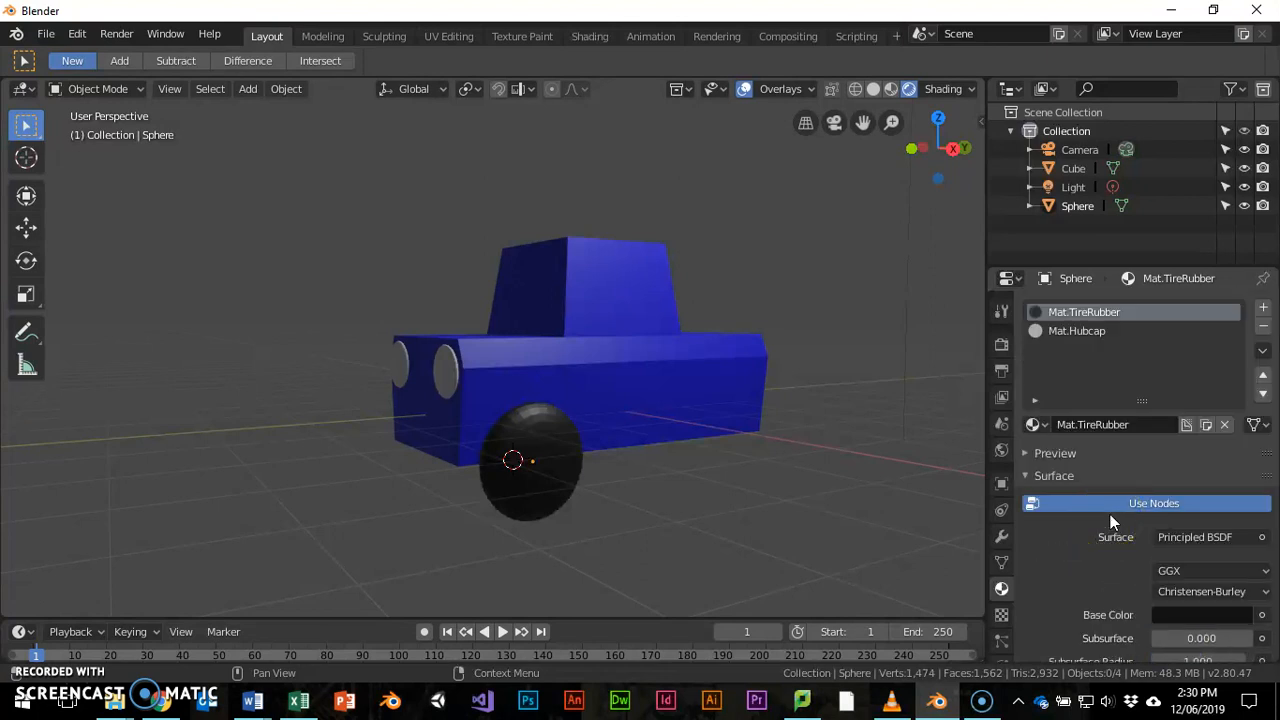
scroll(1110, 514, "down", 3)
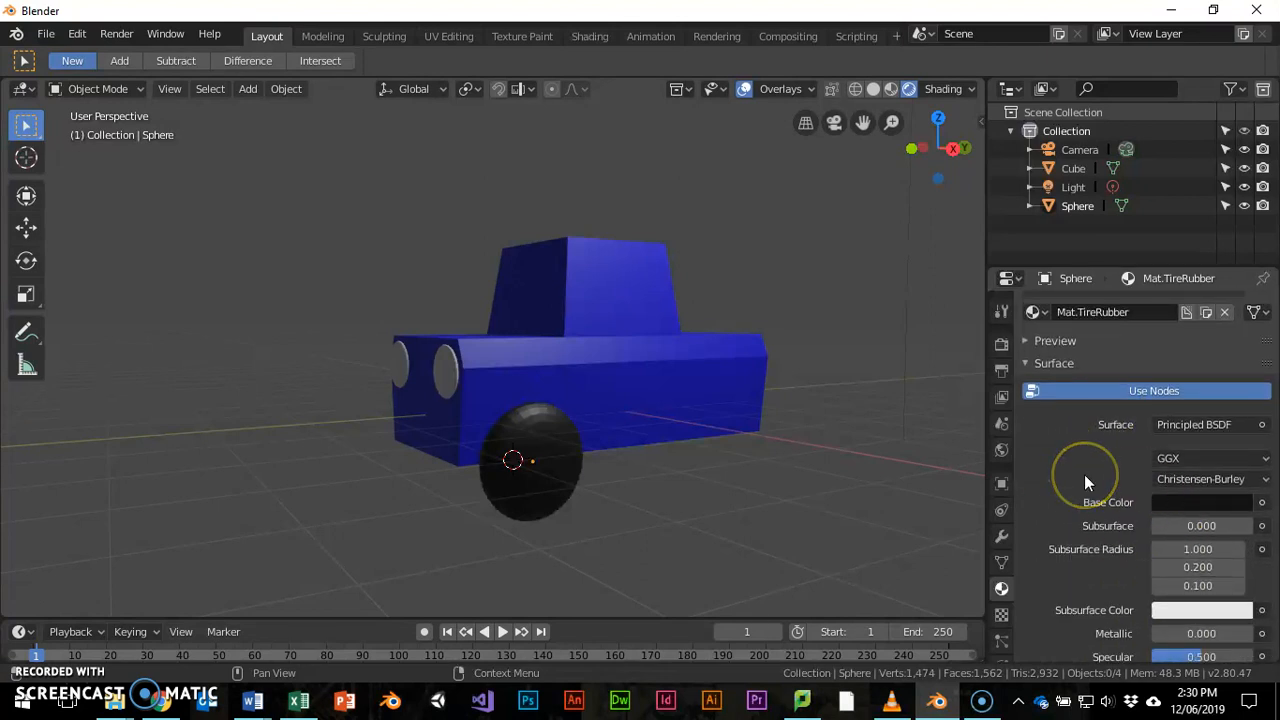
scroll(1085, 477, "down", 12)
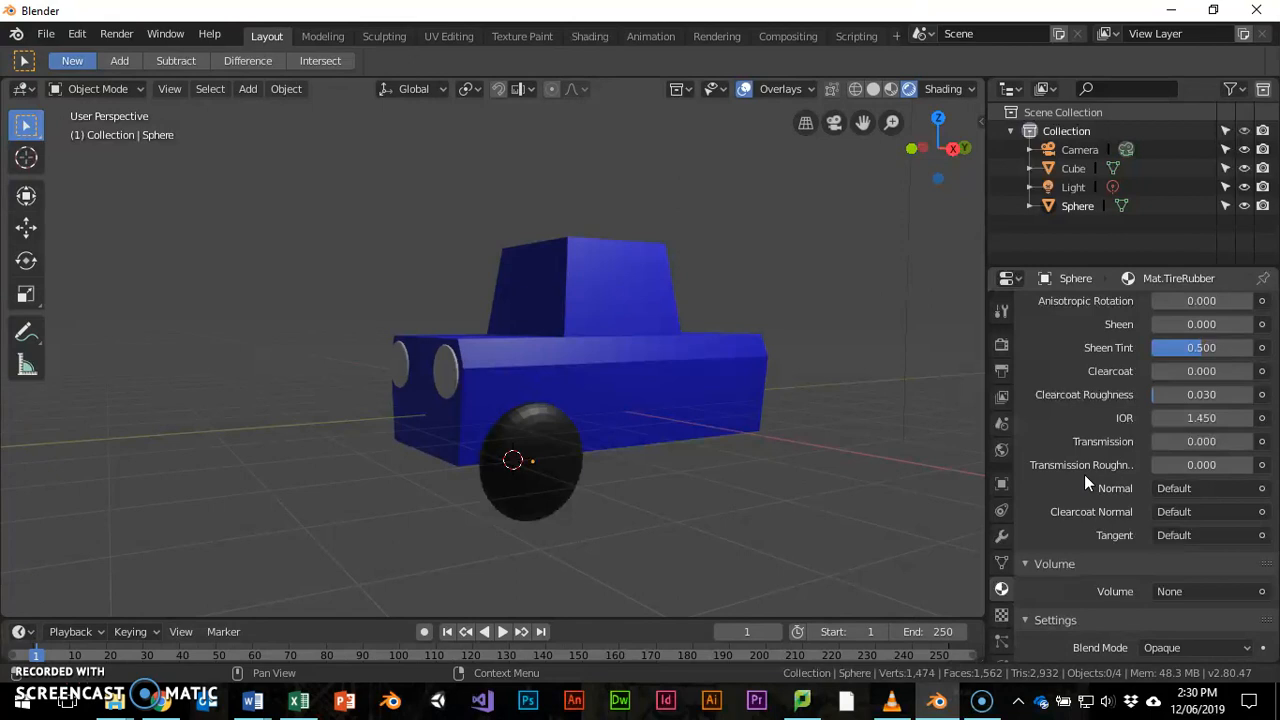
scroll(1087, 393, "up", 15)
Step: Select the Mat.Hubcap slot and set its Base Color to a pale lavender blue
left_click(1080, 332)
scroll(1090, 525, "down", 5)
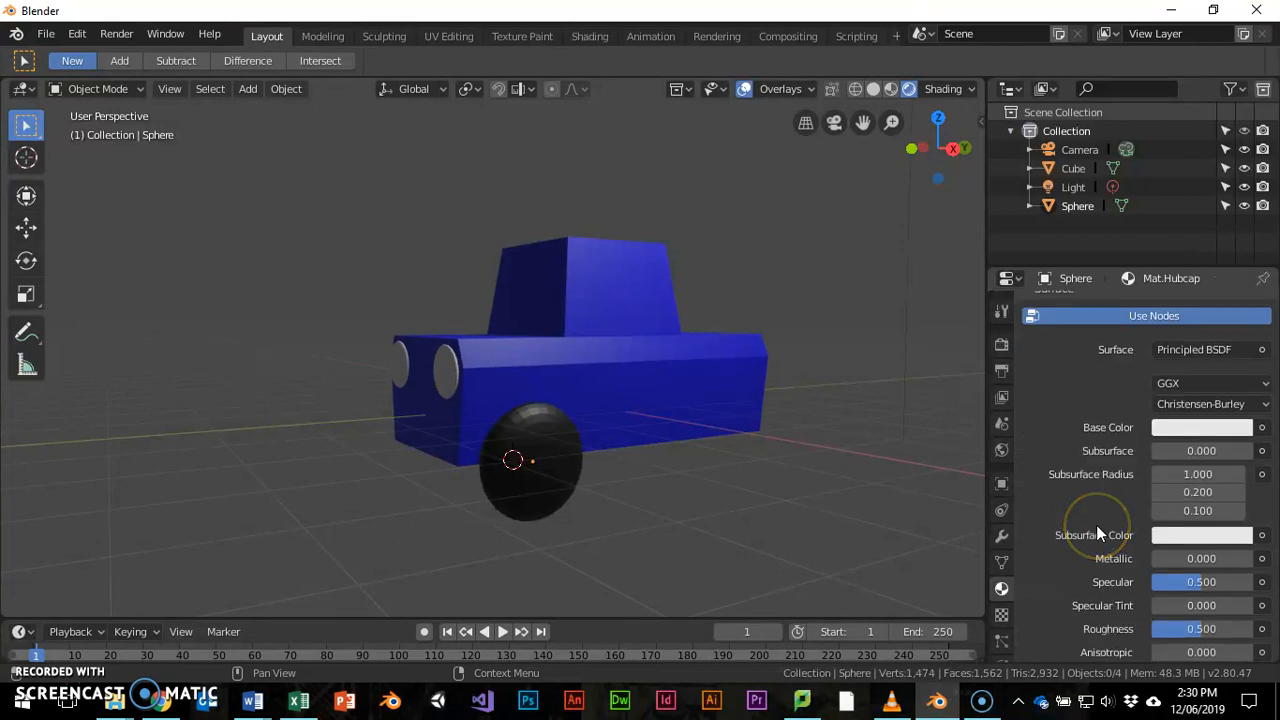
scroll(1096, 533, "down", 1)
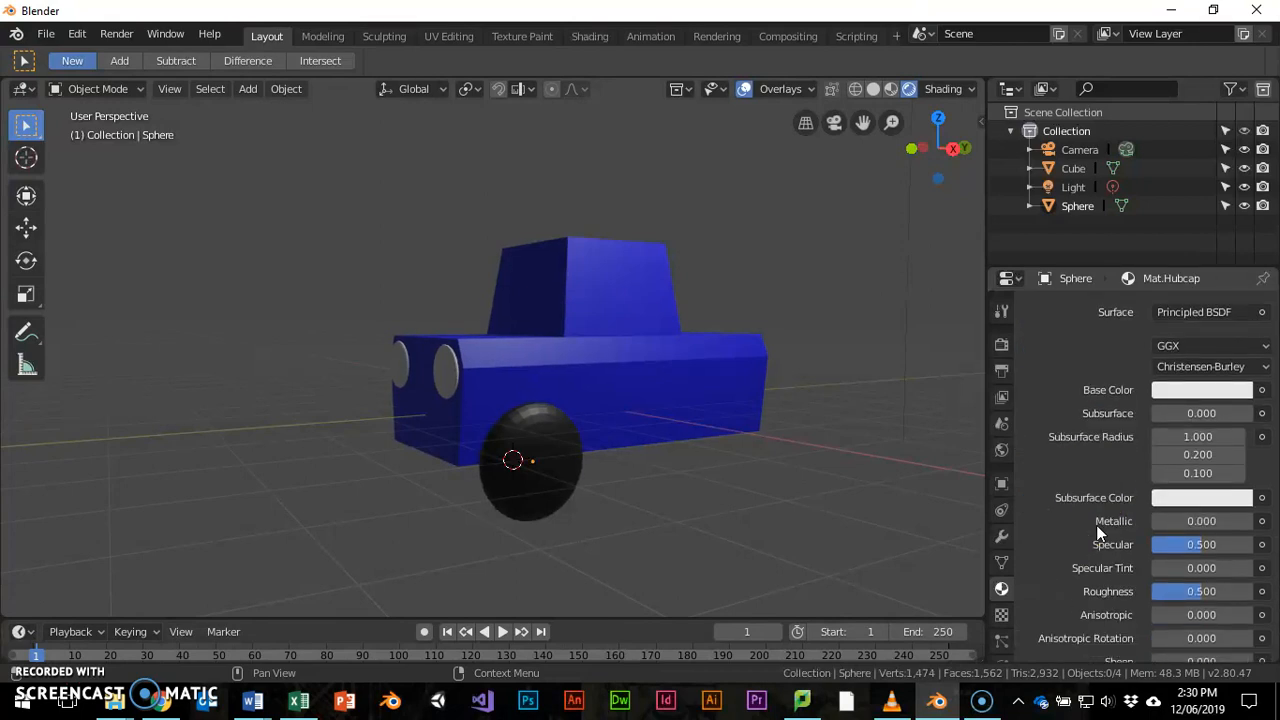
left_click(1212, 410)
left_click(1194, 390)
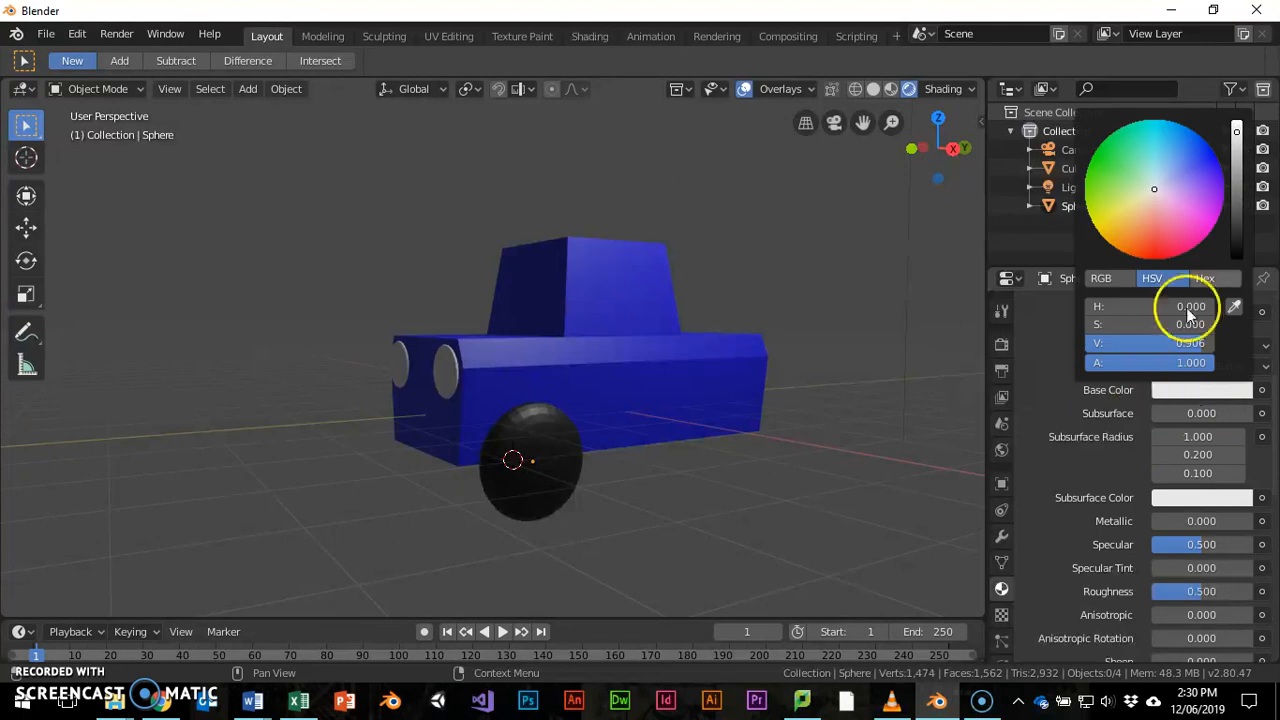
left_click(1163, 194)
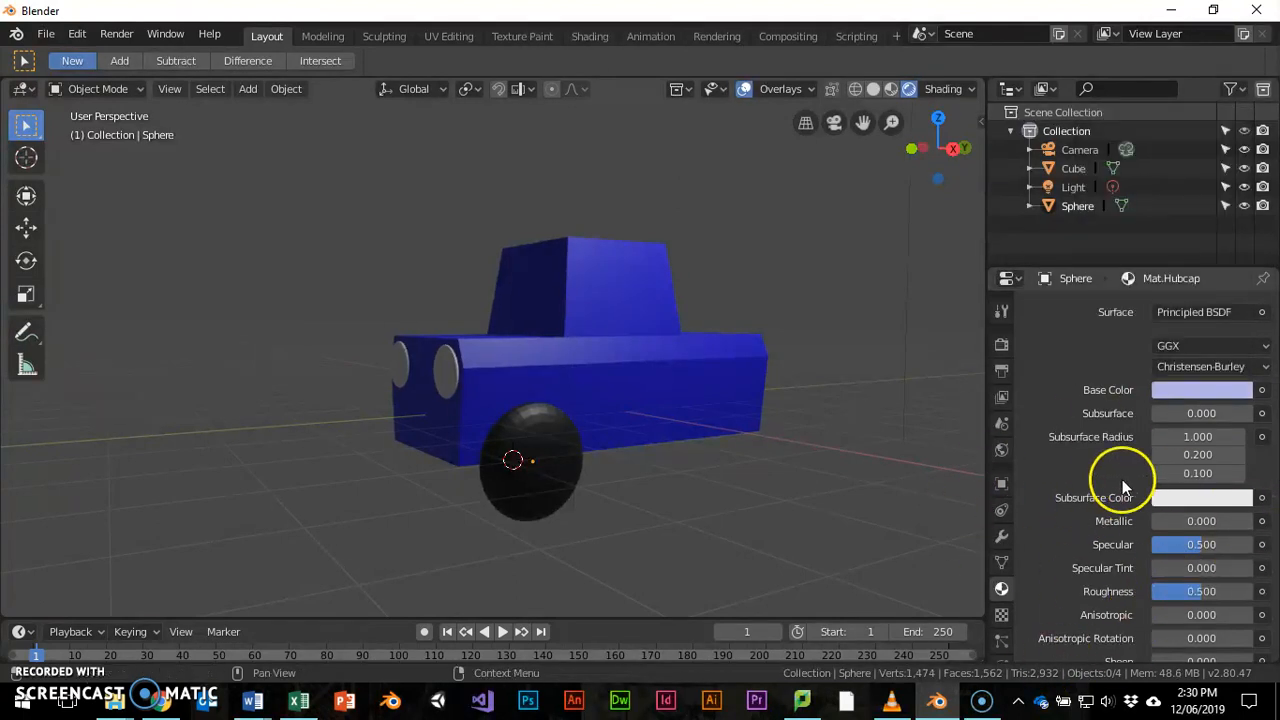
Step: Set the Metallic value of Mat.Hubcap to 0.810
left_click(1155, 525)
type("0.36")
key("Return")
left_click_drag(1187, 522, 1252, 522)
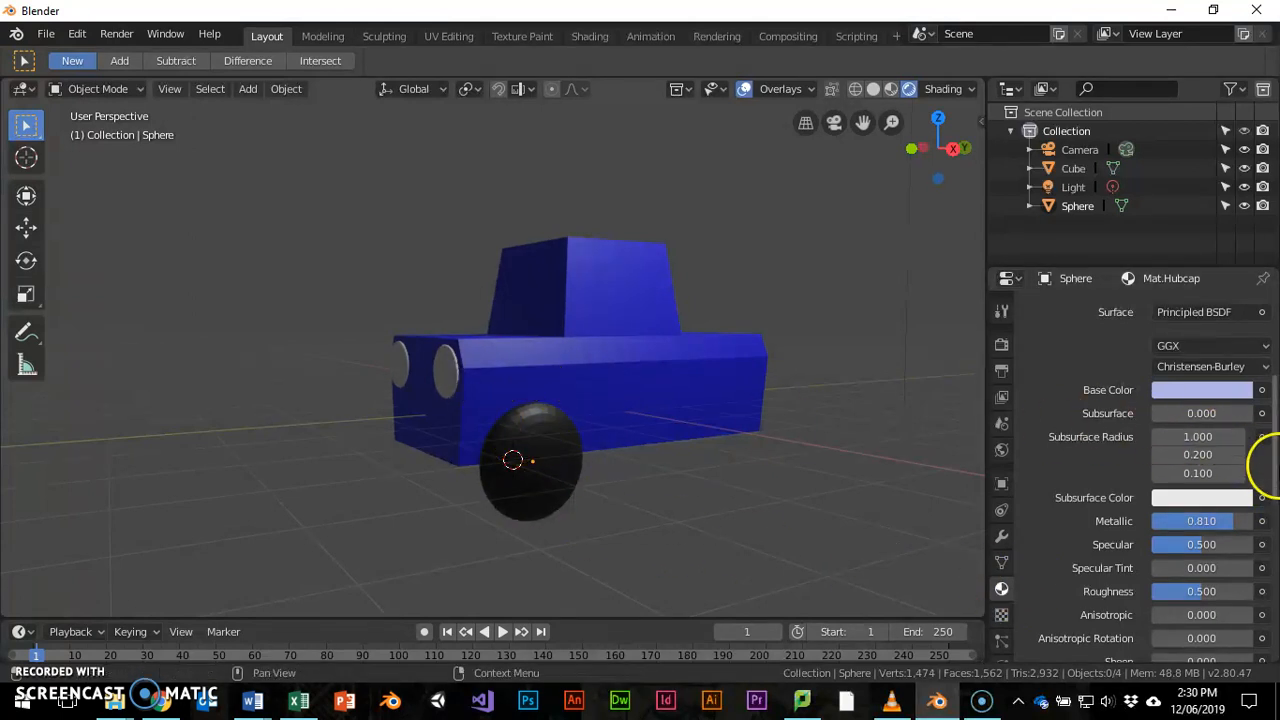
Step: Expand the Mat.Hubcap preview and set the material's Specular value to 0.690
scroll(1270, 440, "up", 5)
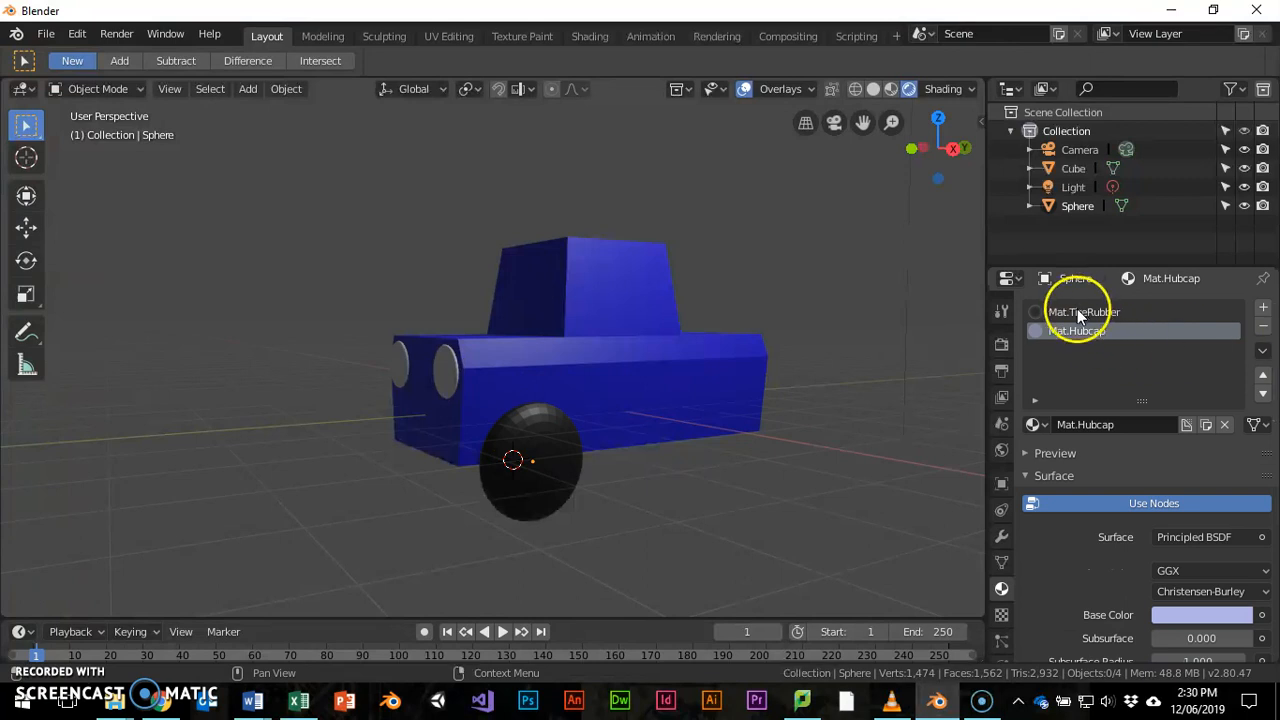
left_click(1036, 456)
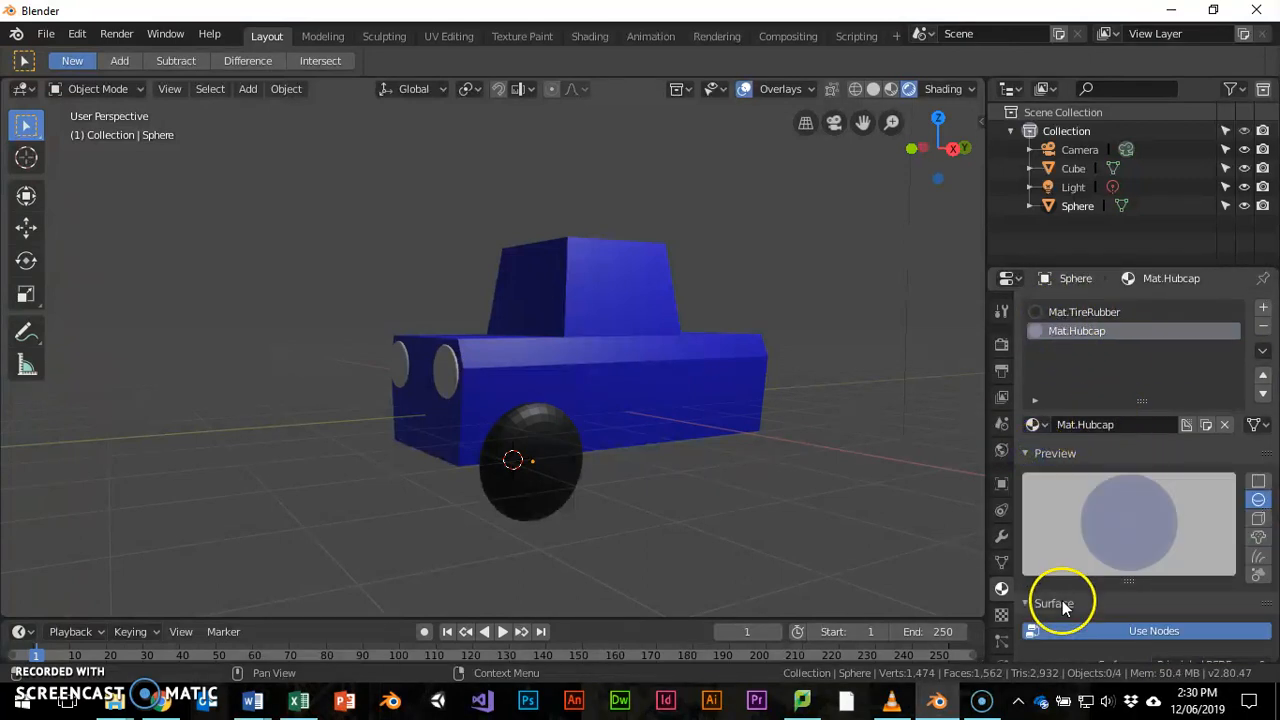
scroll(1113, 617, "down", 8)
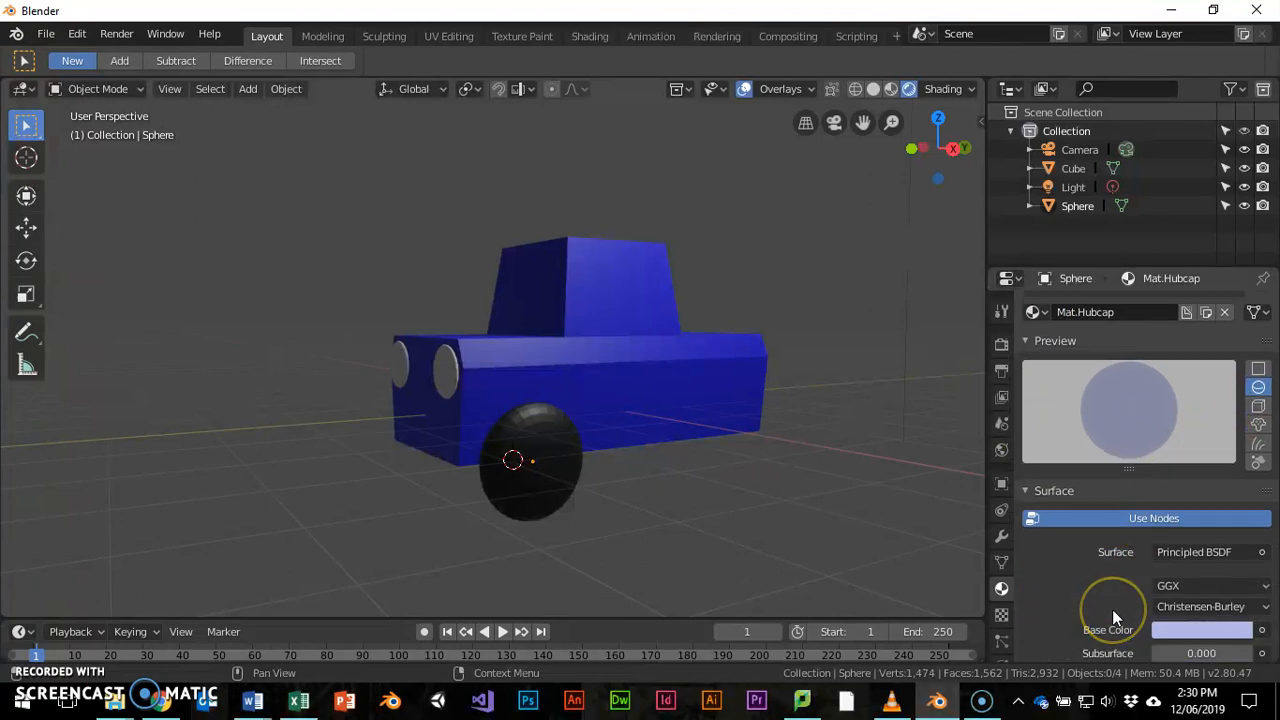
scroll(1112, 609, "down", 3)
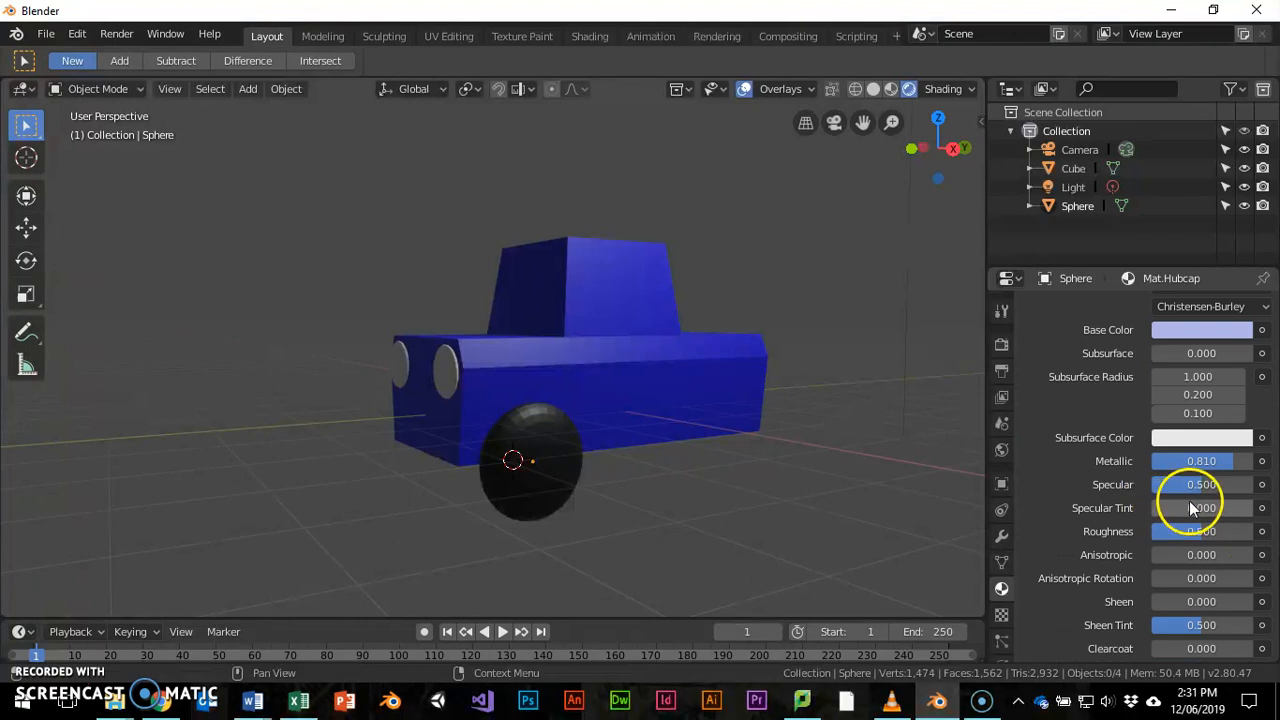
left_click_drag(1207, 486, 1203, 476)
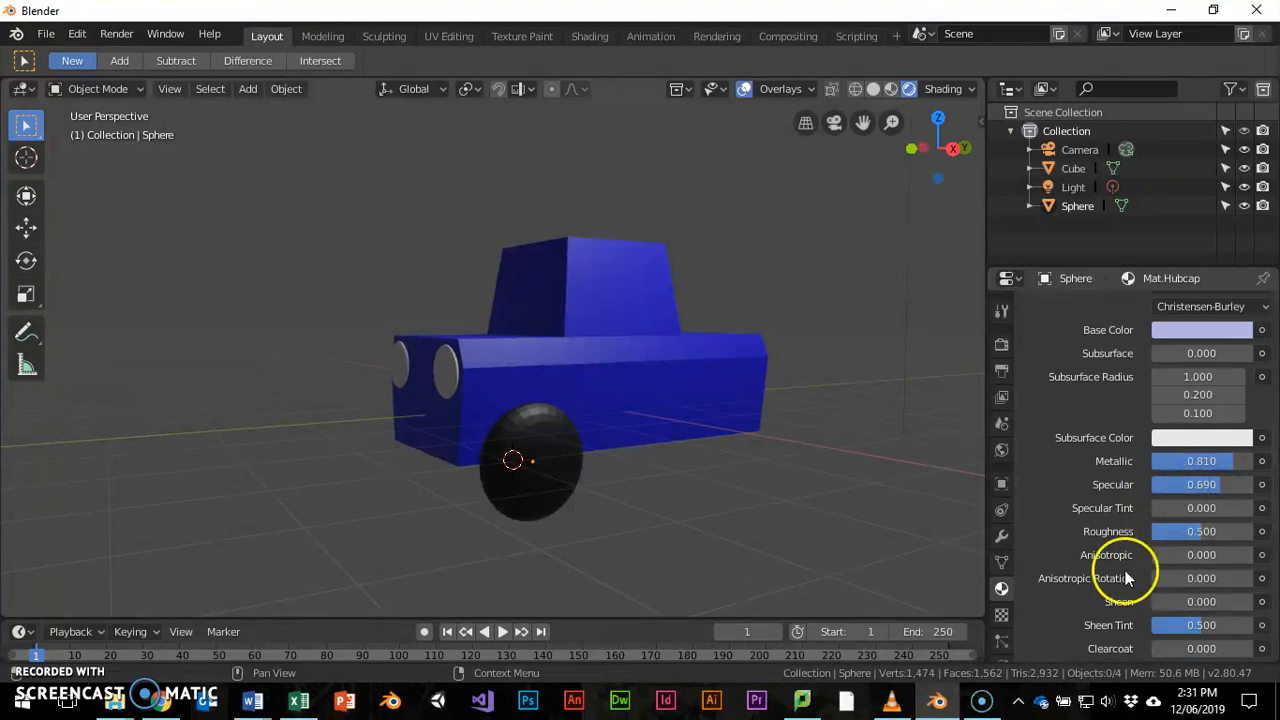
scroll(1097, 567, "down", 4)
scroll(1097, 567, "down", 5)
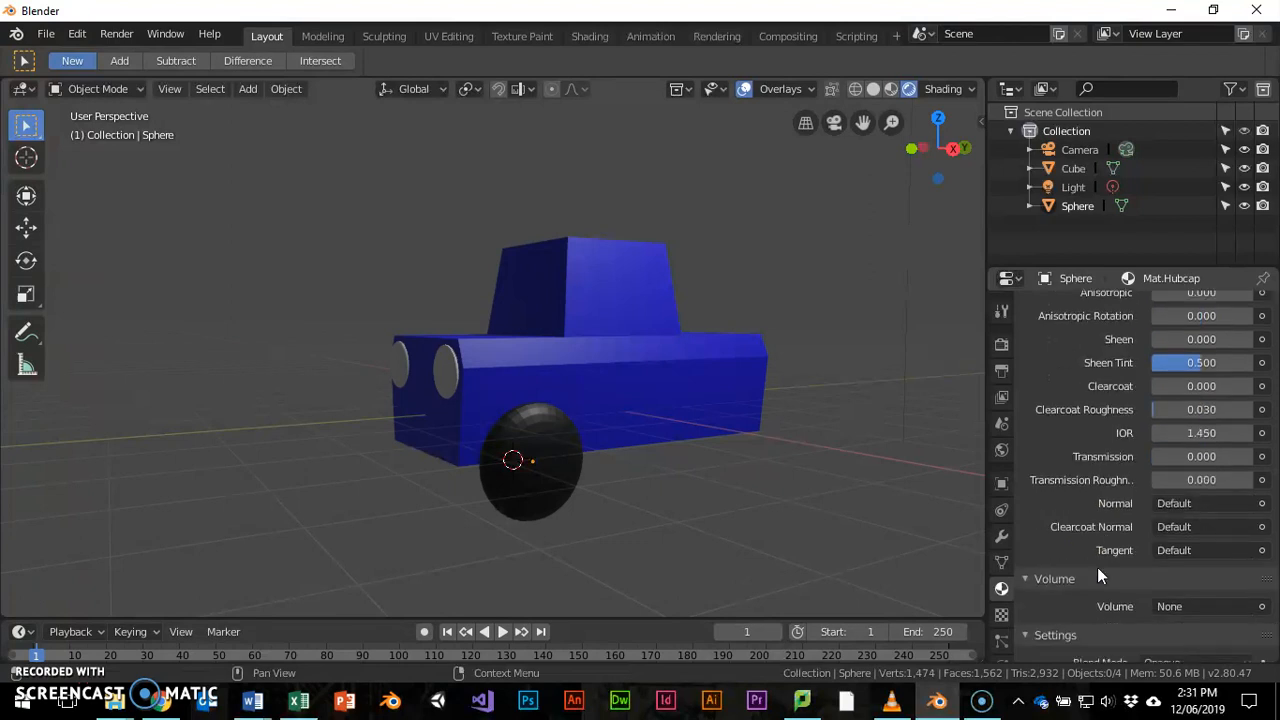
scroll(1097, 567, "up", 9)
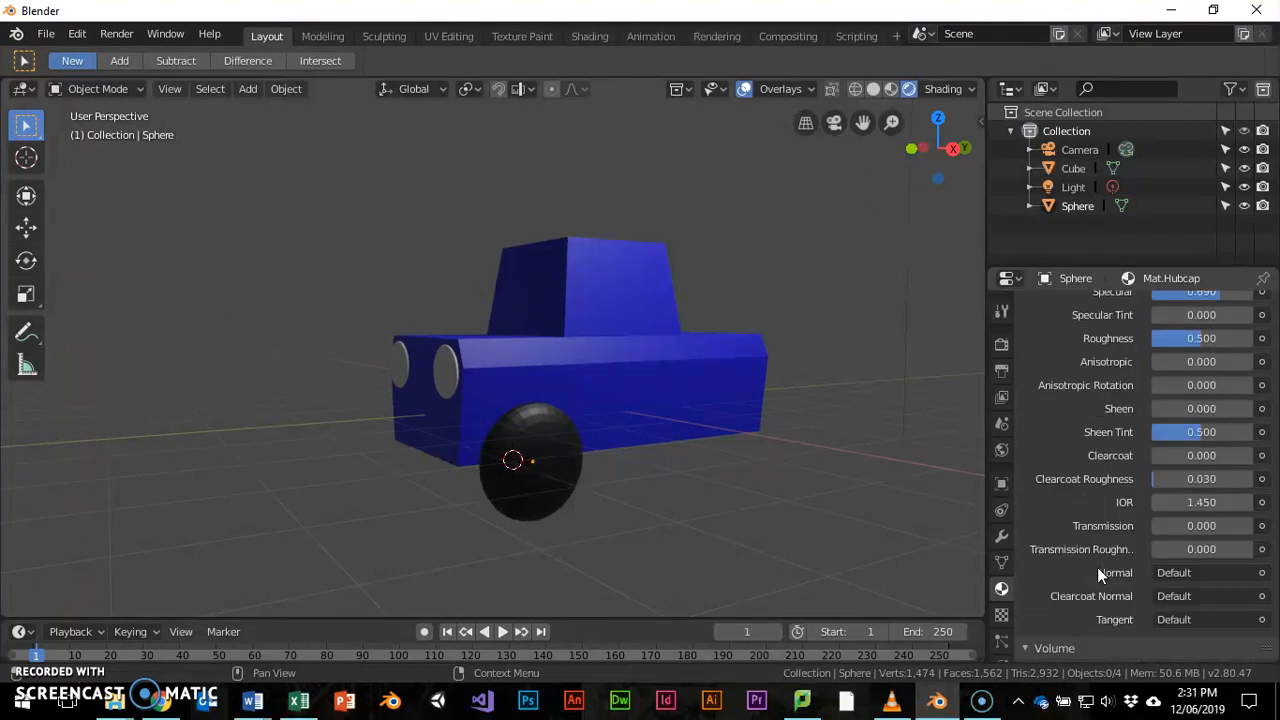
Step: Select the wheel sphere and enter Edit Mode with the outer face of the wheel in close view
left_click(940, 573)
left_click(554, 443)
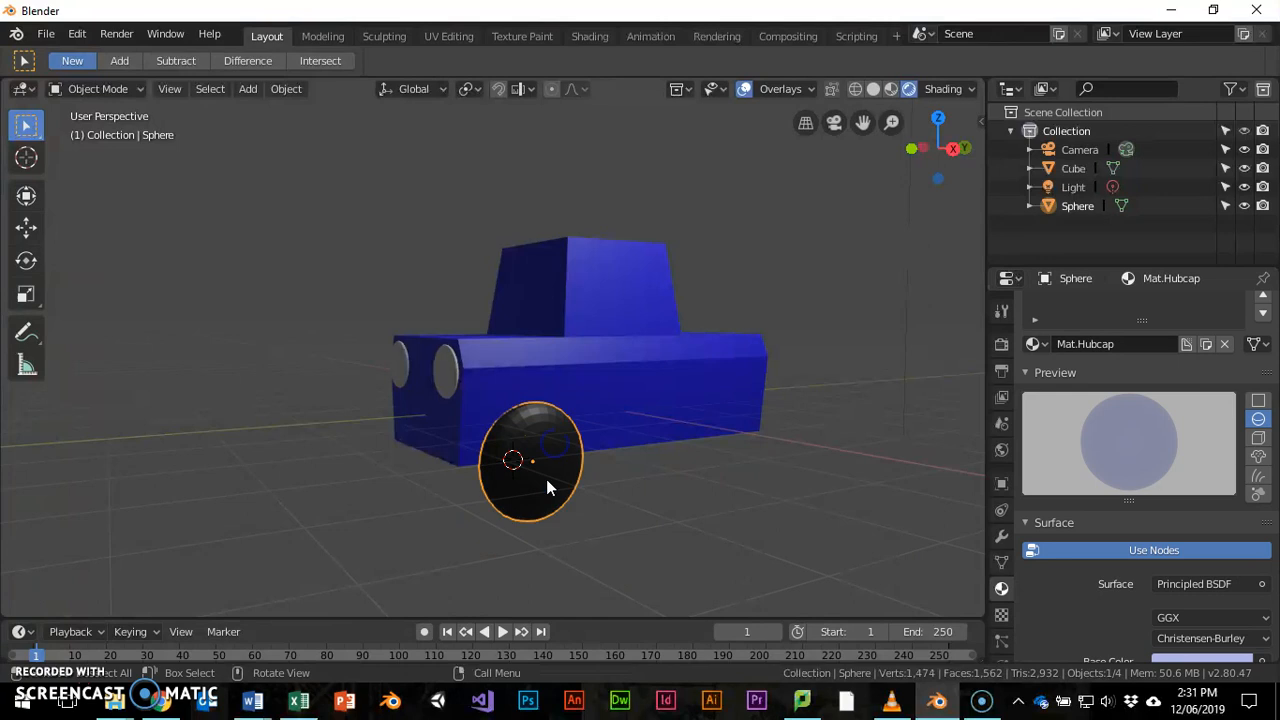
key("Tab")
middle_click_drag(600, 465, 591, 391)
scroll(610, 408, "up", 3)
scroll(610, 408, "up", 1)
key("c")
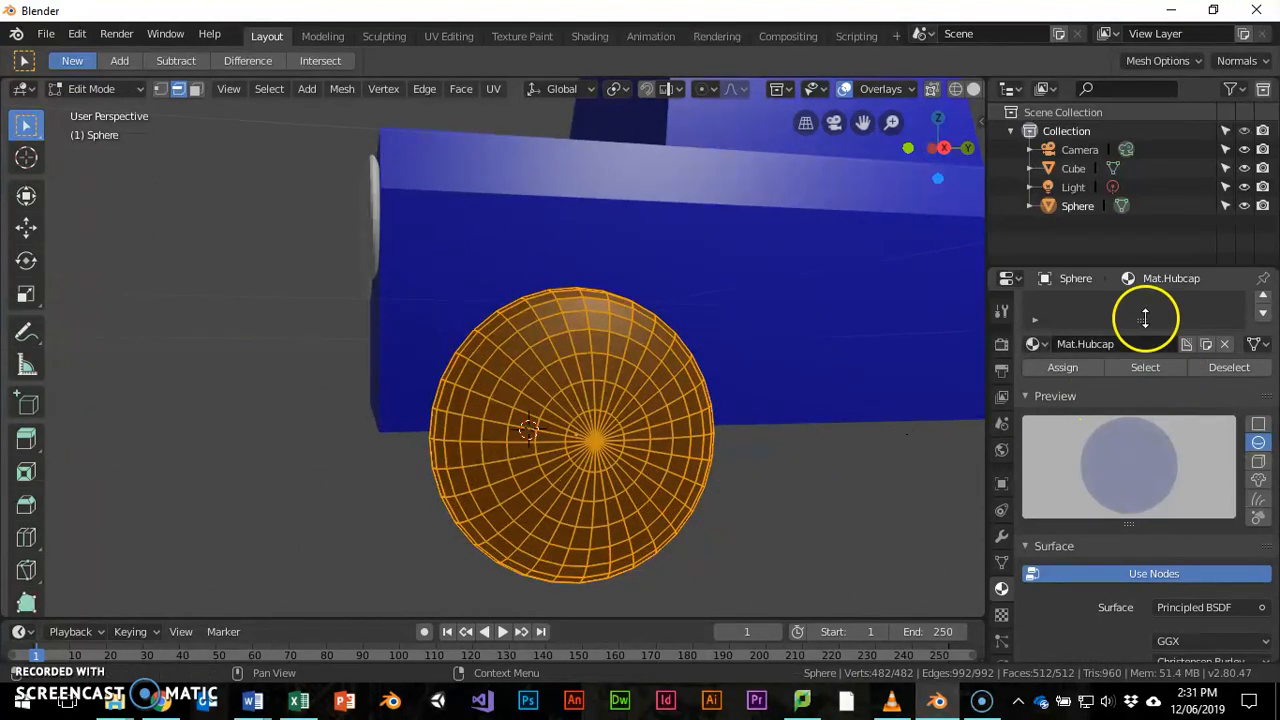
Step: Make Mat.TireRubber the active material slot and deselect the entire wheel mesh
scroll(1143, 317, "up", 2)
left_click(1076, 313)
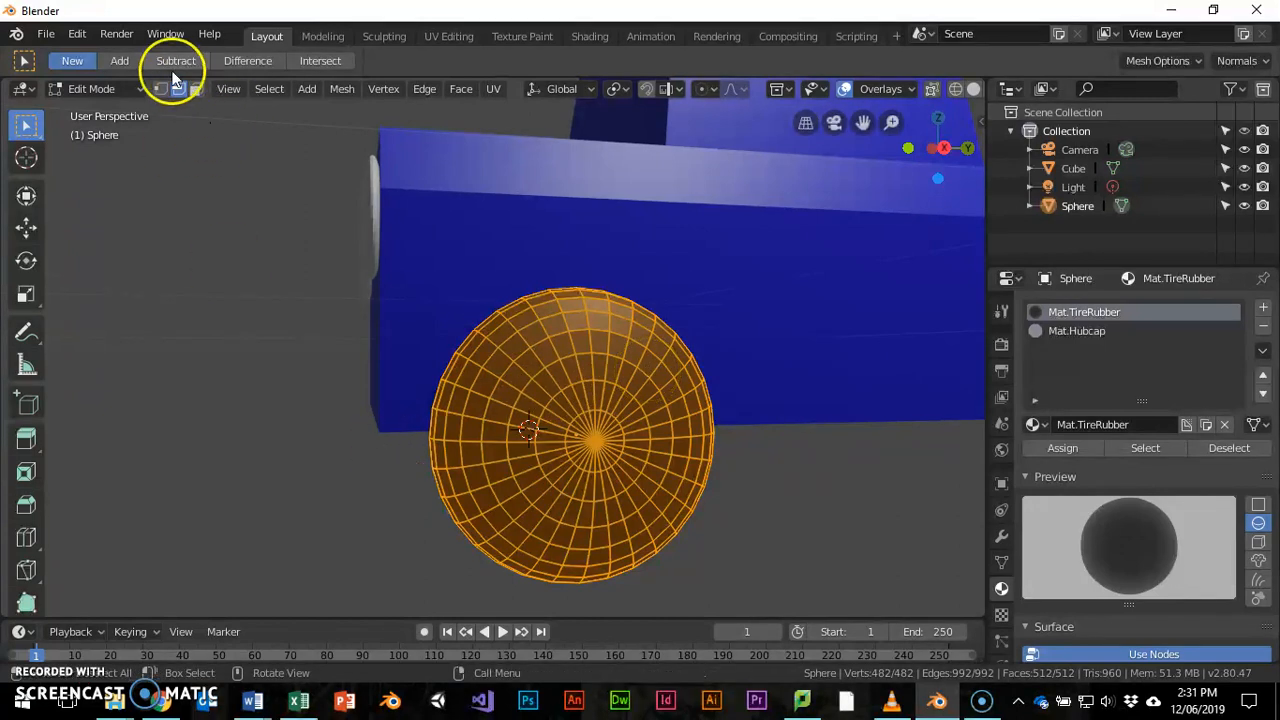
left_click(264, 92)
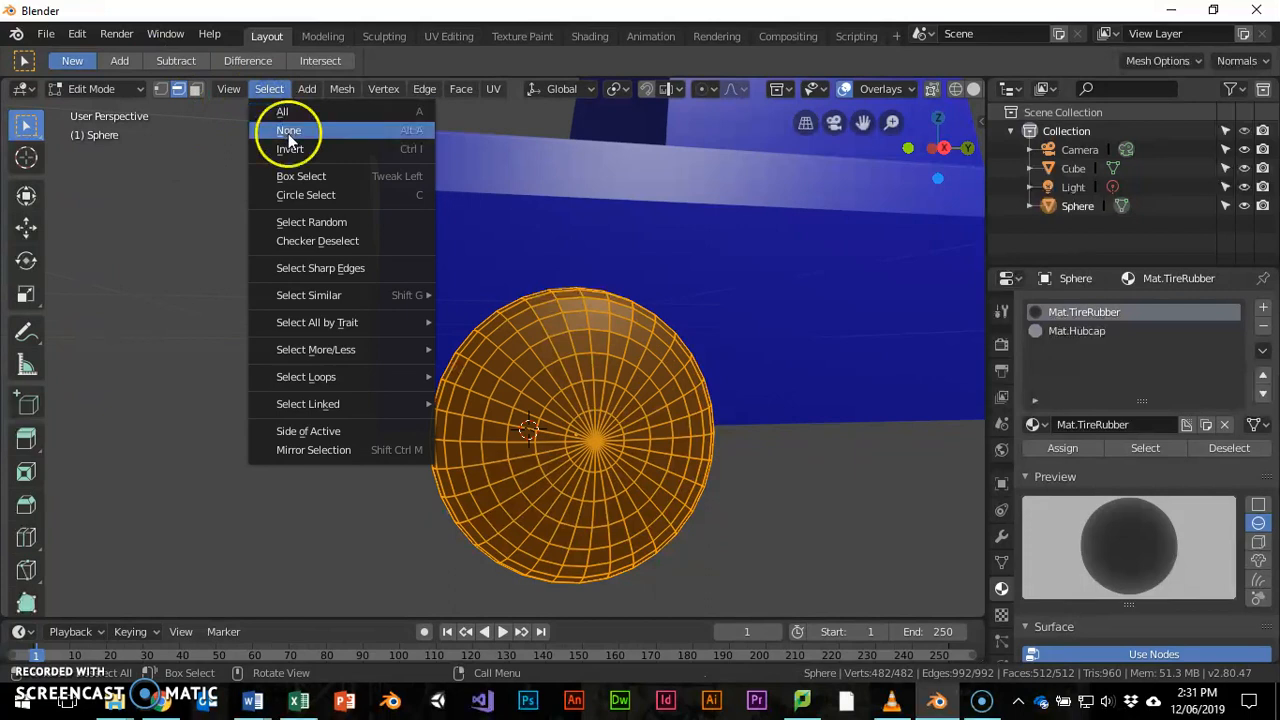
left_click(287, 131)
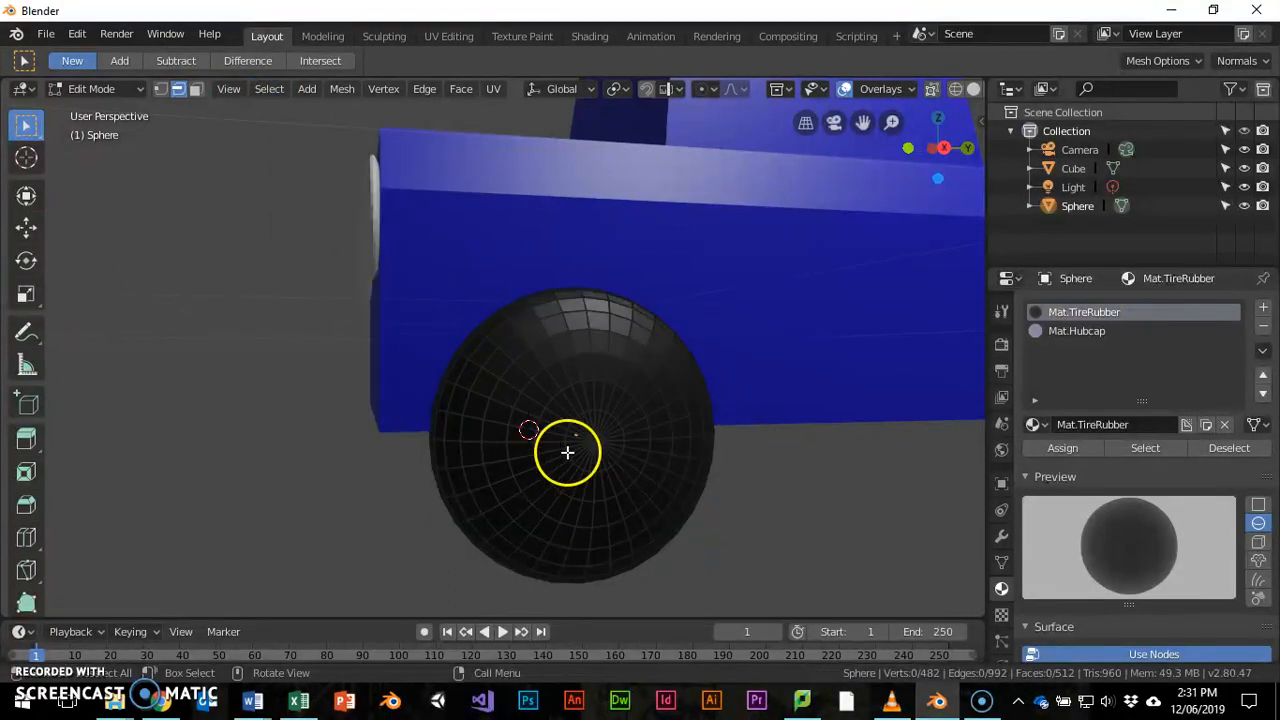
Step: Circle-select the two innermost rings of faces at the wheel's outer centre, excluding the radial edges beyond them
key("c")
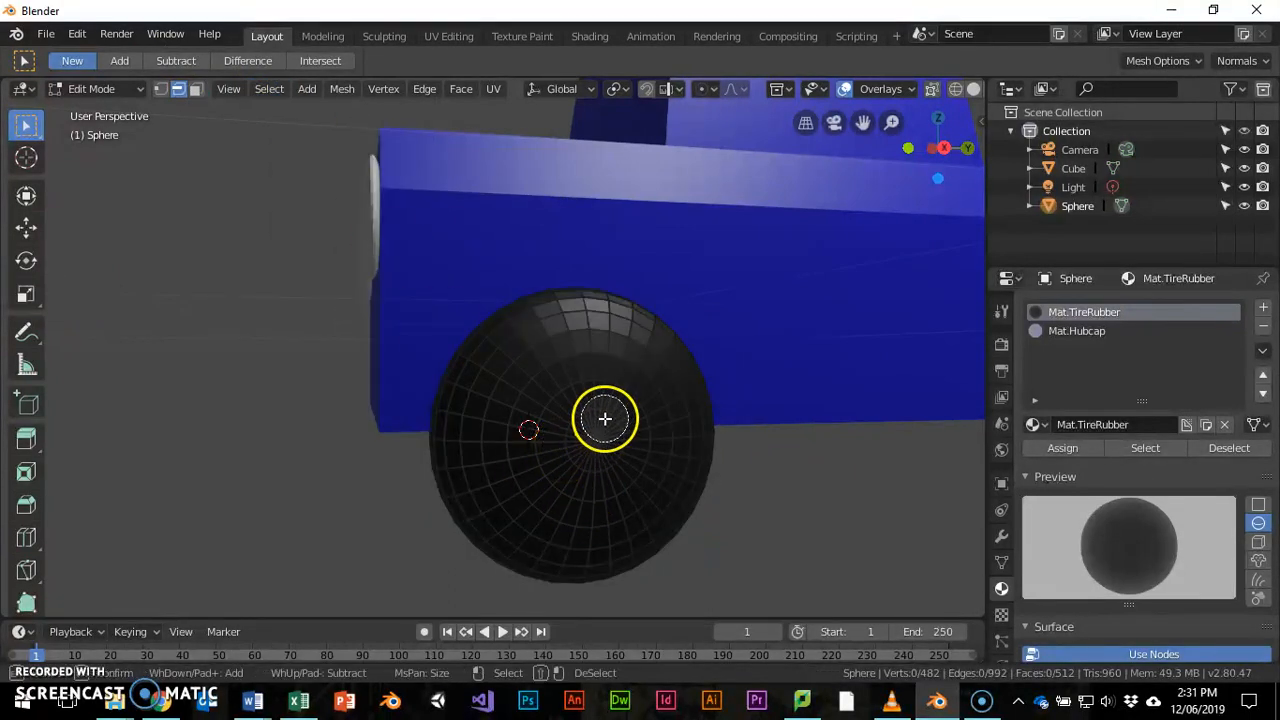
left_click_drag(605, 418, 585, 403)
mouse_move(559, 421)
left_mouse_down()
mouse_move(551, 446)
mouse_move(569, 477)
mouse_move(606, 474)
mouse_move(624, 449)
mouse_move(623, 412)
mouse_move(591, 402)
left_mouse_up()
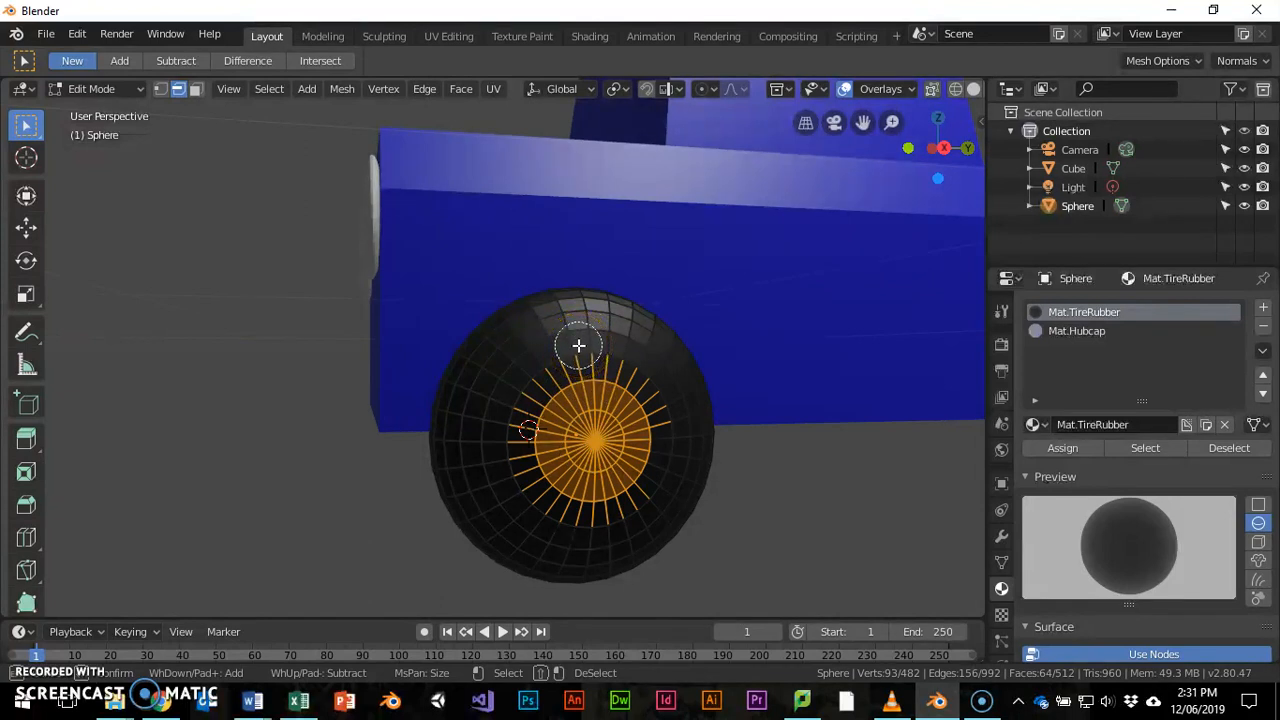
mouse_move(583, 402)
left_mouse_down()
mouse_move(632, 431)
mouse_move(641, 457)
left_mouse_up()
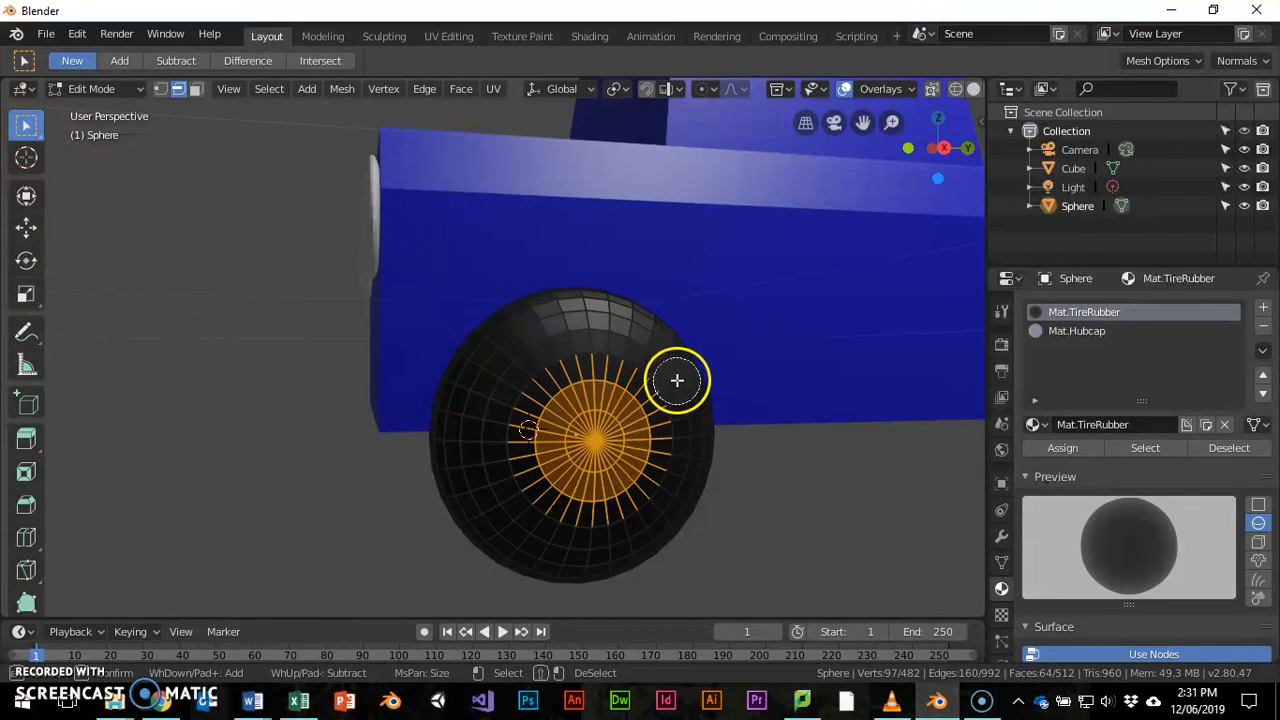
mouse_move(666, 383)
middle_mouse_down()
mouse_move(597, 349)
mouse_move(529, 363)
mouse_move(506, 460)
mouse_move(529, 509)
mouse_move(586, 529)
mouse_move(655, 510)
mouse_move(680, 426)
mouse_move(663, 391)
mouse_move(588, 362)
mouse_move(617, 326)
mouse_move(673, 298)
middle_mouse_up()
right_click(673, 298)
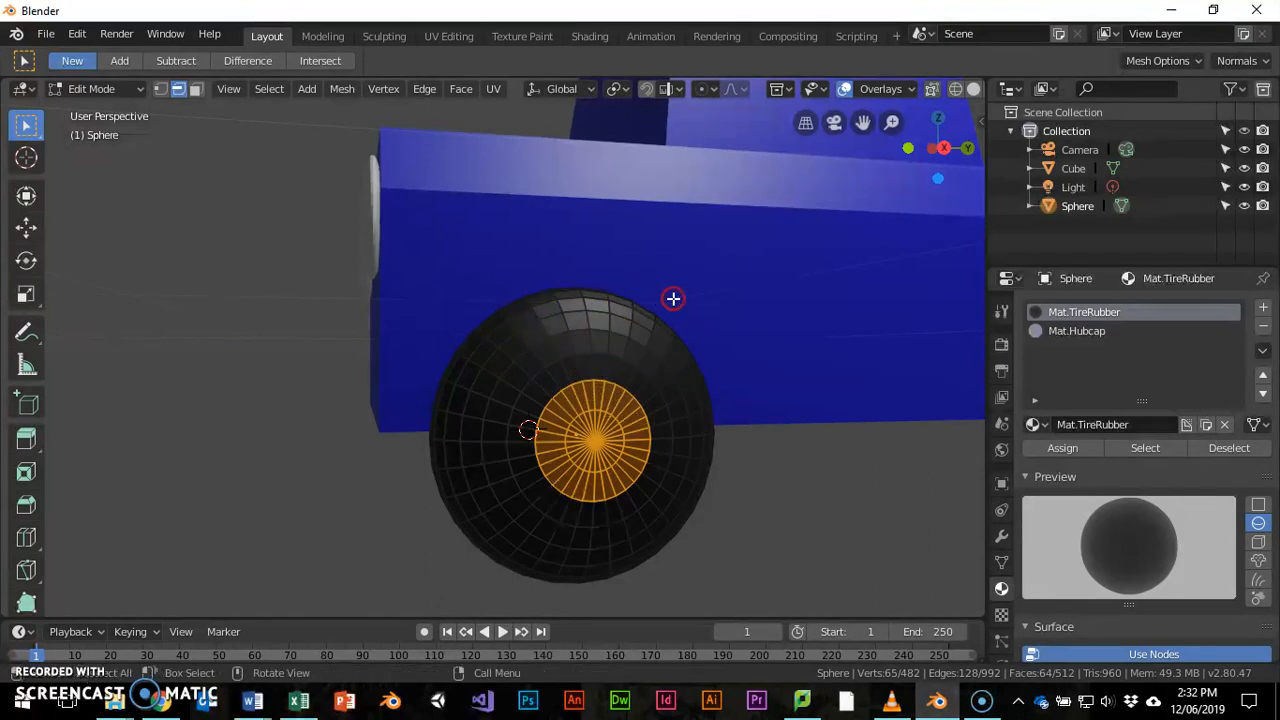
Step: Assign Mat.Hubcap to the selected centre faces of the wheel and return to Object Mode
left_click(1071, 327)
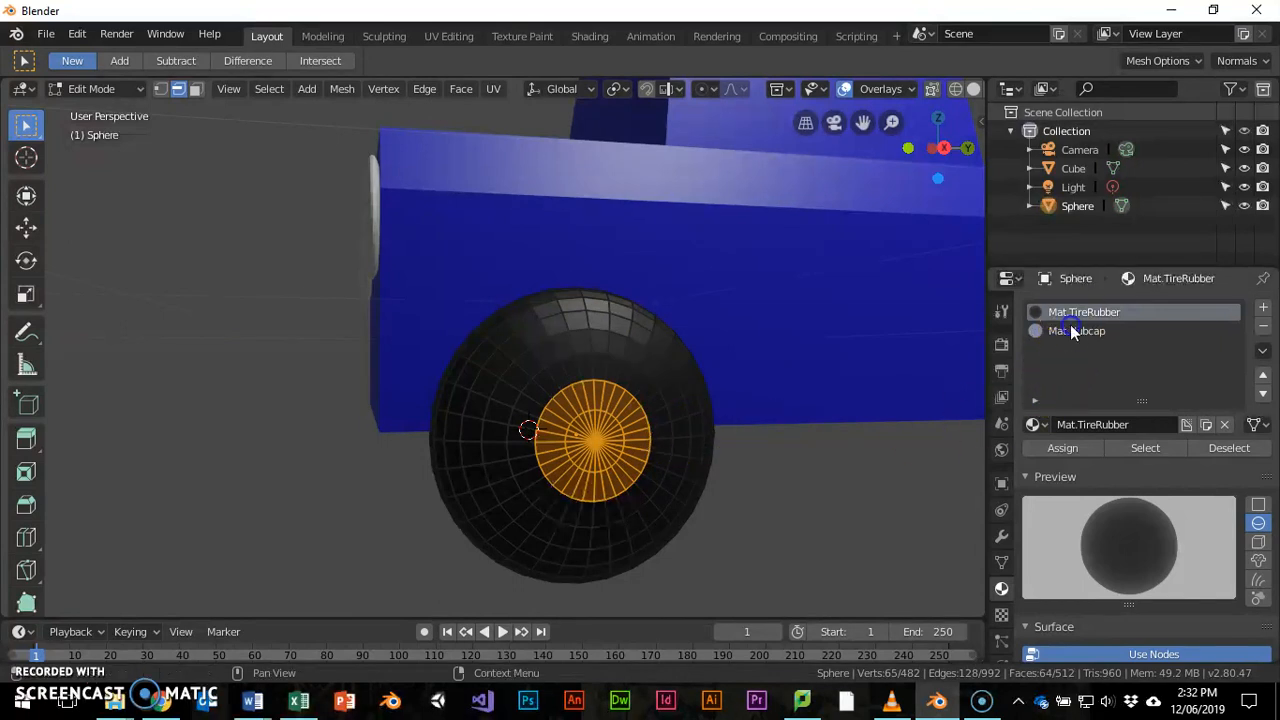
left_click(1067, 331)
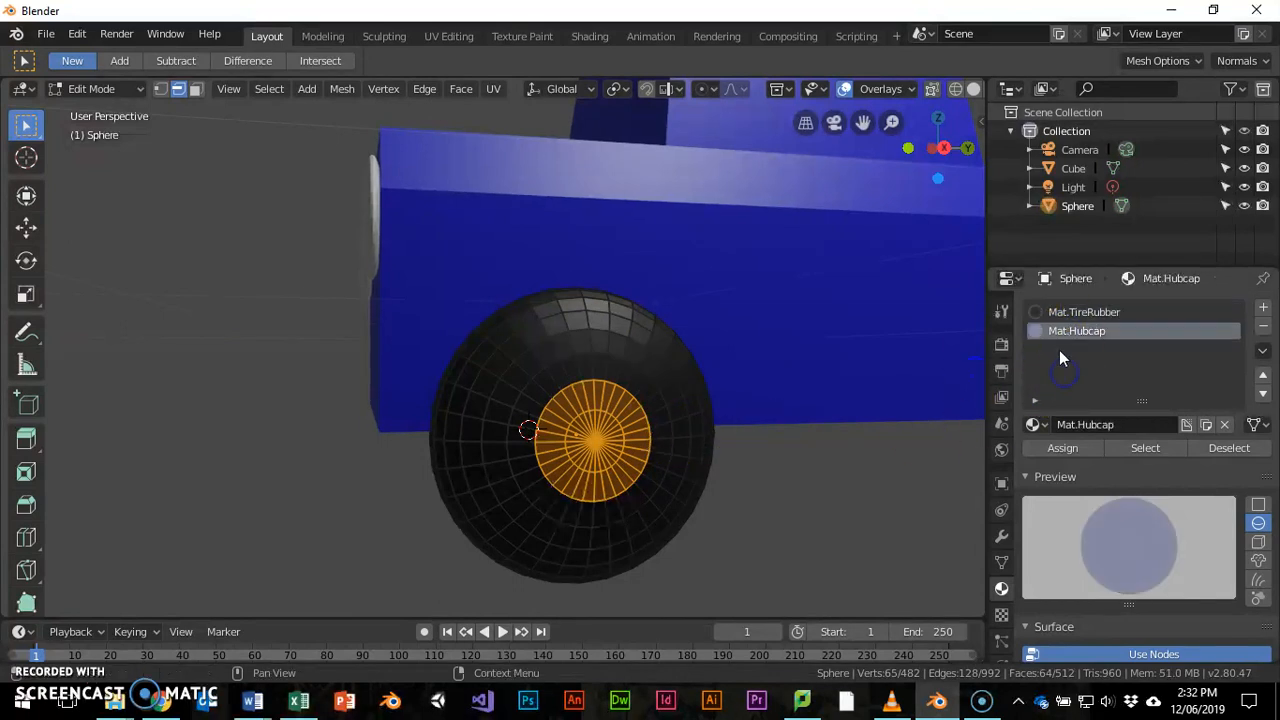
left_click(1062, 448)
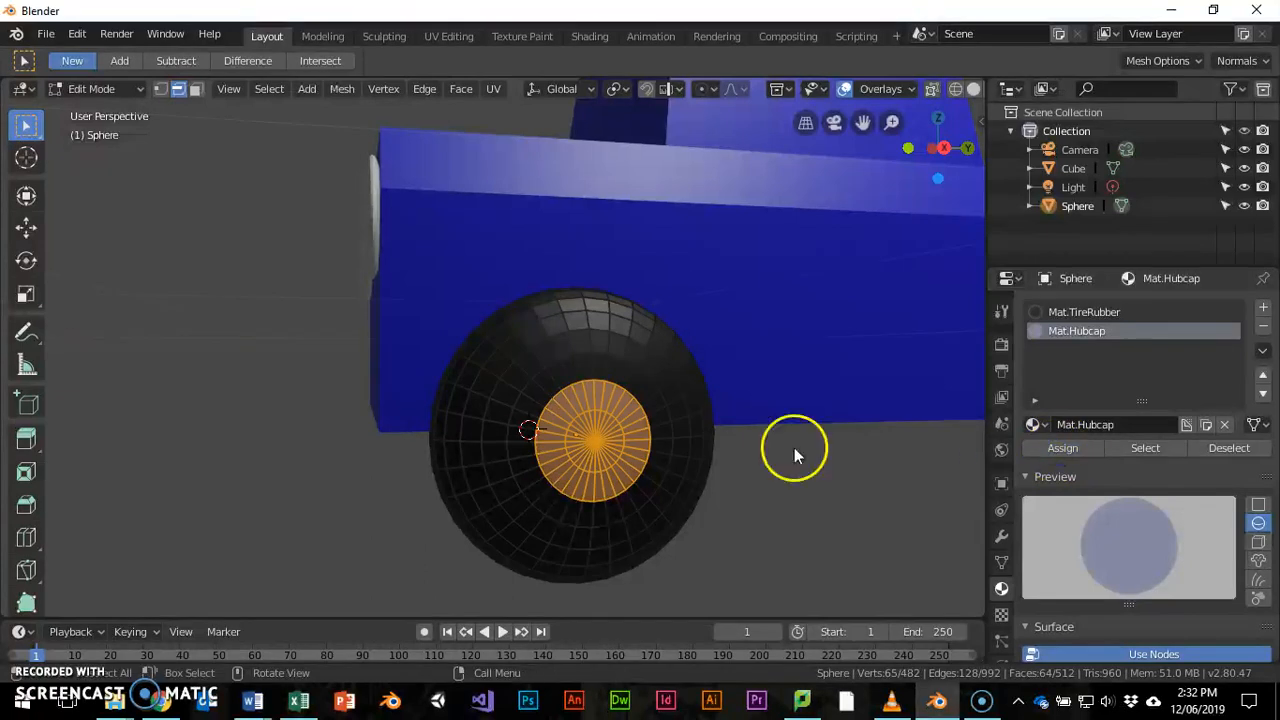
key("Tab")
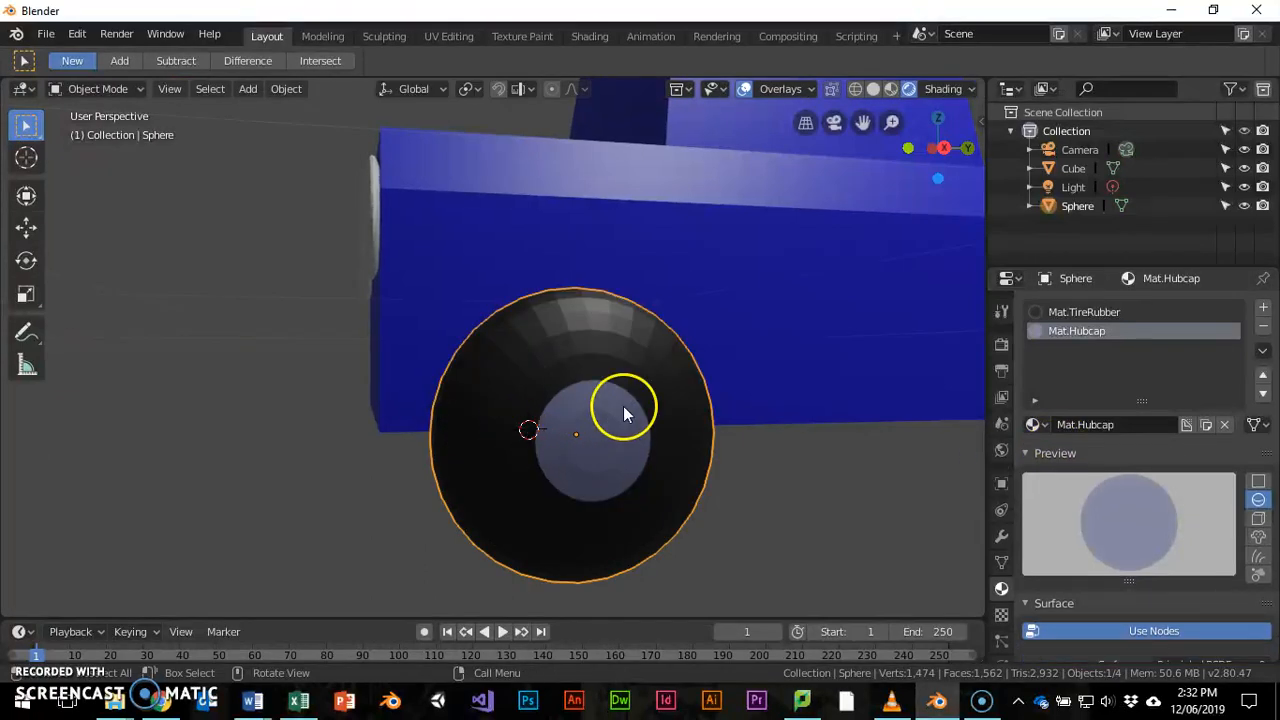
Step: Render the car from the camera view, check the whole image, and close the render window
scroll(623, 406, "down", 3)
middle_click_drag(556, 440, 677, 470)
scroll(565, 447, "down", 4)
middle_click_drag(565, 447, 561, 484)
key("KP_0")
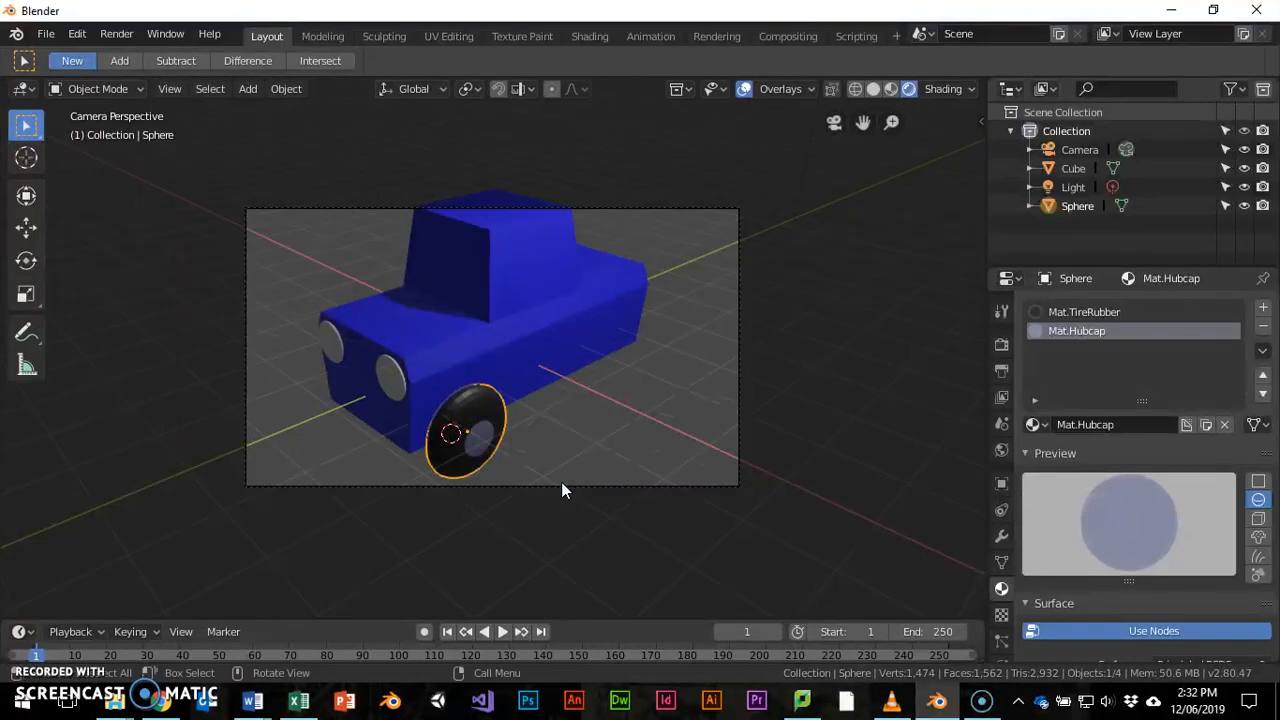
key("F12")
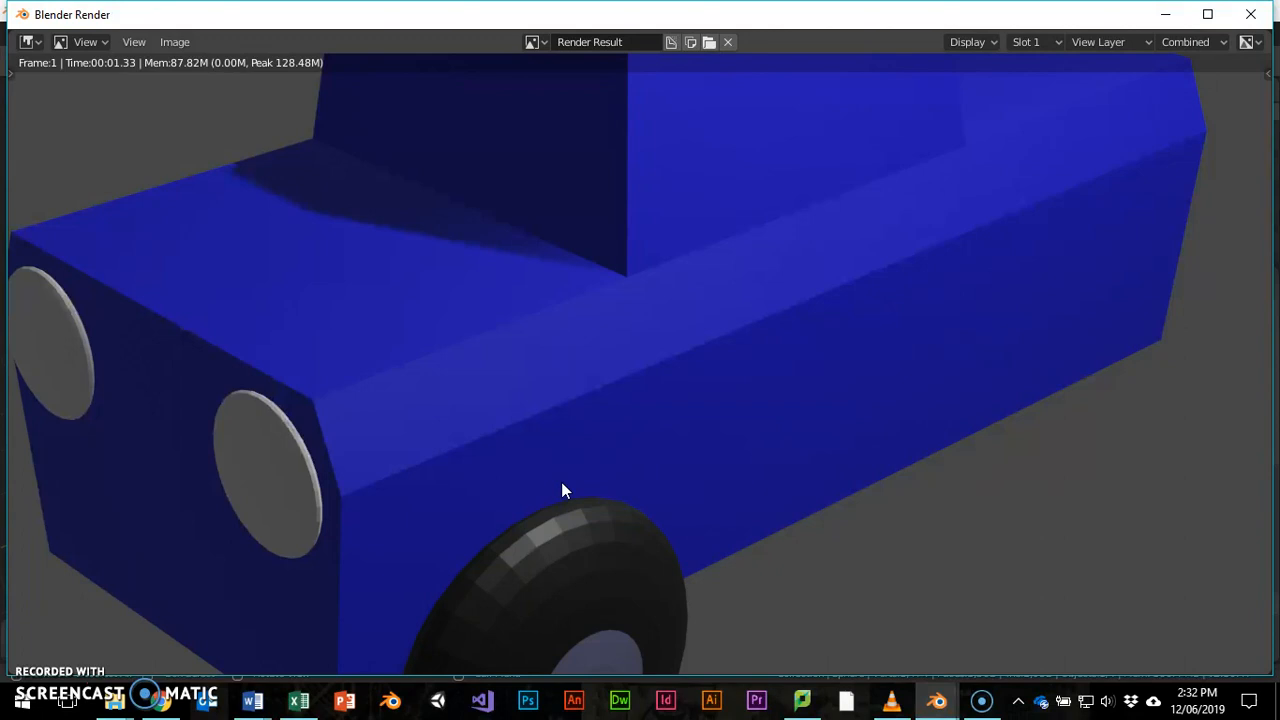
scroll(561, 482, "down", 5)
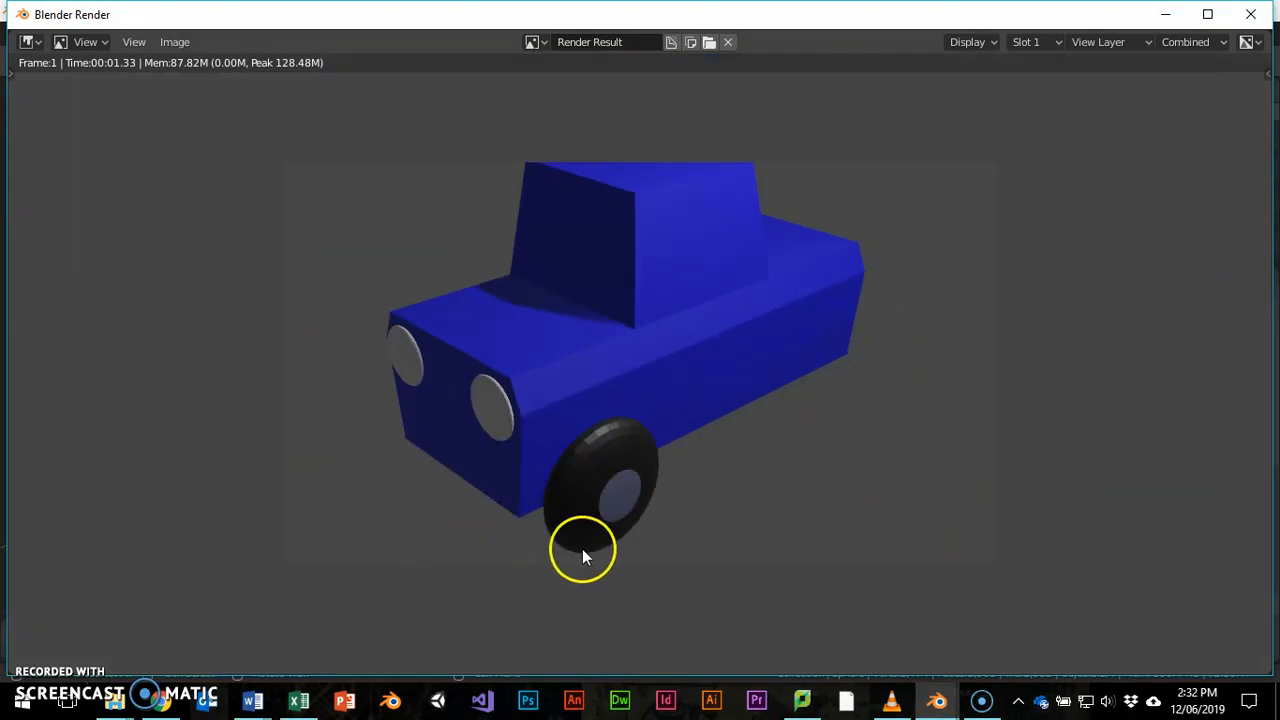
left_click(1250, 14)
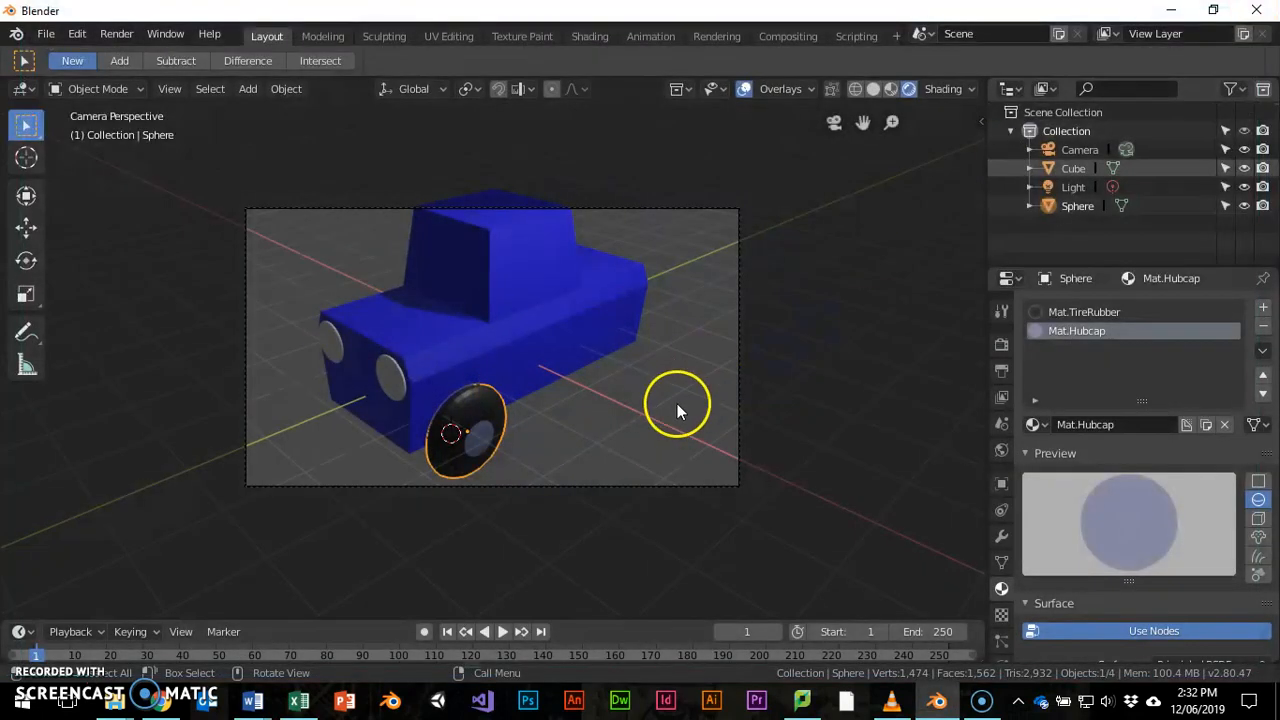
Step: In top view, make a linked duplicate of the front wheel along the Y axis at the rear of the car
middle_click_drag(599, 410, 628, 400)
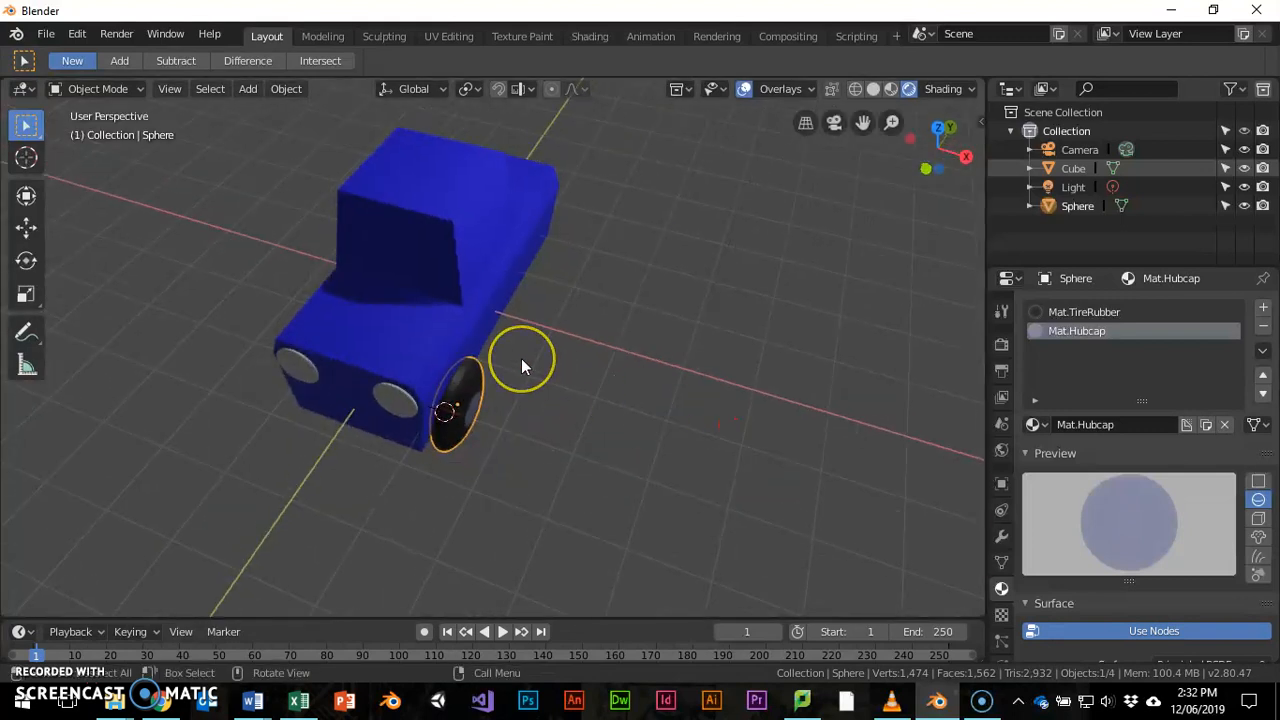
key("KP_7")
scroll(474, 334, "down", 2)
middle_click_drag(451, 304, 563, 452, "shift")
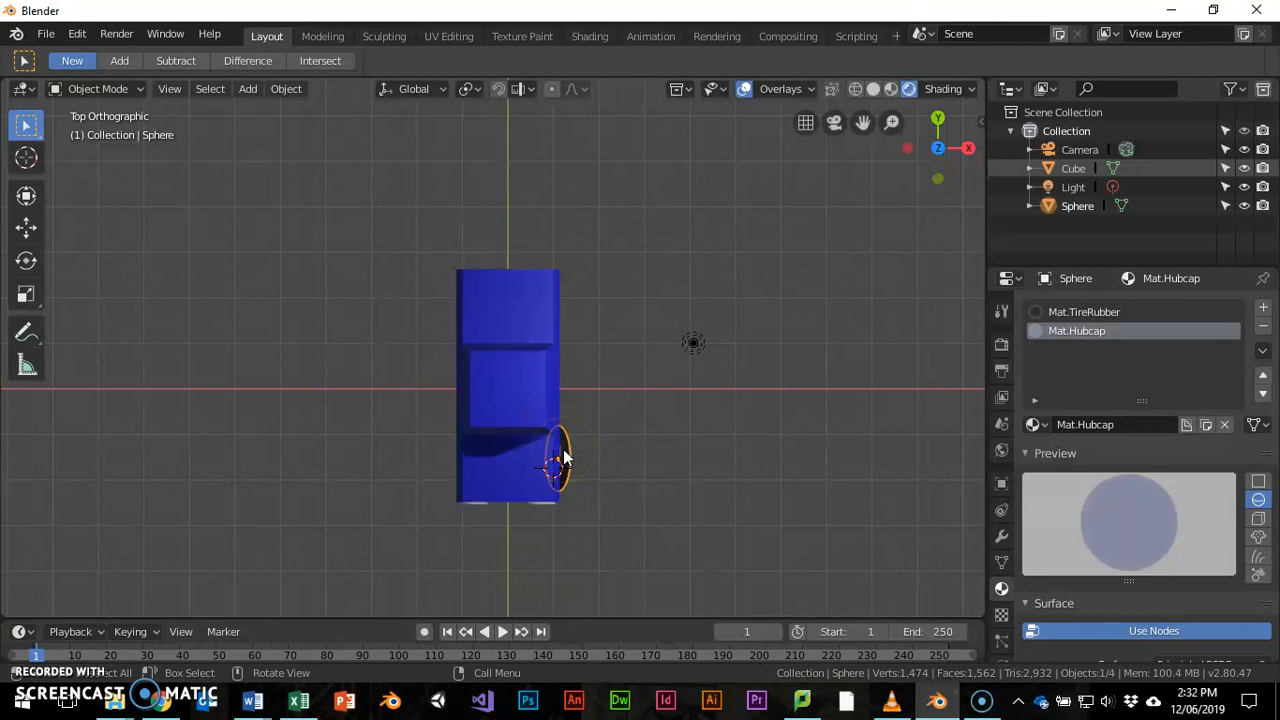
key("alt+d")
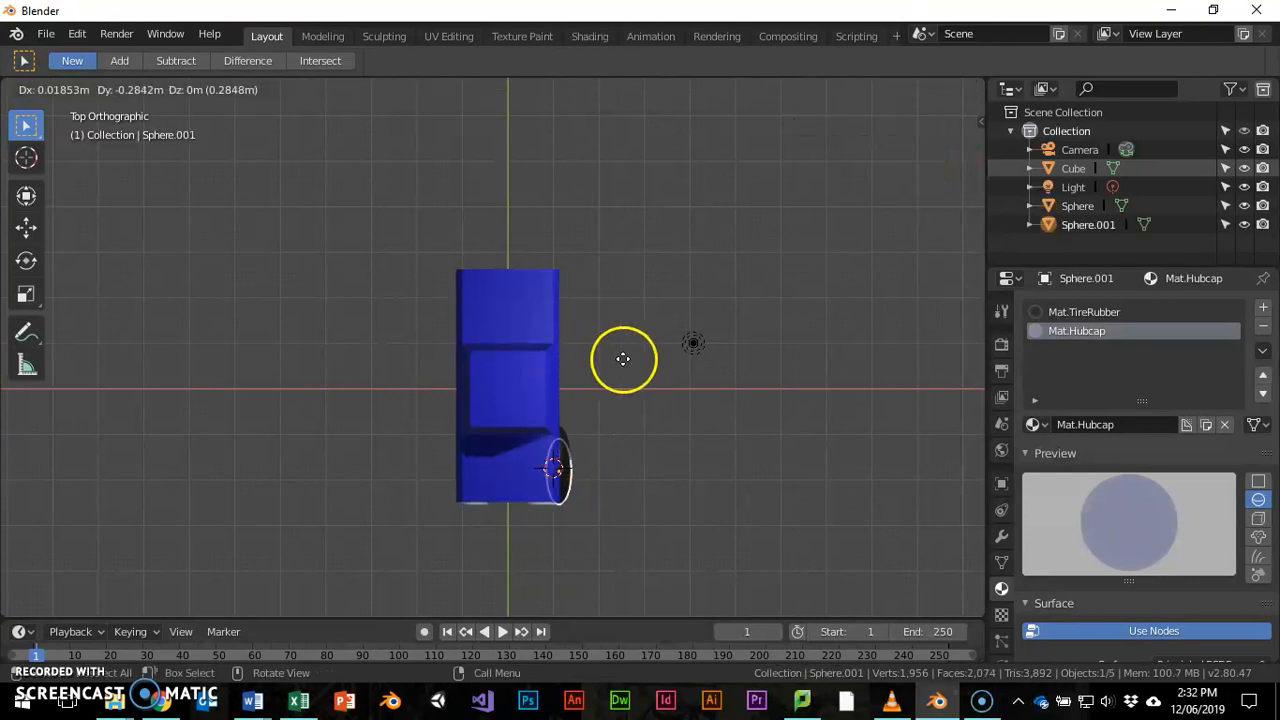
key("y")
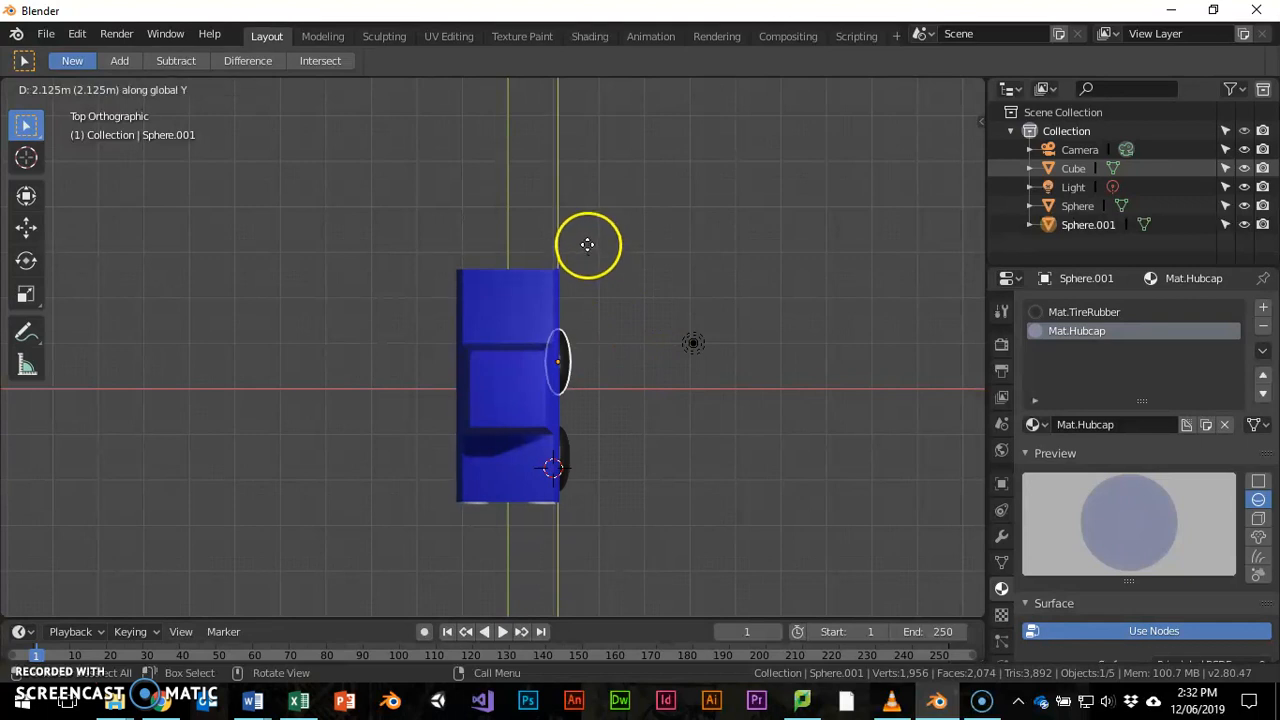
left_click(590, 205)
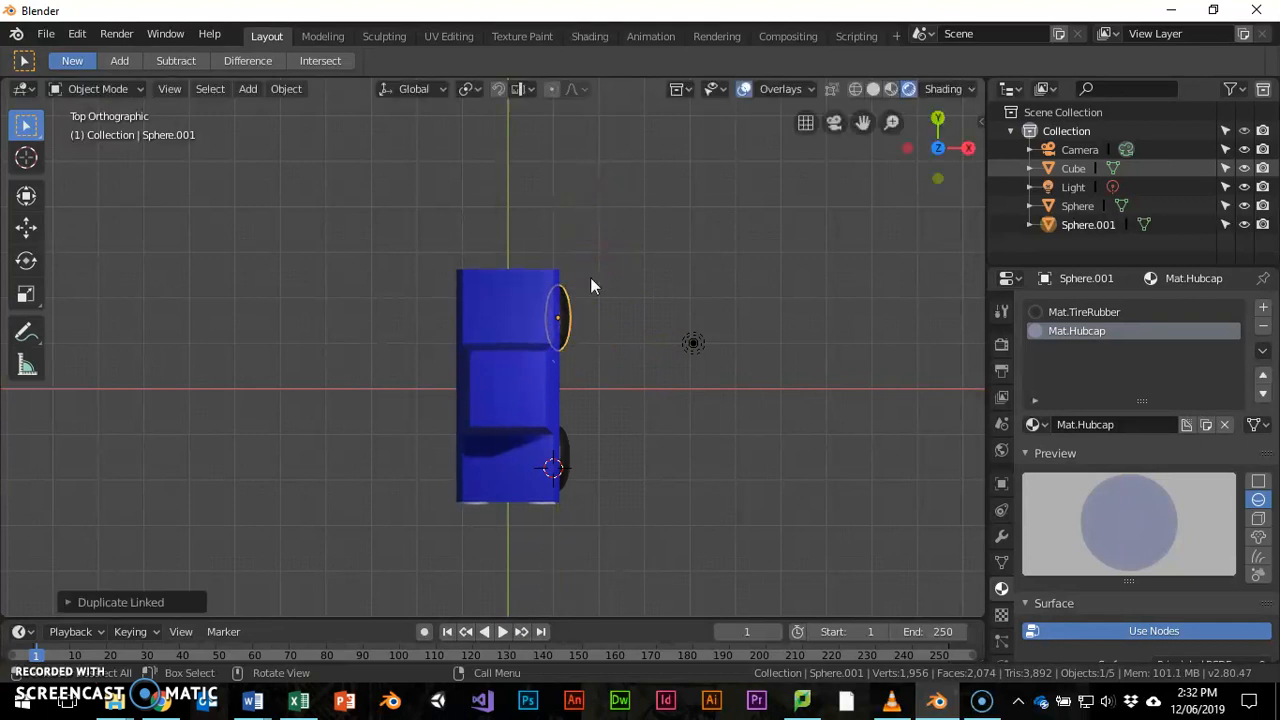
Step: Duplicate both wheels together and move the copies about -2.18 m along the X axis to the car's opposite side
left_click(573, 467, "shift")
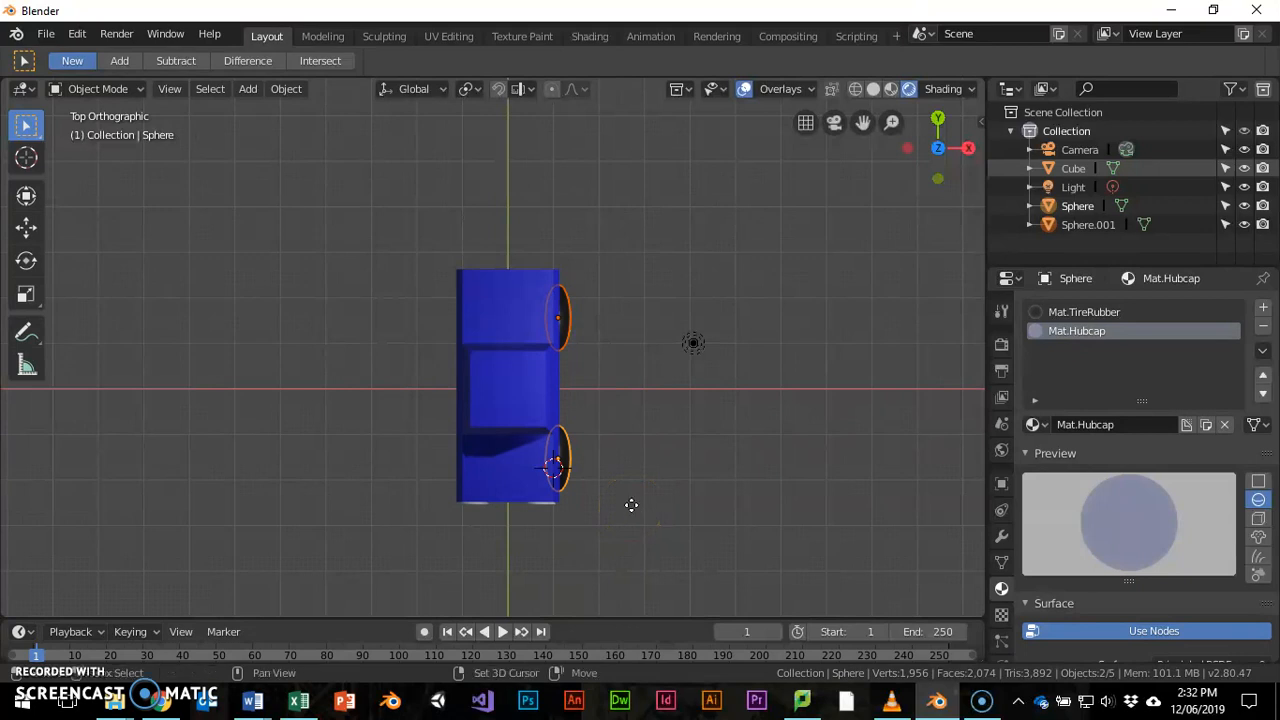
key("shift+d")
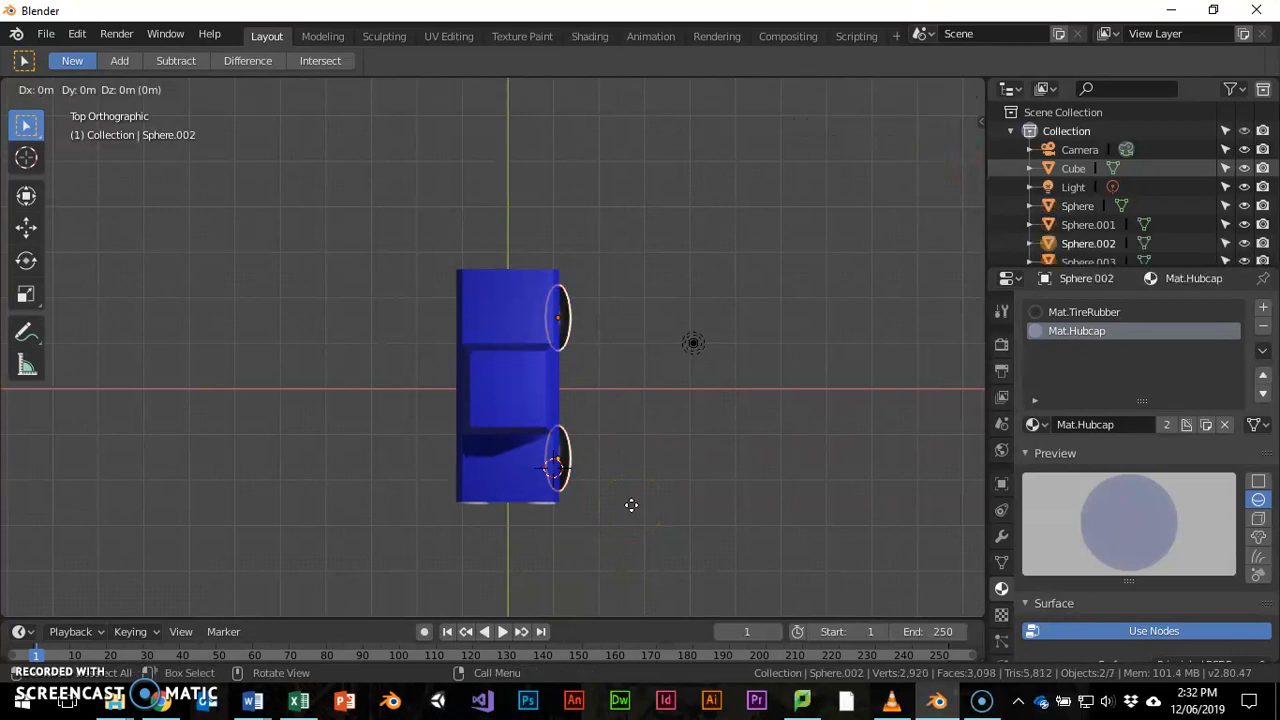
key("x")
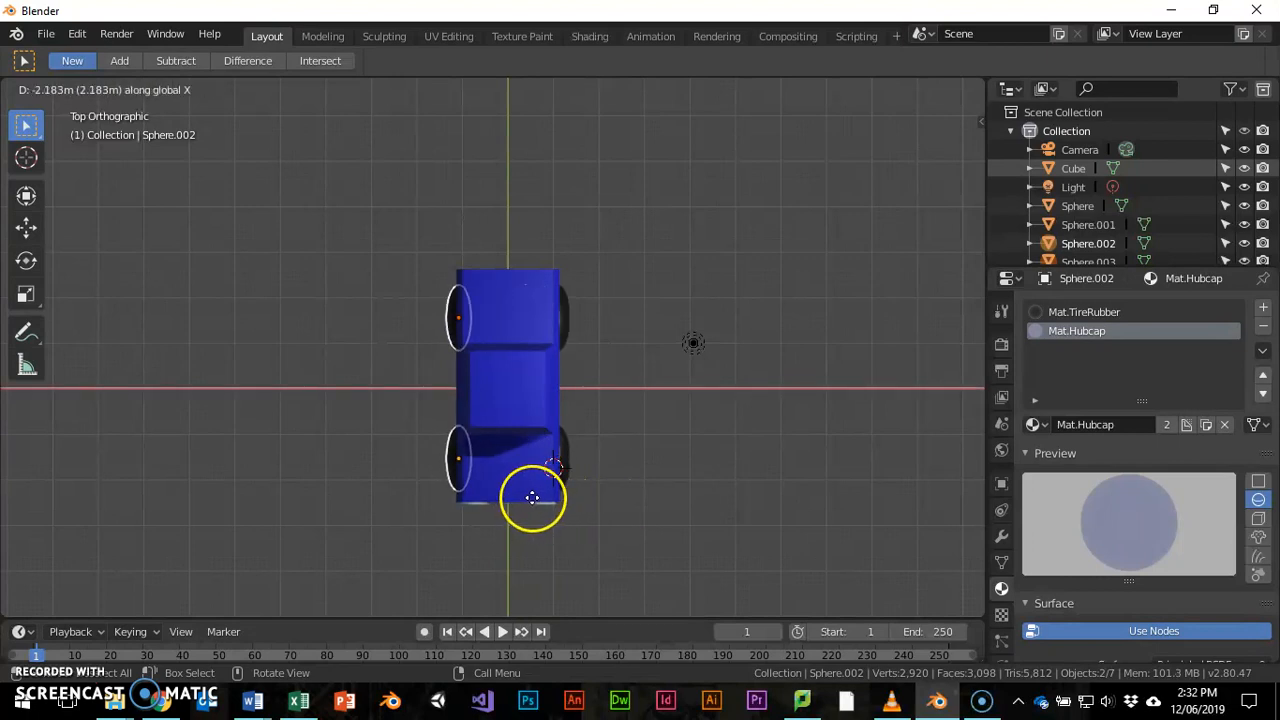
left_click(532, 497)
Step: Rotate the two duplicated wheels 180° about the global Y axis so their hubcaps face outward
middle_click_drag(527, 496, 630, 455)
scroll(637, 455, "up", 3)
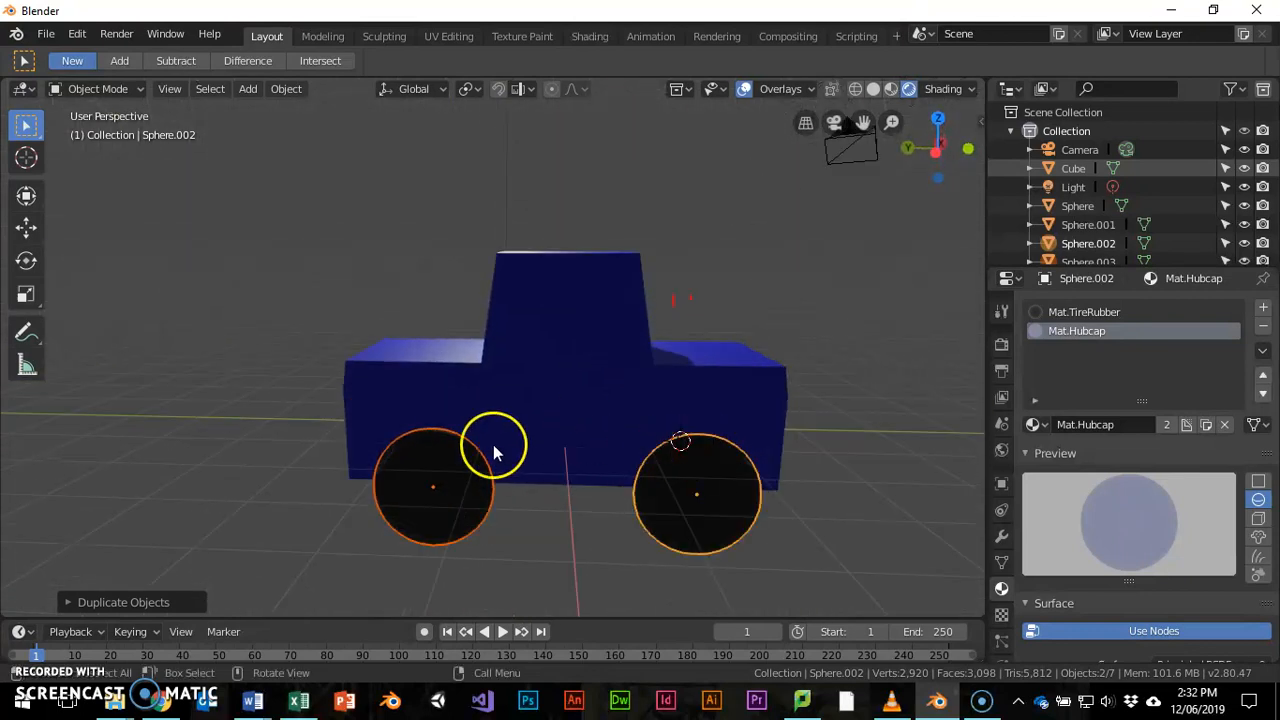
scroll(739, 556, "down", 5)
middle_click_drag(743, 534, 555, 532)
key("r")
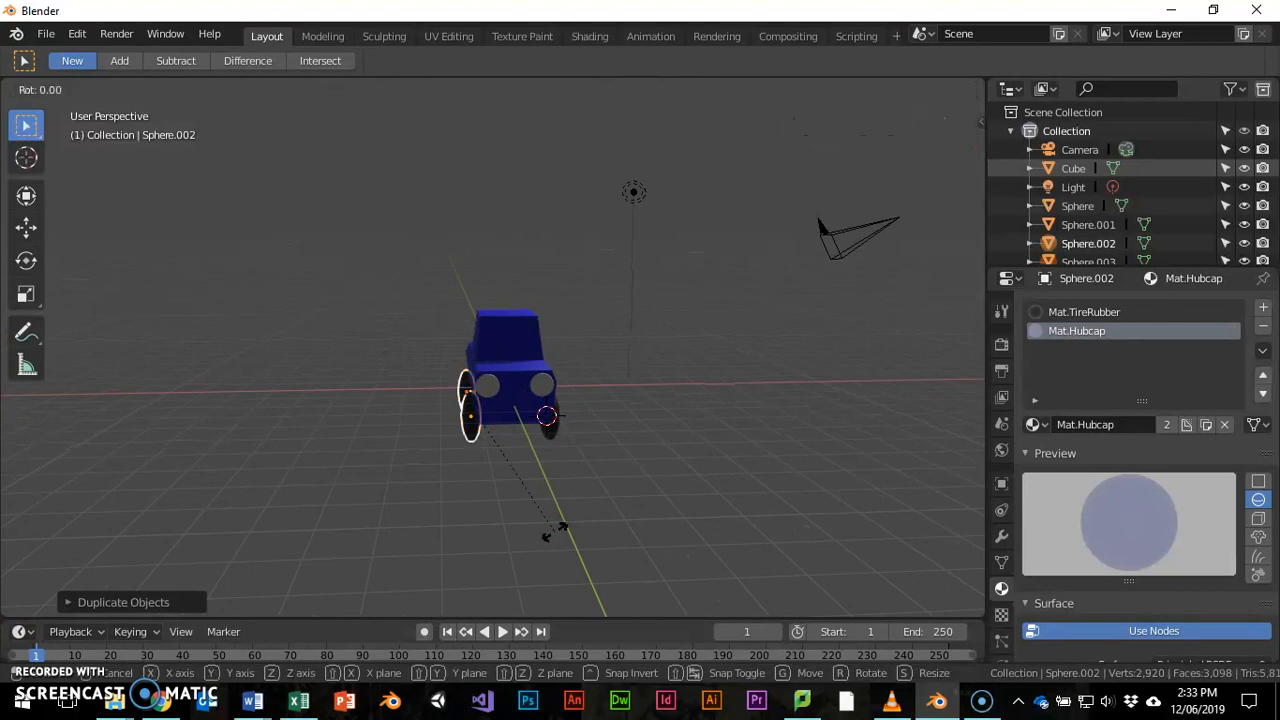
key("y")
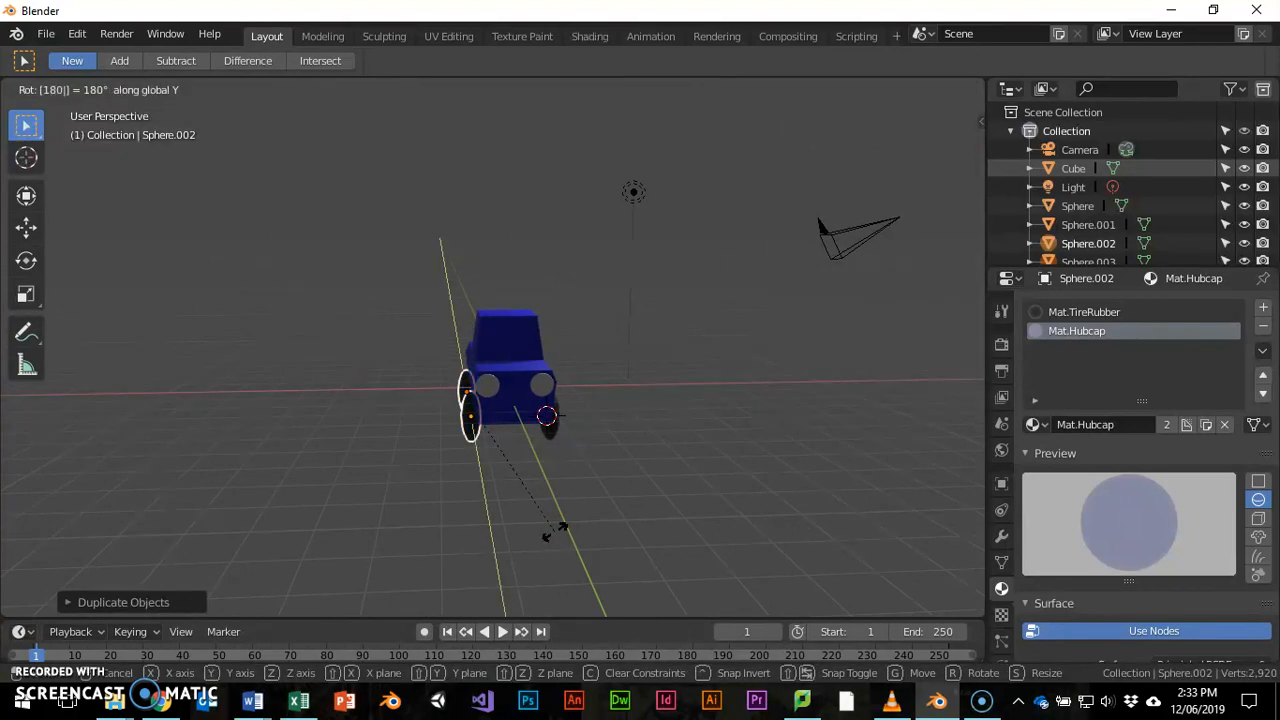
key("Return")
middle_click_drag(475, 486, 439, 503)
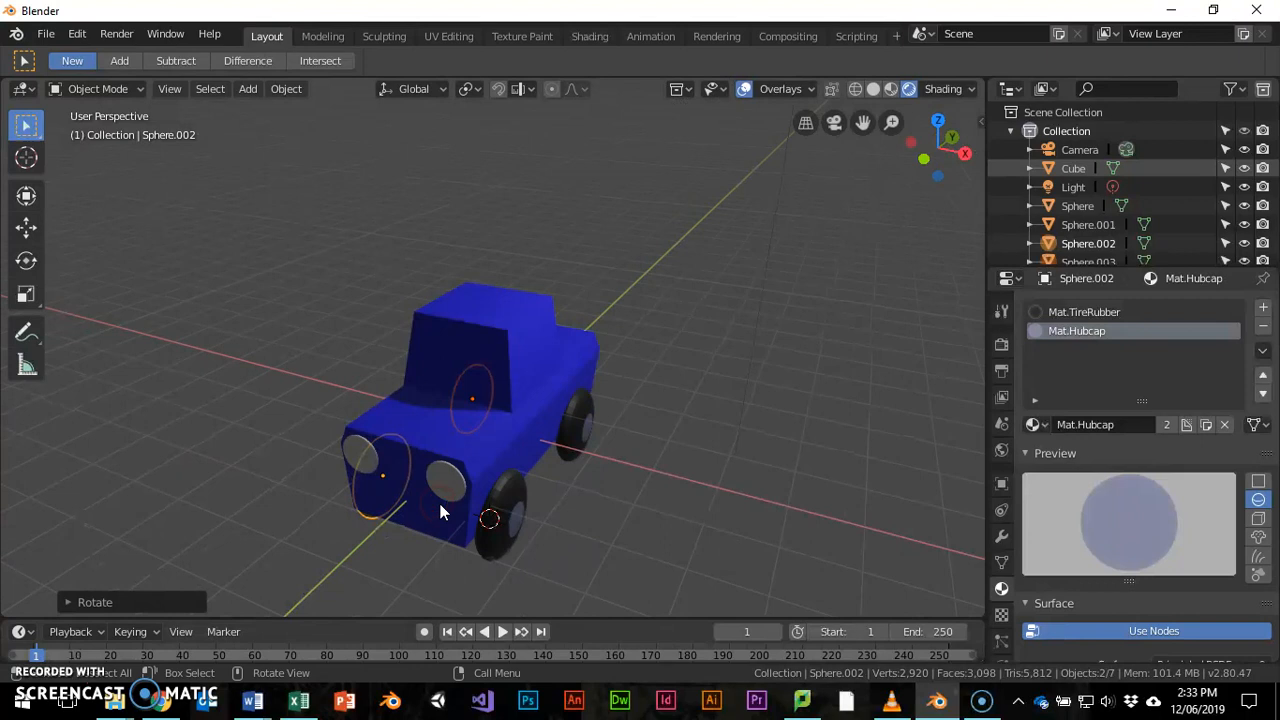
Step: Render the car, save the image to the Desktop as Car.png, and close the render window
key("F12")
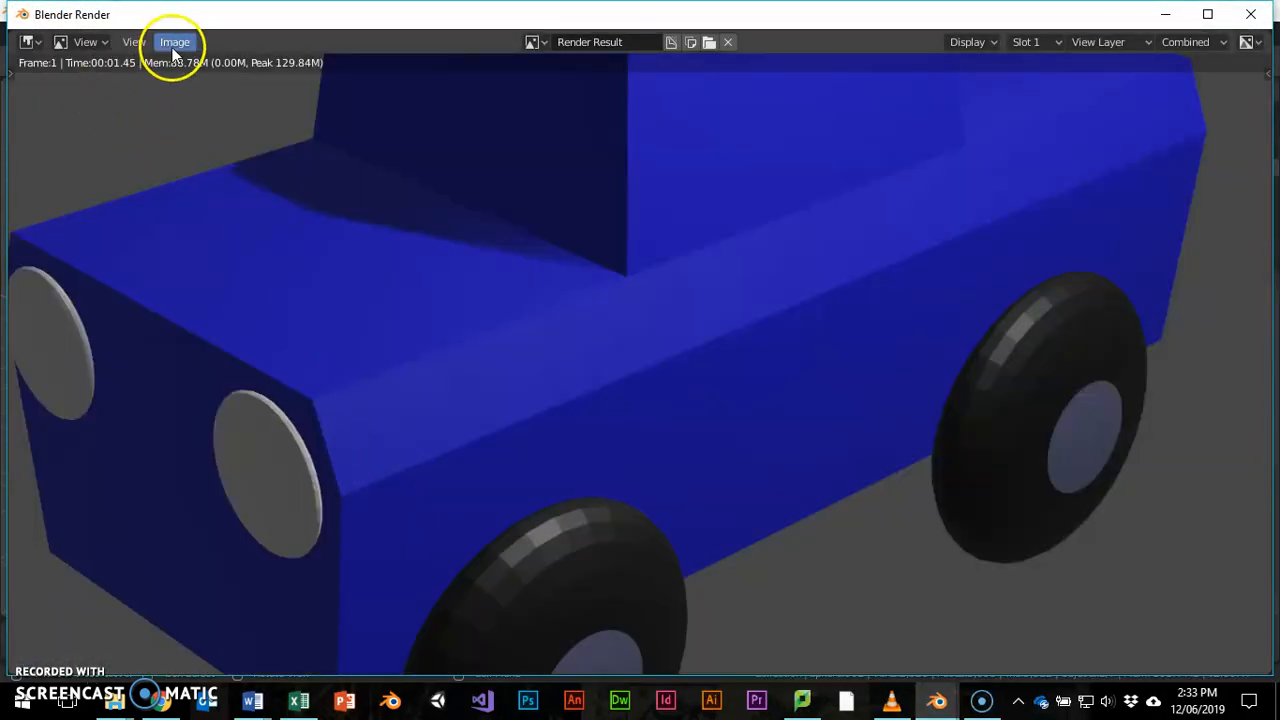
left_click(174, 44)
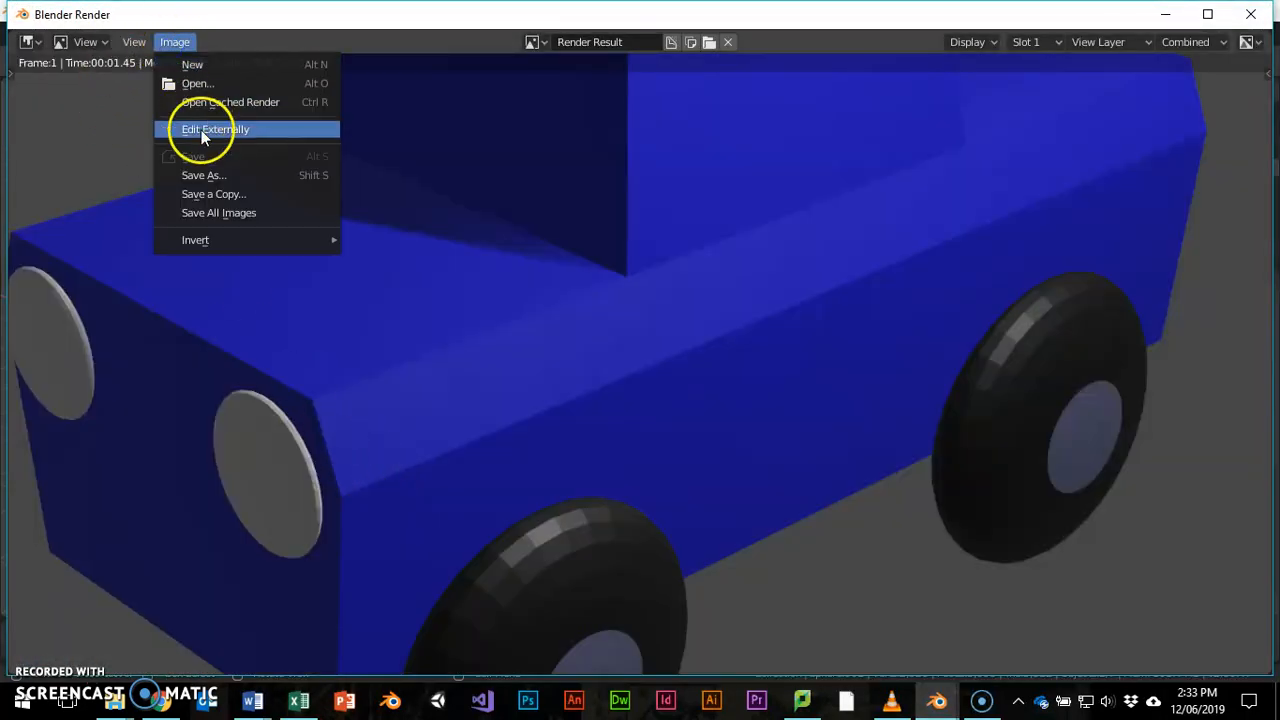
left_click(206, 174)
left_click(311, 90)
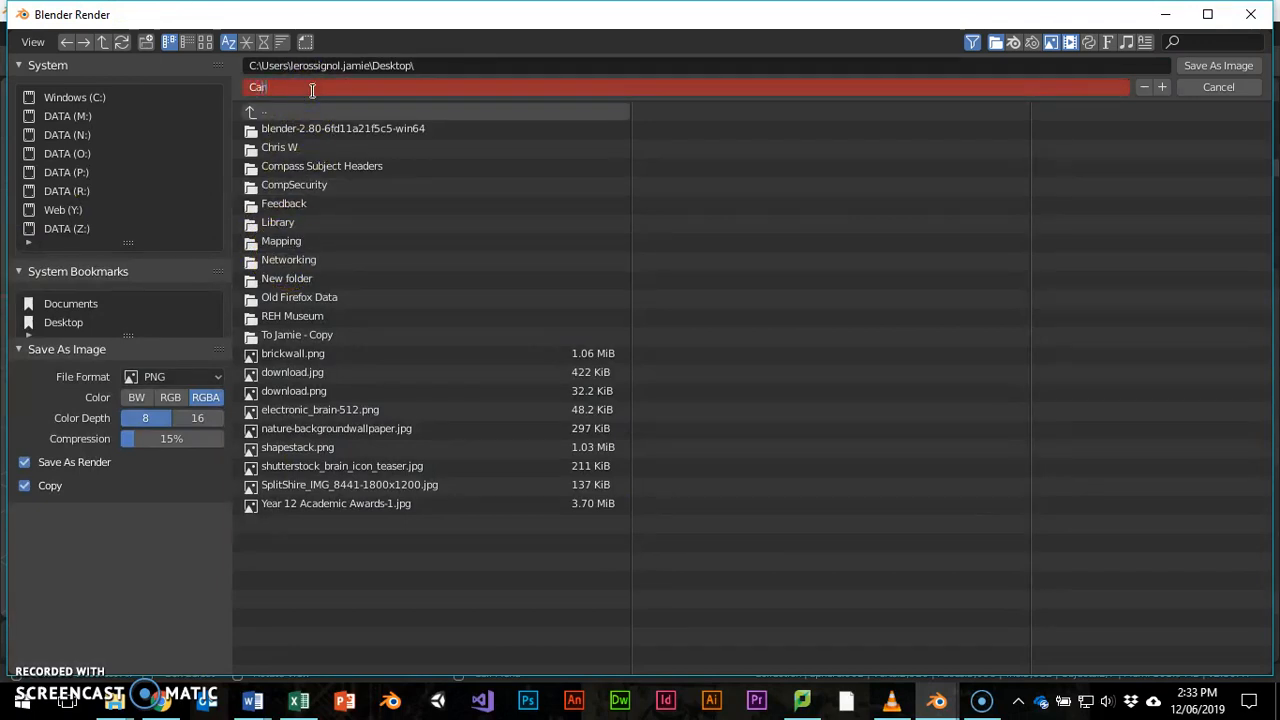
type("Car")
key("Return")
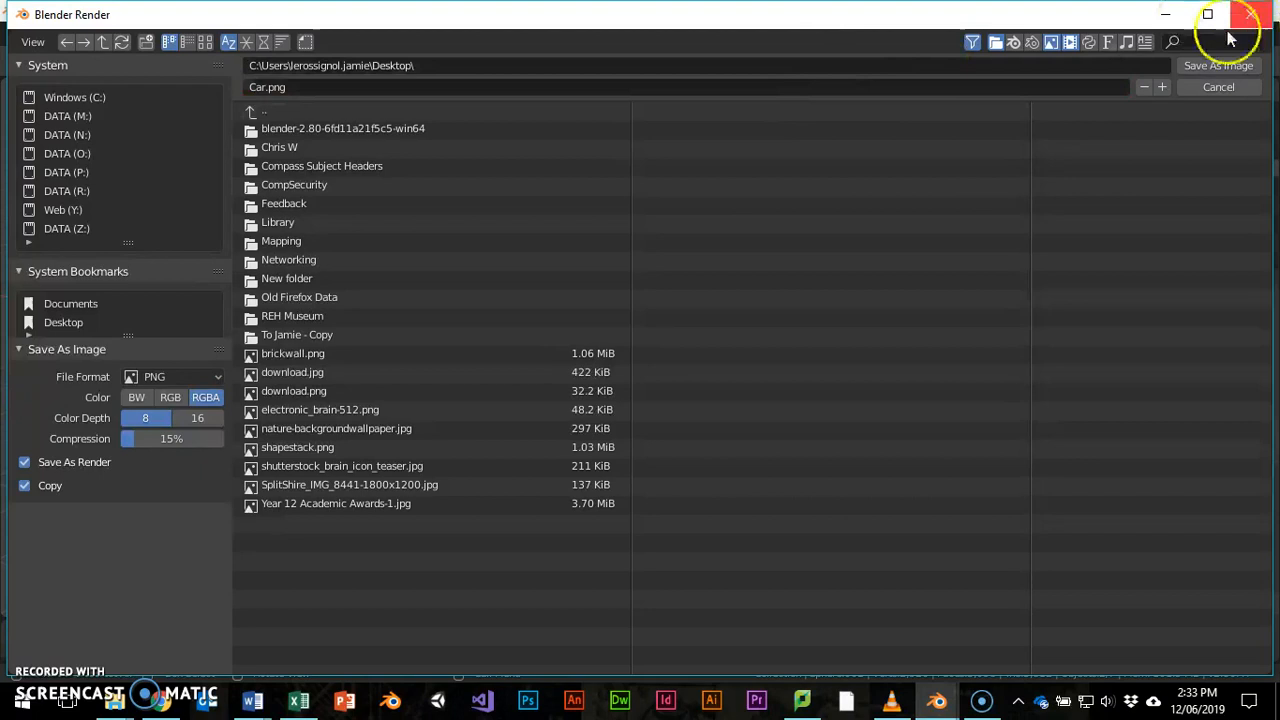
left_click(1205, 67)
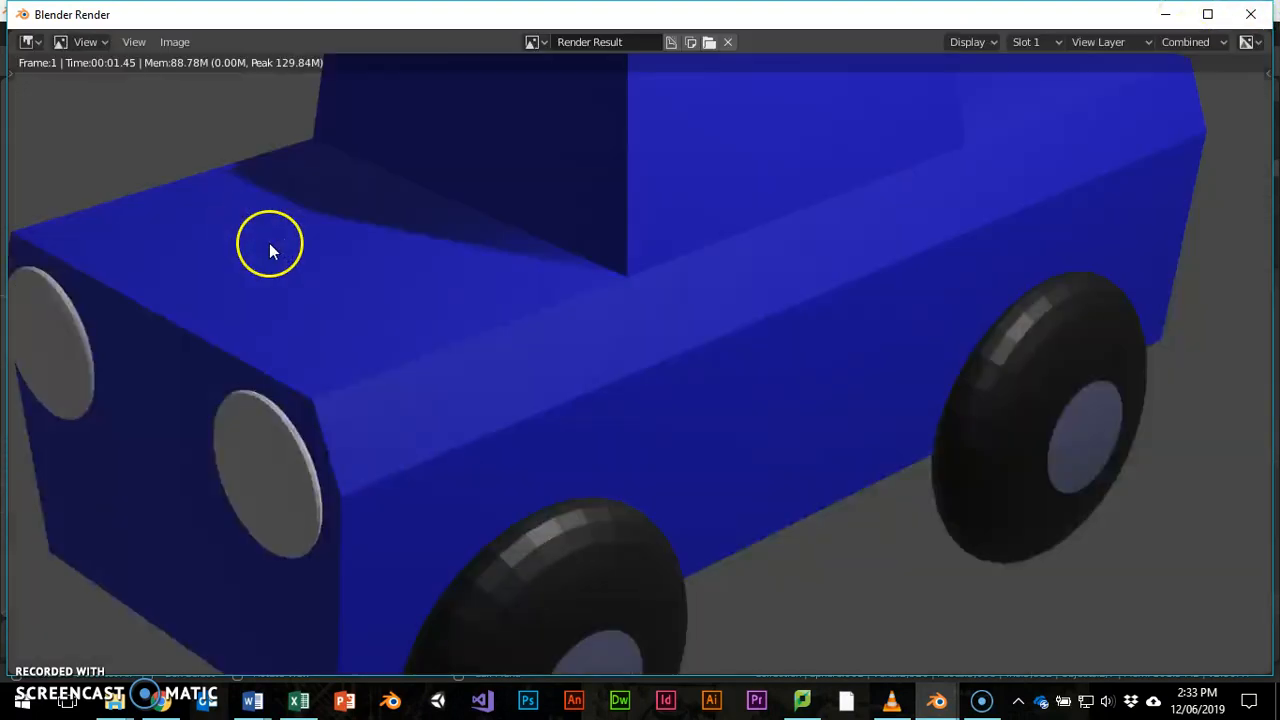
left_click(1250, 14)
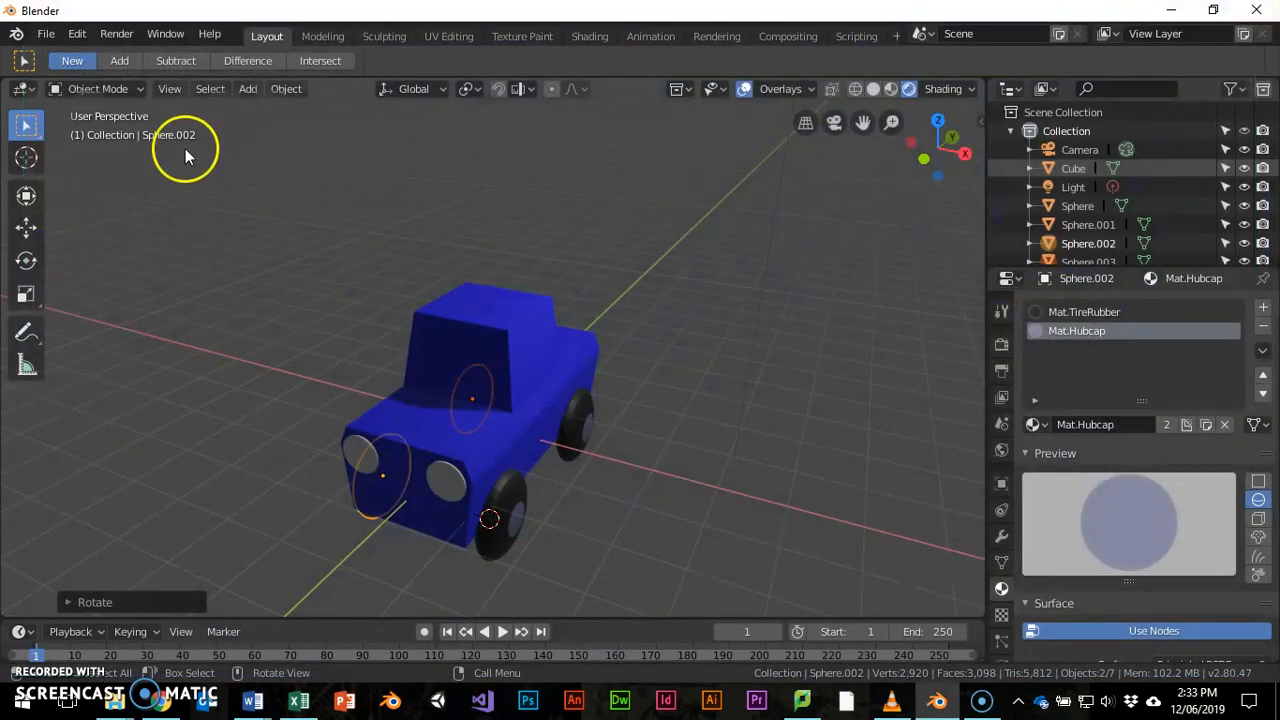
Step: Save the project to the Desktop as CartoonCar.blend
left_click(48, 35)
left_click(62, 190)
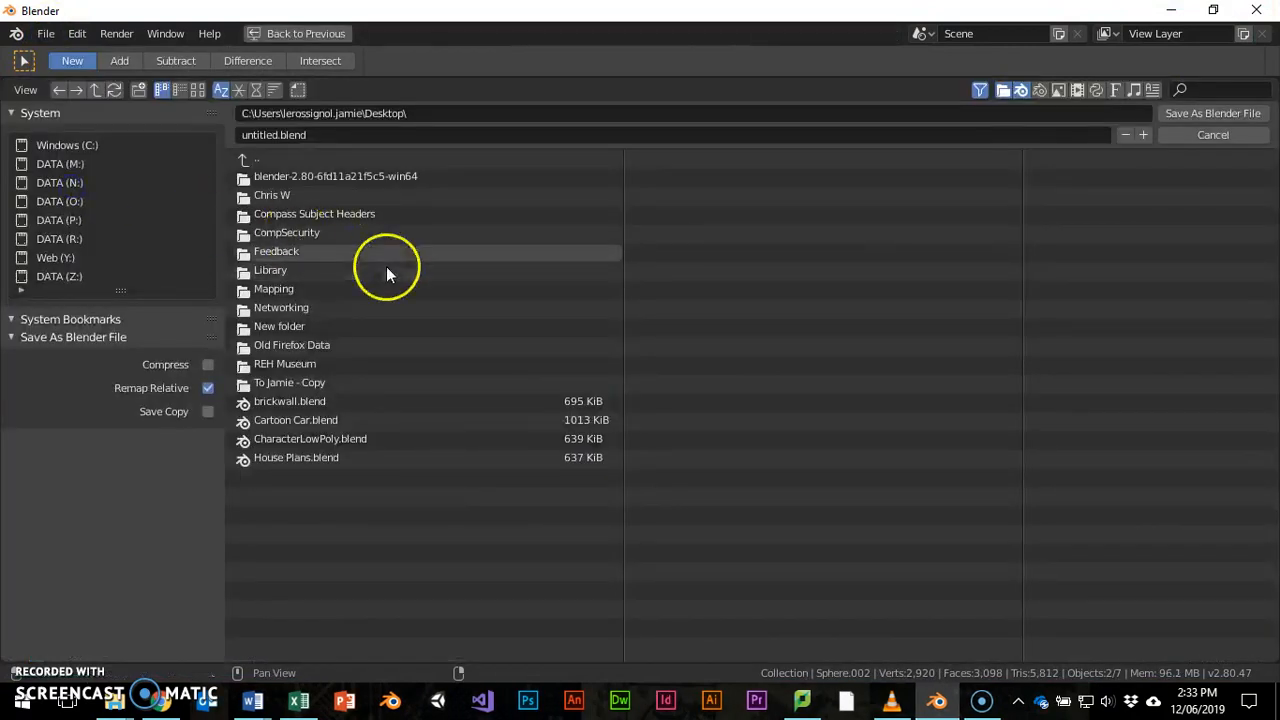
left_click(309, 134)
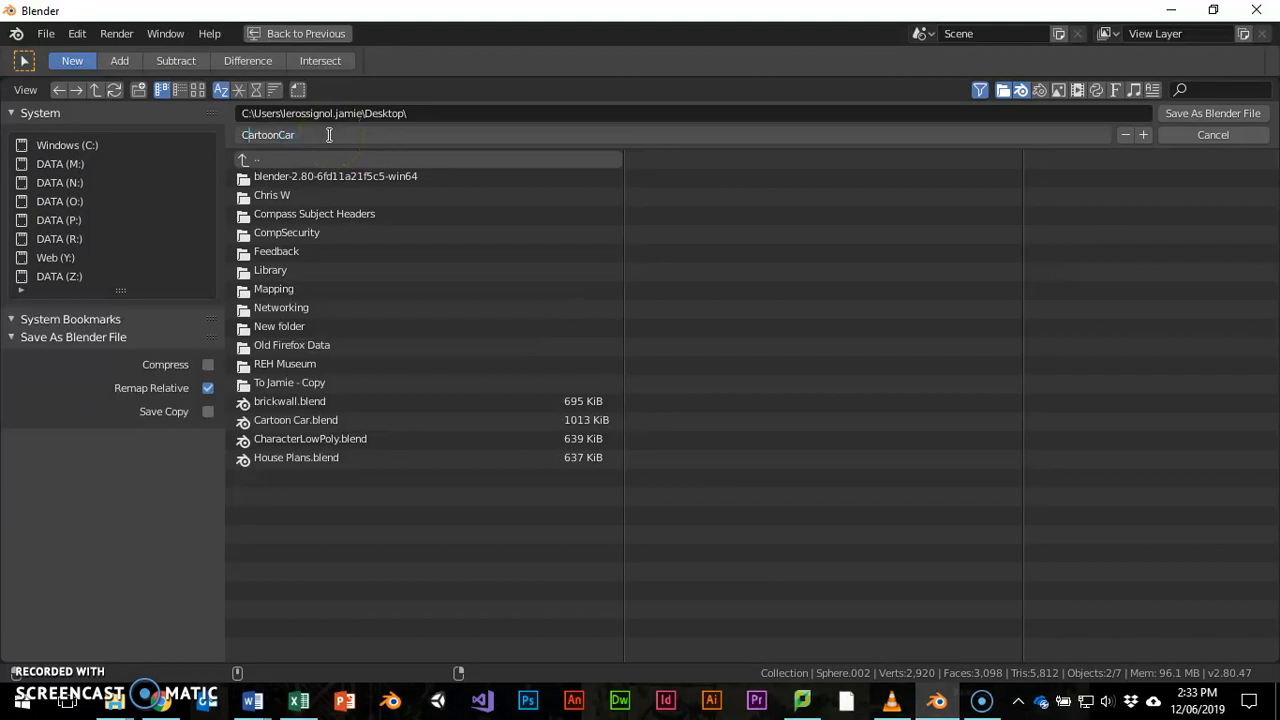
left_click(1199, 113)
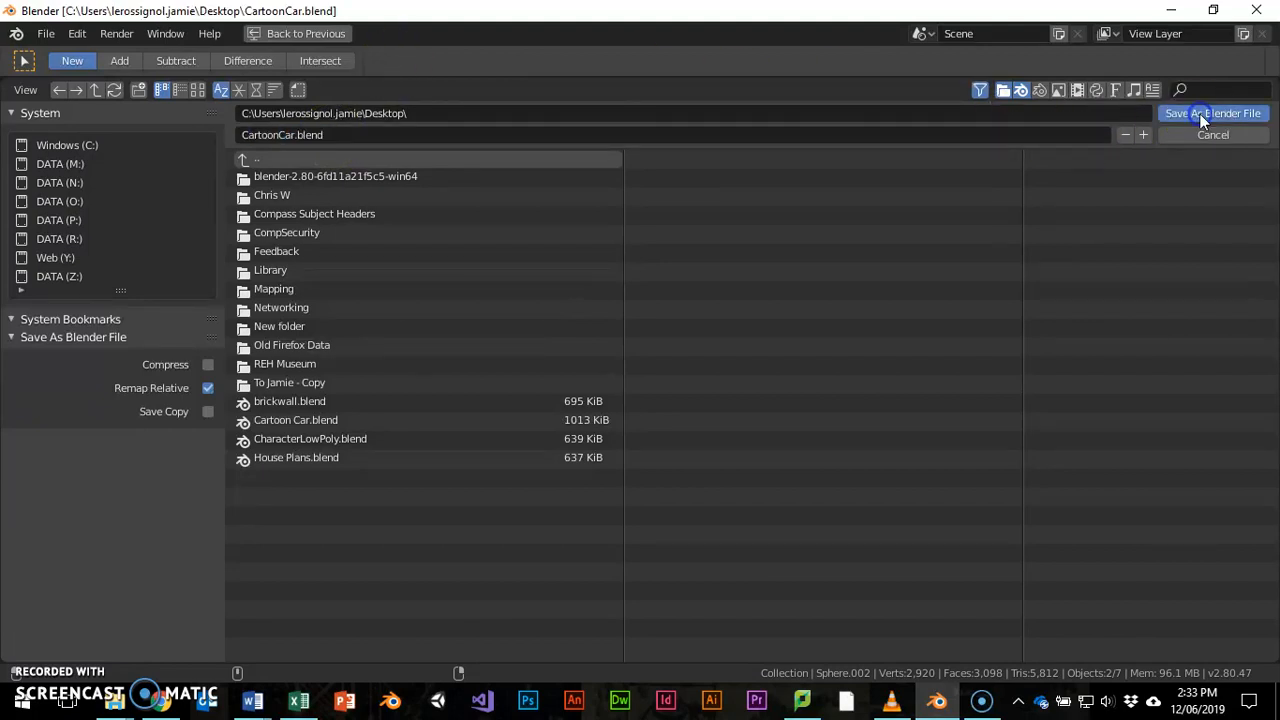
Step: Select the car body and put it in Edit Mode with face selection active
middle_click_drag(678, 440, 427, 284)
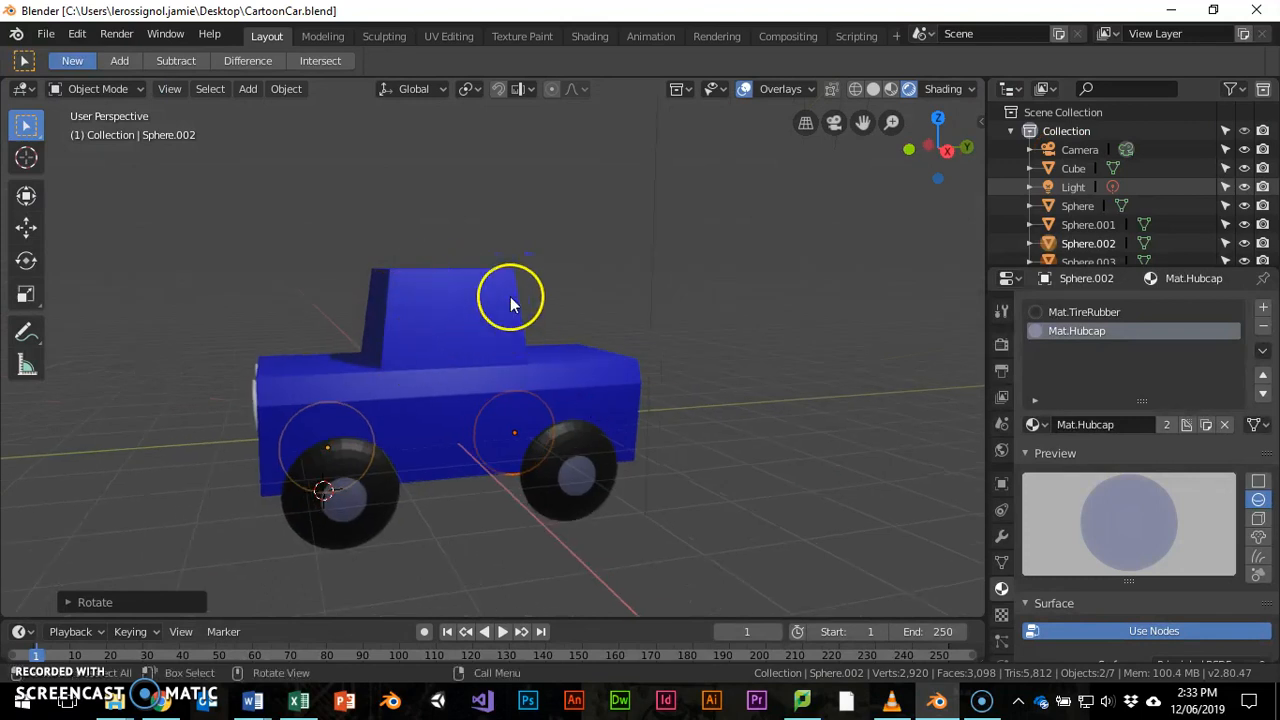
middle_click_drag(354, 346, 566, 371)
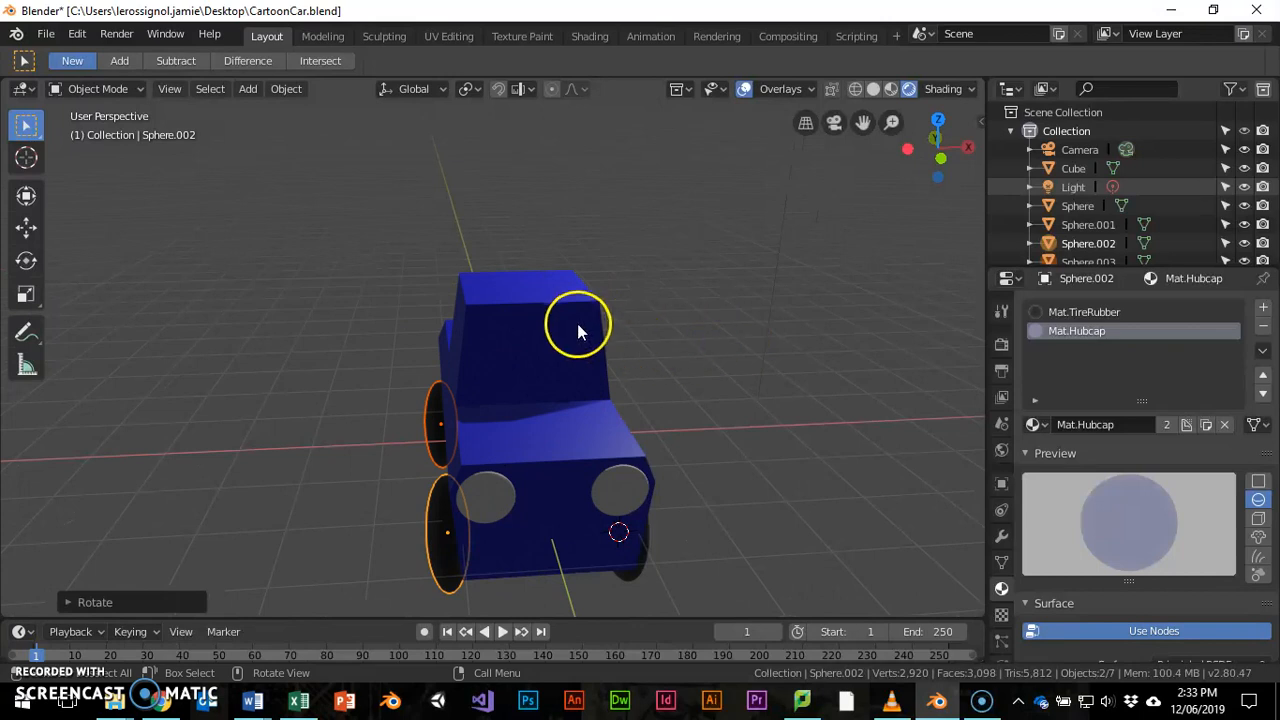
left_click(710, 414)
middle_click_drag(709, 394, 570, 323)
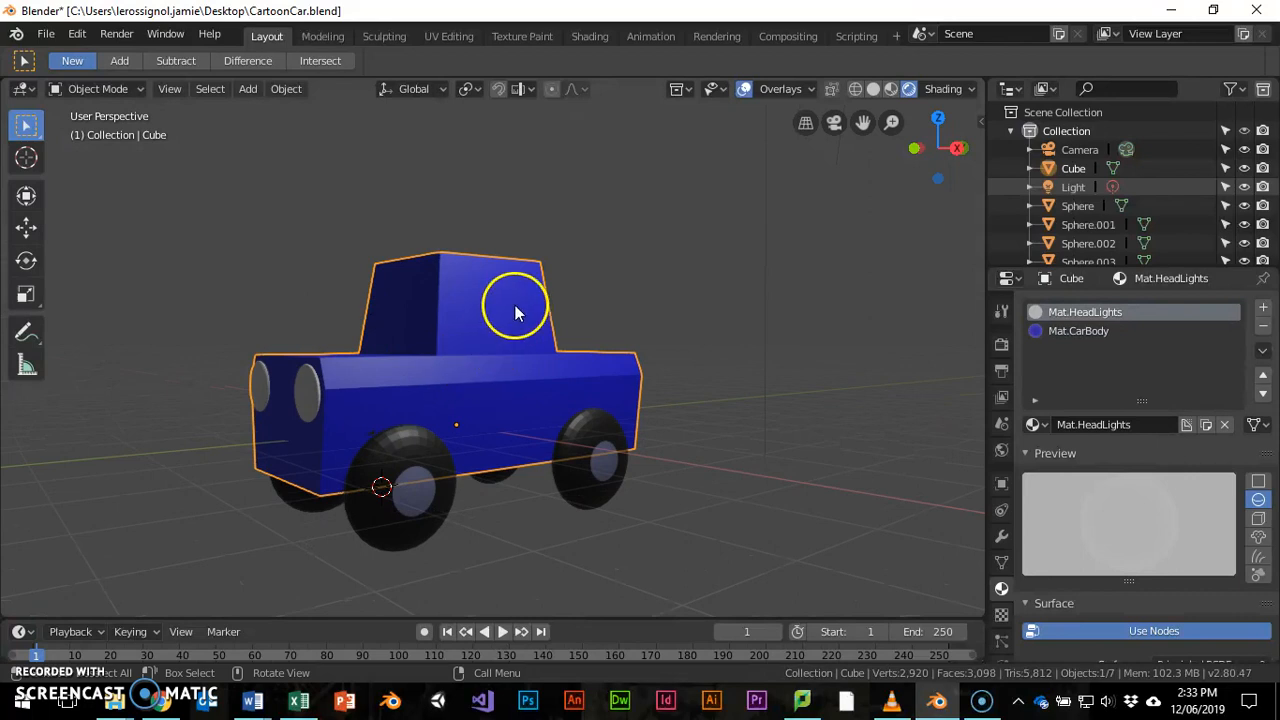
left_click(130, 90)
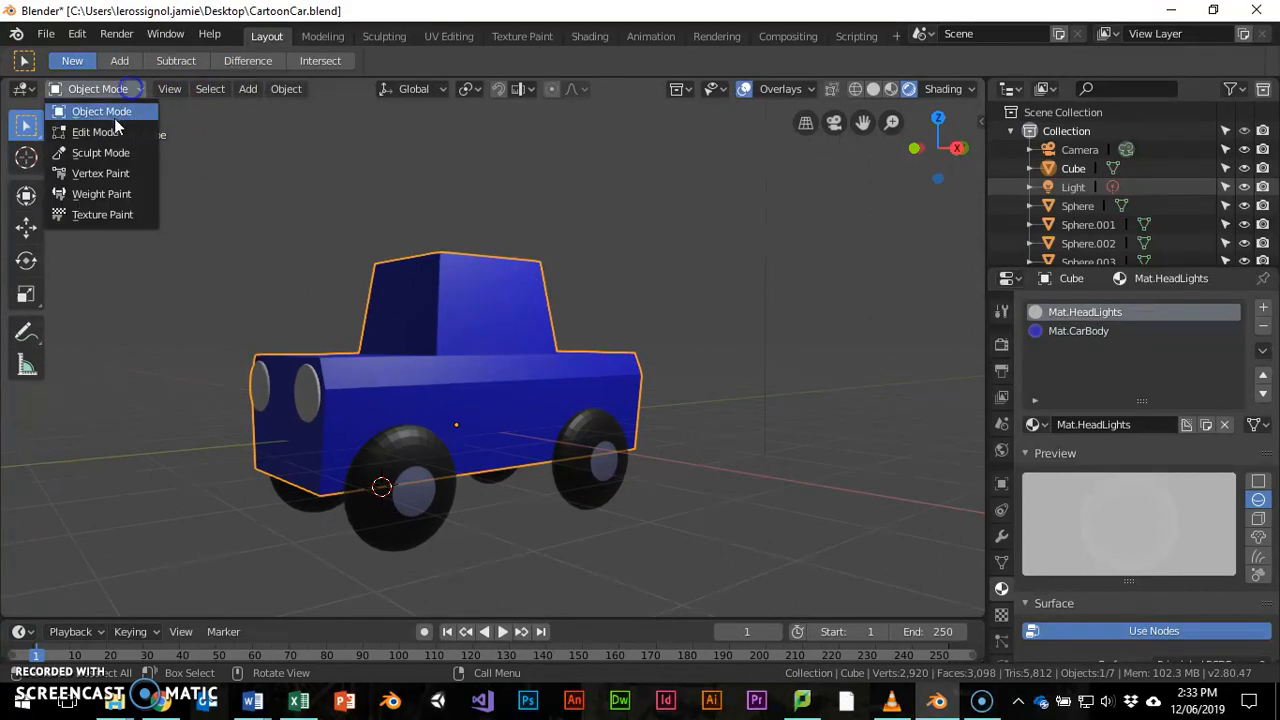
left_click(100, 131)
mouse_move(490, 315)
middle_mouse_down()
mouse_move(460, 311)
mouse_move(491, 351)
mouse_move(471, 320)
middle_mouse_up()
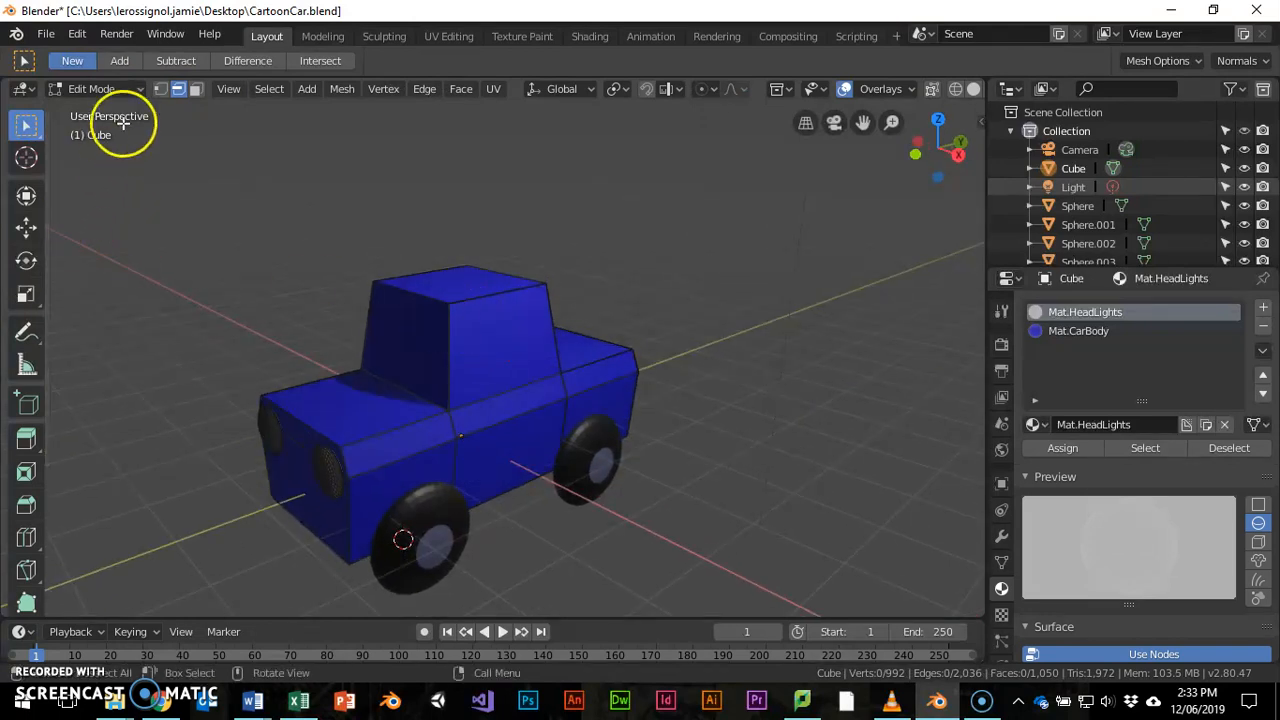
left_click(197, 90)
Step: Inset the two side faces of the cab to form side windows, the first by about 0.06 m
left_click(493, 339)
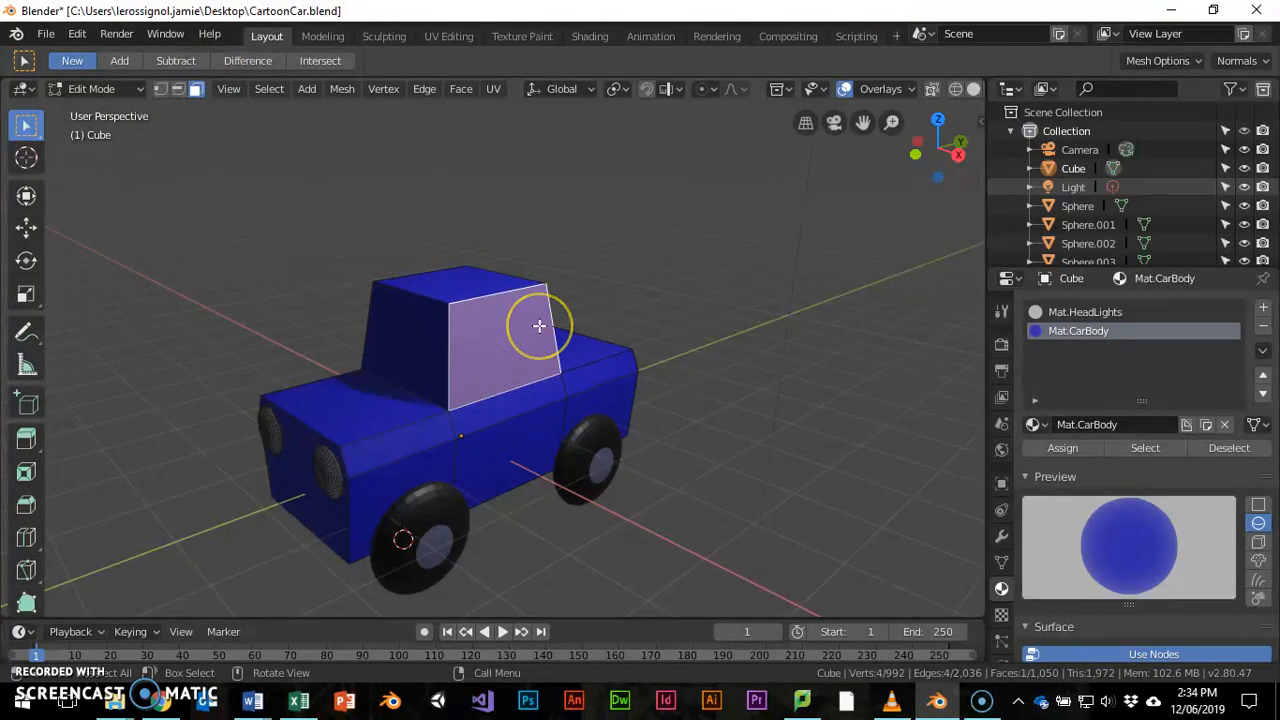
key("i")
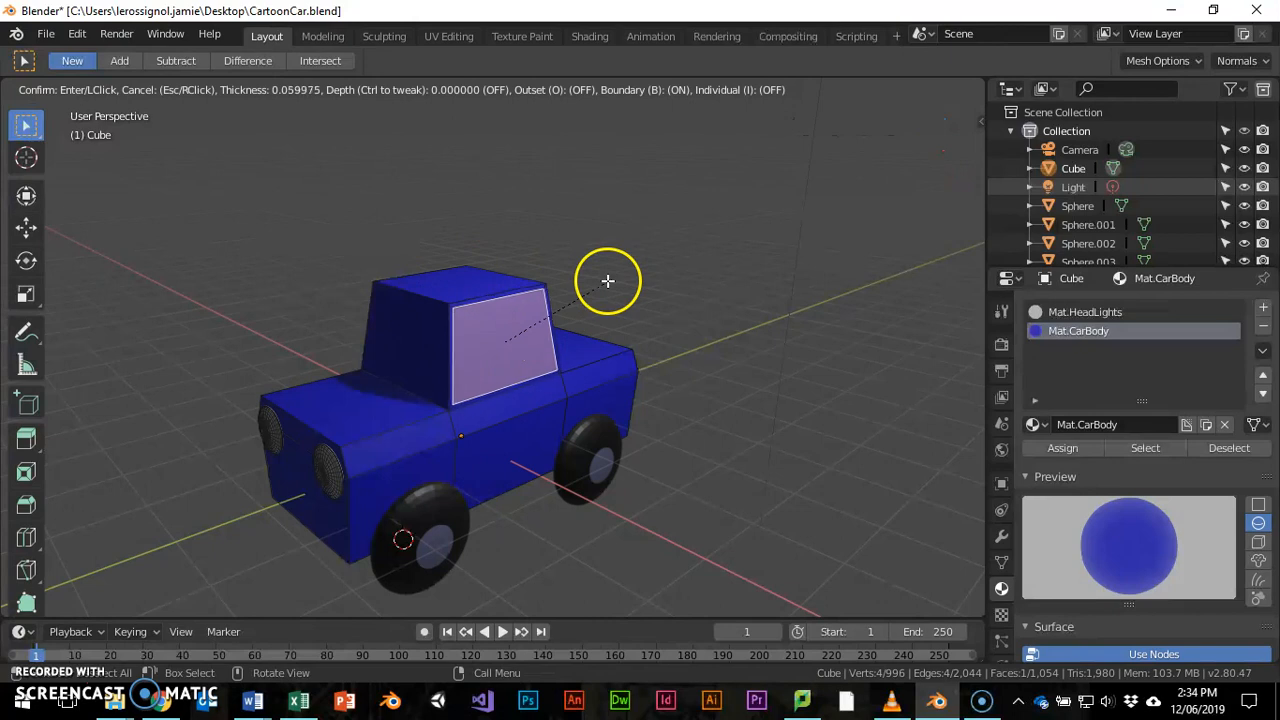
left_click(604, 283)
middle_click_drag(417, 360, 607, 309)
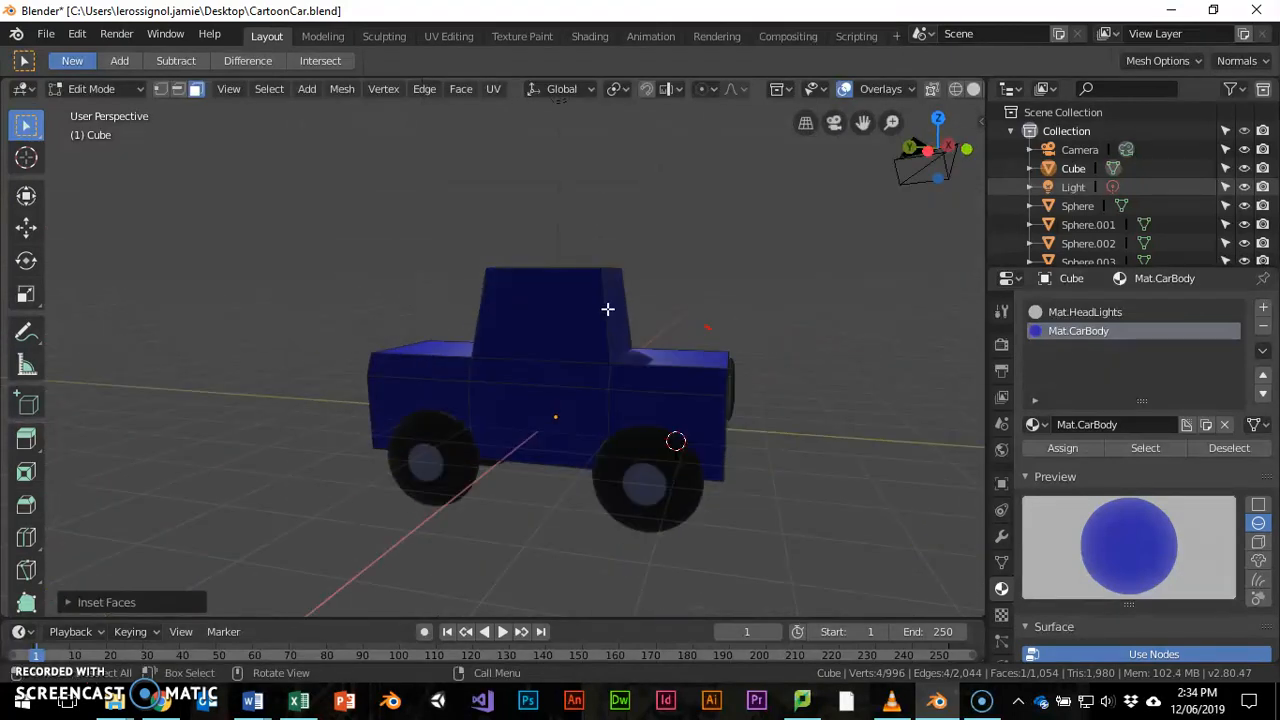
left_click(553, 309)
key("i")
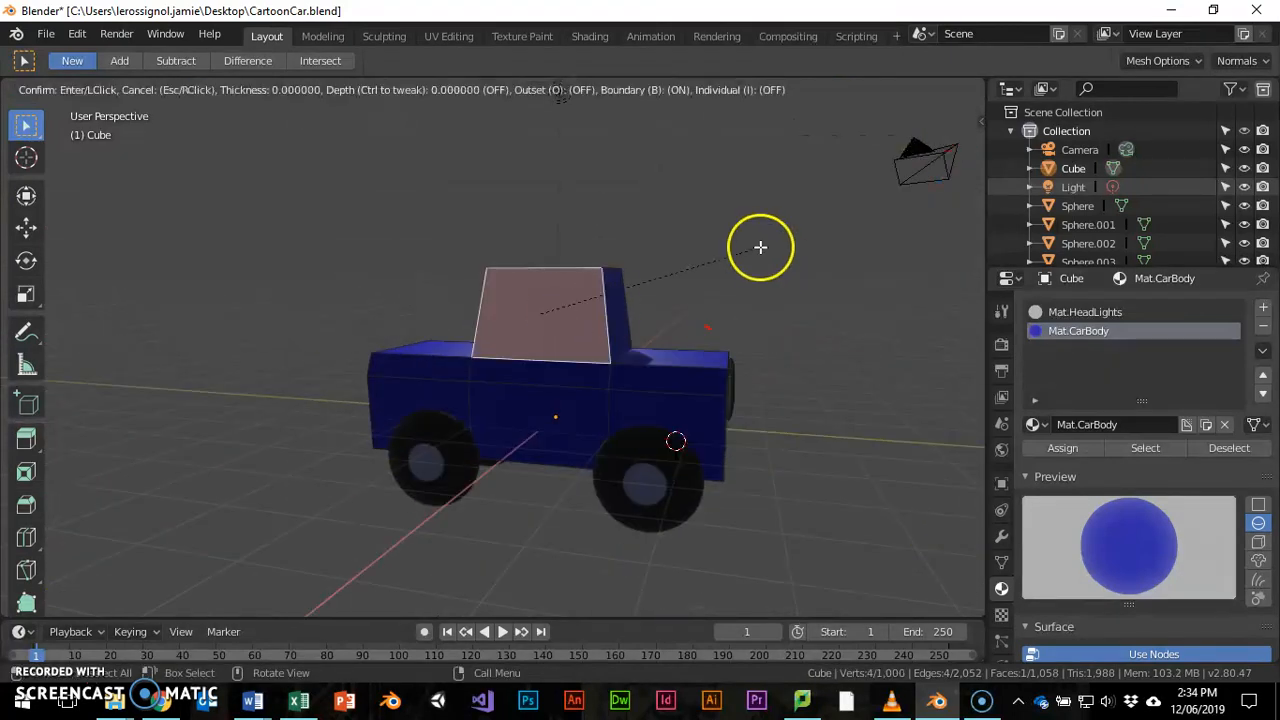
left_click(754, 252)
Step: Inset the cab's front and rear faces to form the windscreen and rear window, the rear one by about 0.14 m
middle_click_drag(754, 252, 571, 331)
key("i")
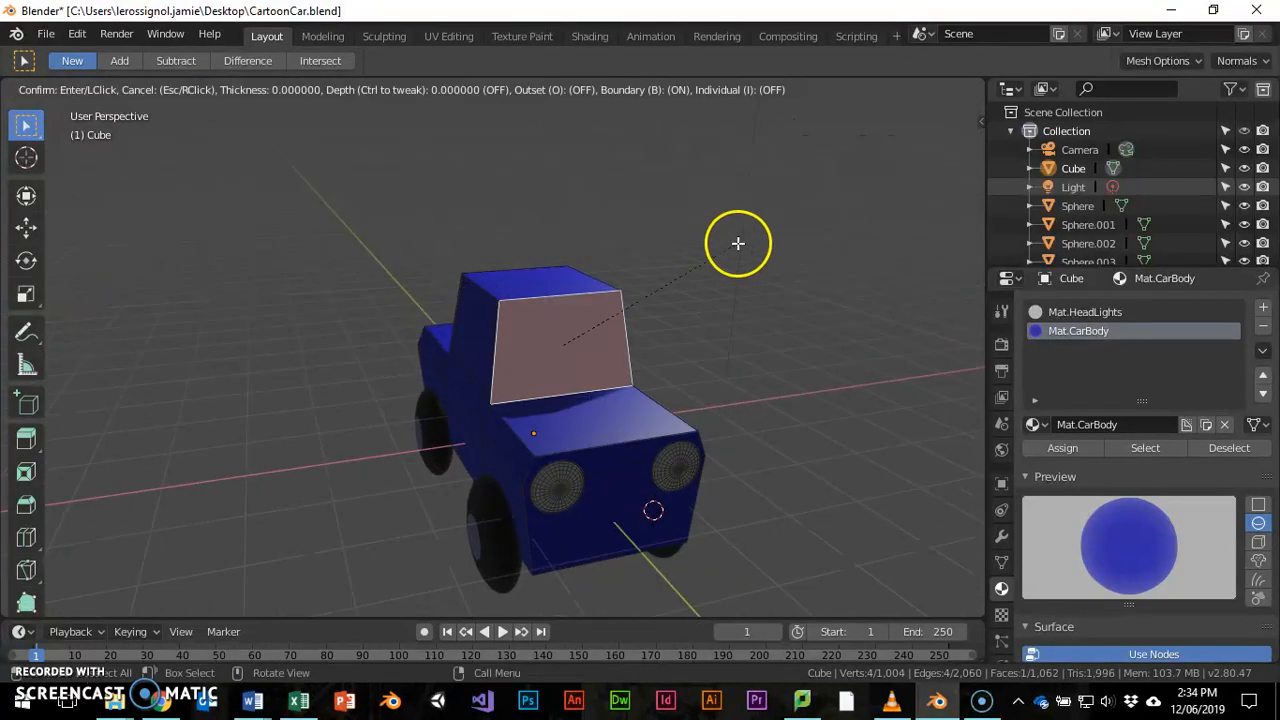
left_click(730, 248)
middle_click_drag(472, 283, 808, 291)
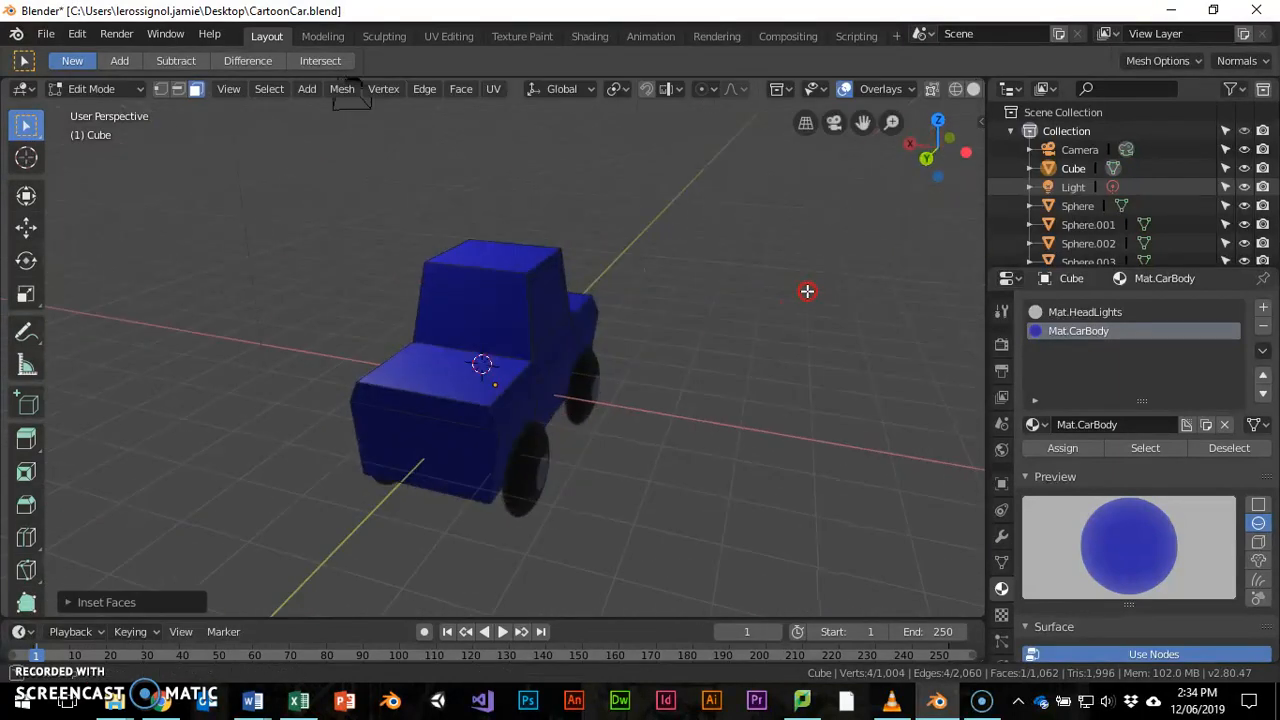
left_click(512, 302)
key("i")
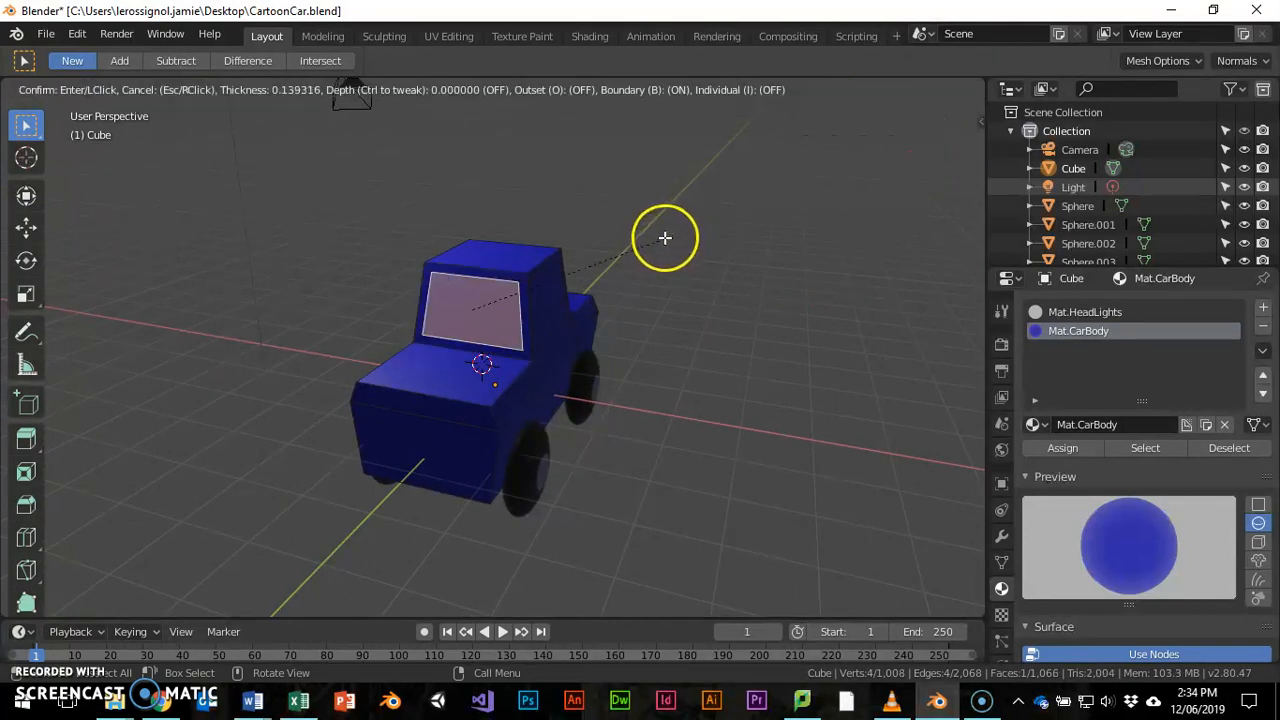
left_click(669, 238)
Step: Select the four inset window faces around the cab and assign the Mat.HeadLights material to them
middle_click_drag(697, 271, 574, 340)
left_click(574, 340)
left_click(491, 342, "shift")
middle_click_drag(400, 328, 636, 333)
left_click(491, 303, "shift")
middle_click_drag(323, 313, 329, 343)
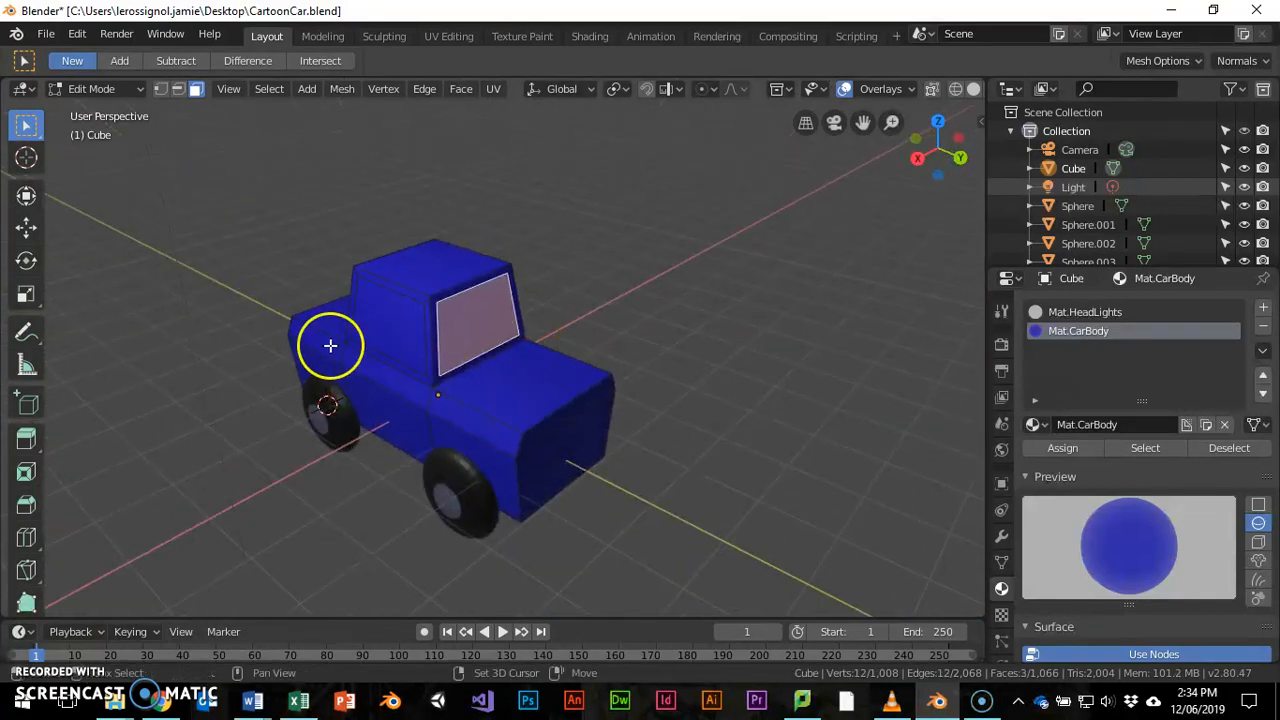
left_click(387, 322, "shift")
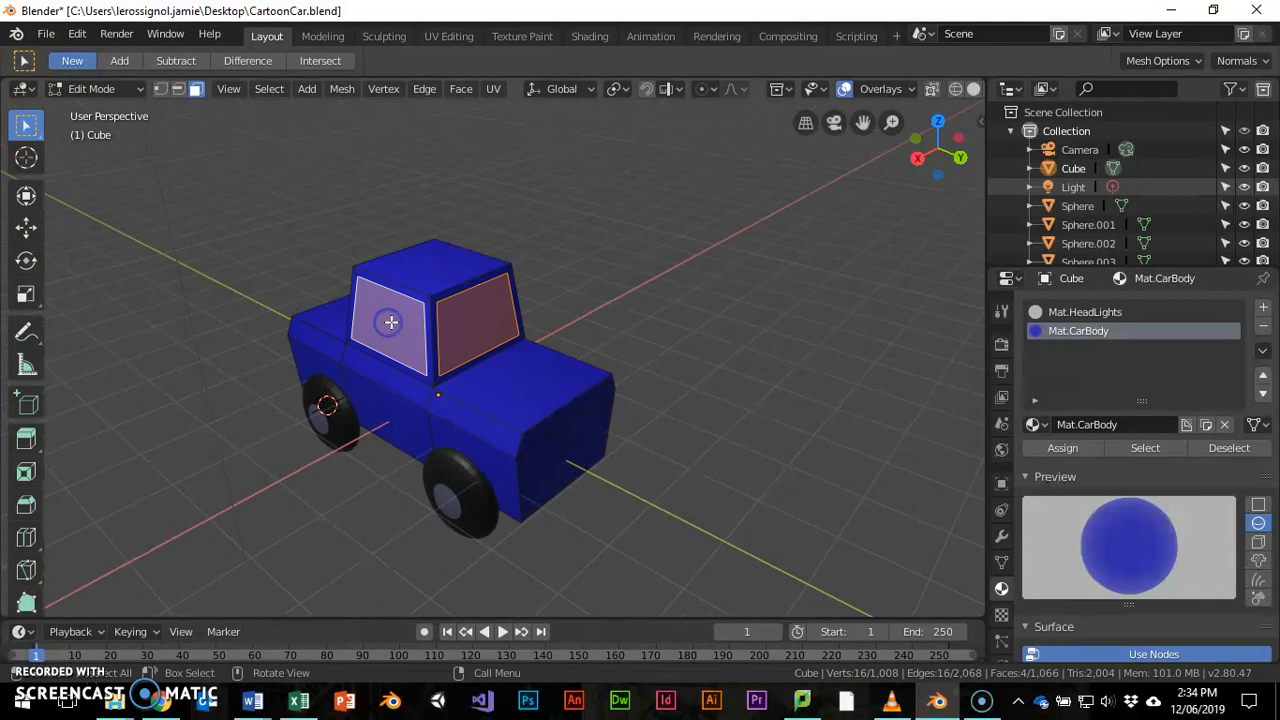
left_click(1112, 311)
left_click(1065, 448)
middle_click_drag(520, 300, 643, 261)
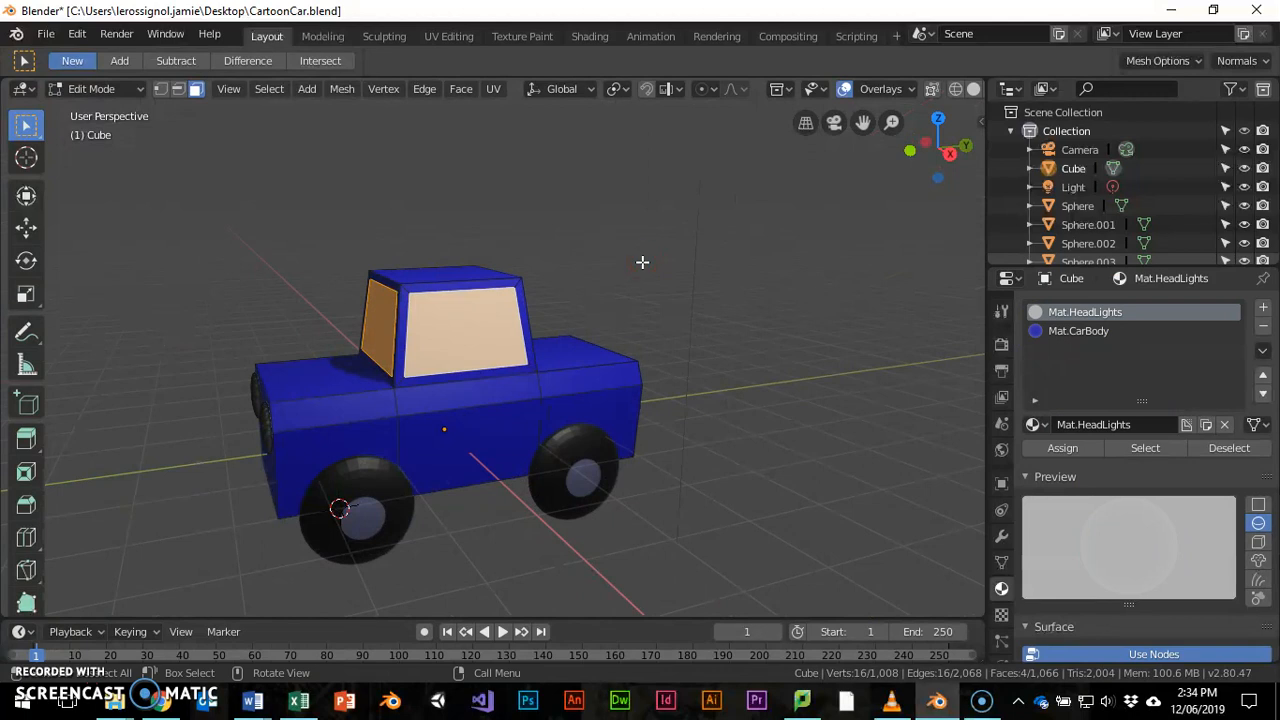